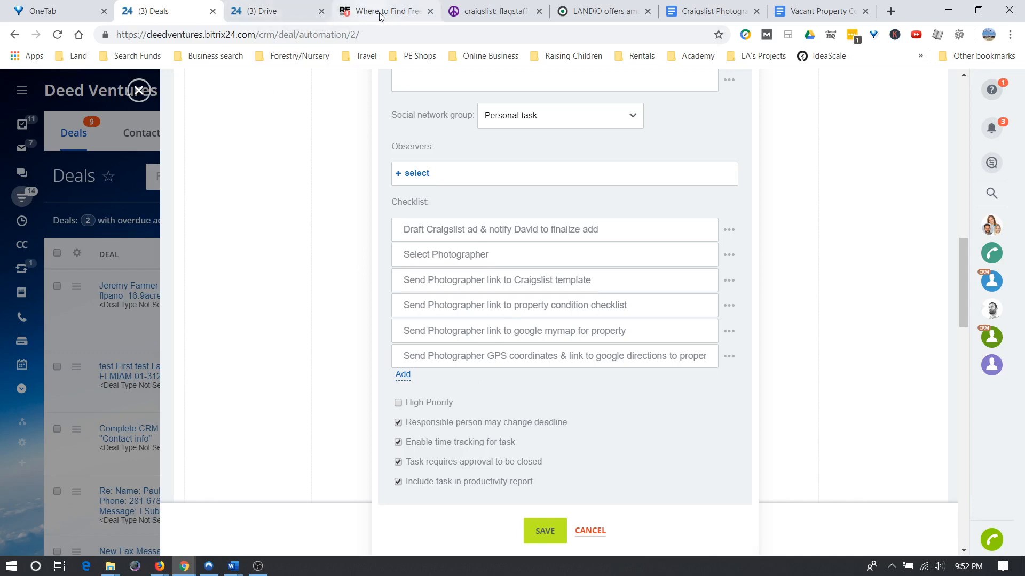
Switch from the Bitrix24 task checklist to the craigslist: flagstaff browser tab.
click(484, 16)
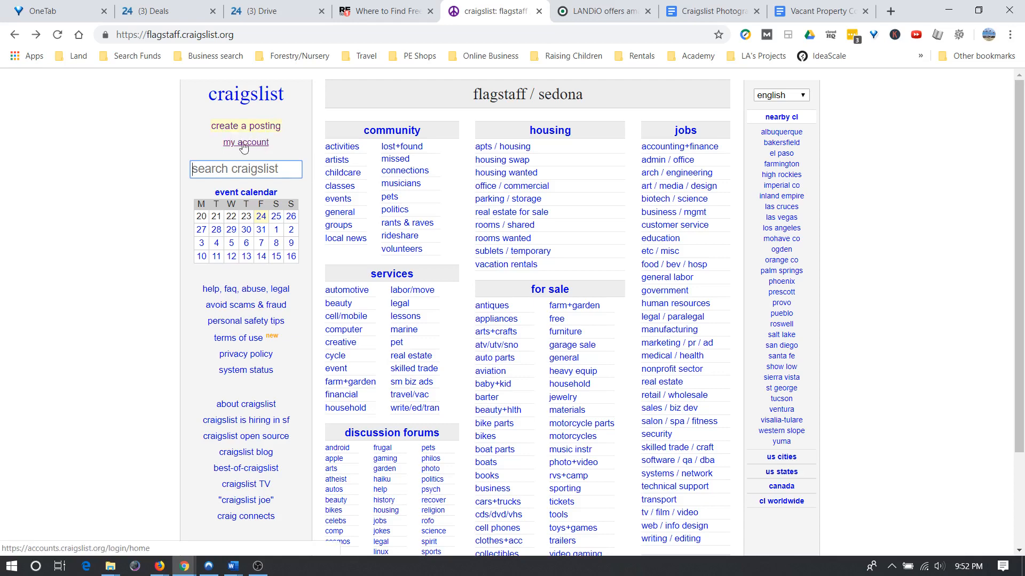
Reach the Craigslist account login page from the Flagstaff create-a-posting flow.
click(243, 127)
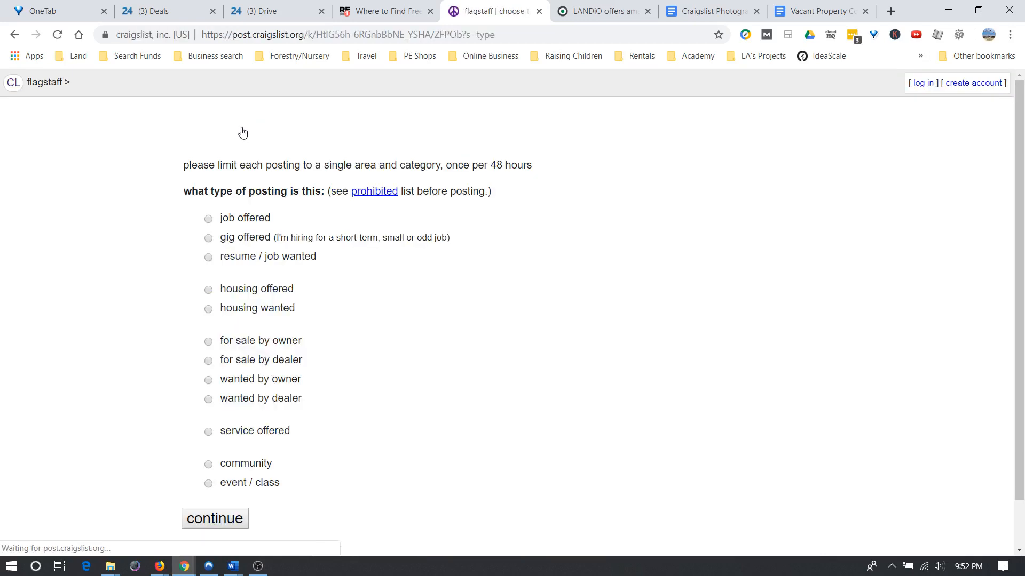
click(14, 34)
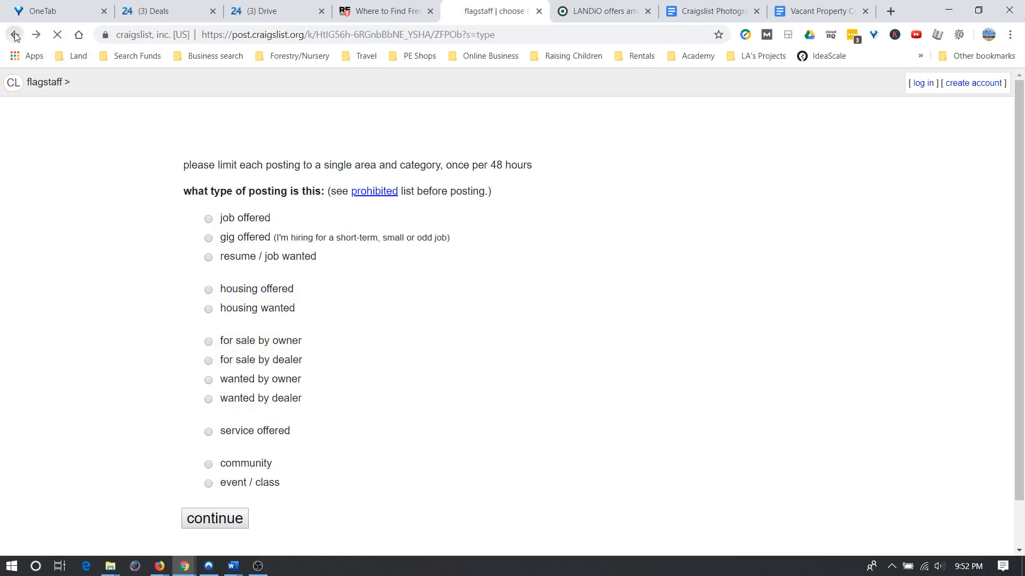
click(238, 145)
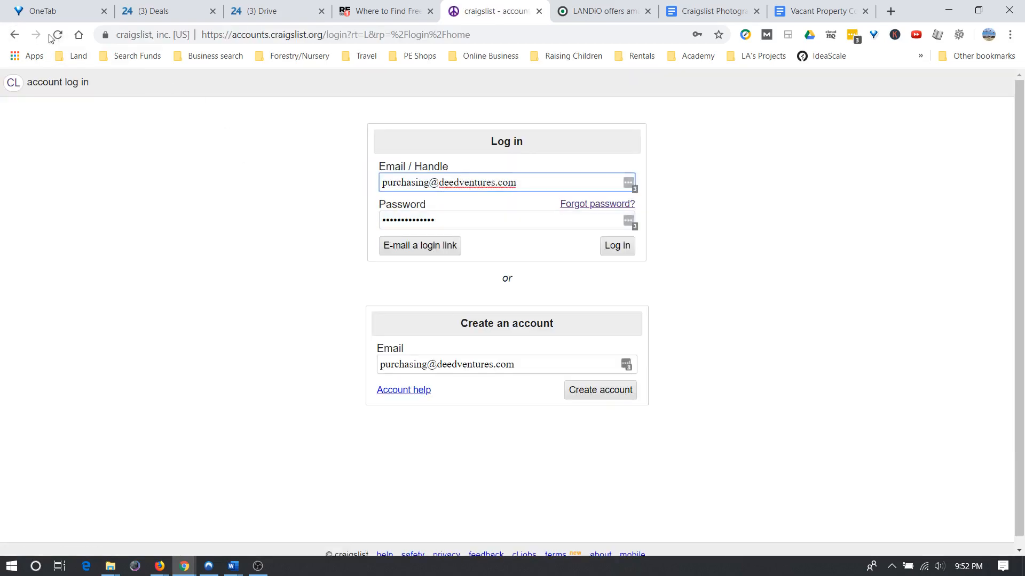
click(14, 35)
click(237, 128)
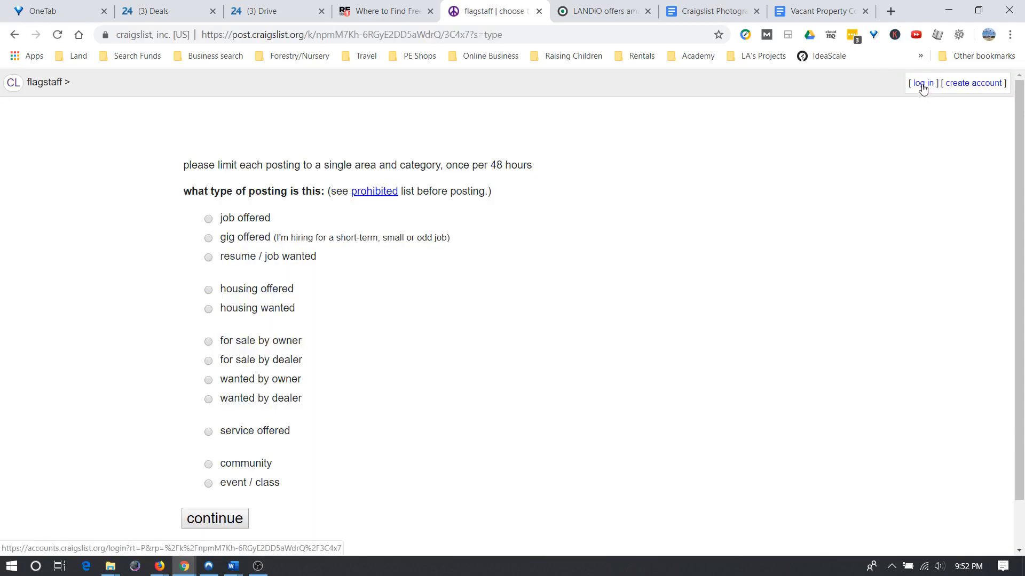
click(923, 84)
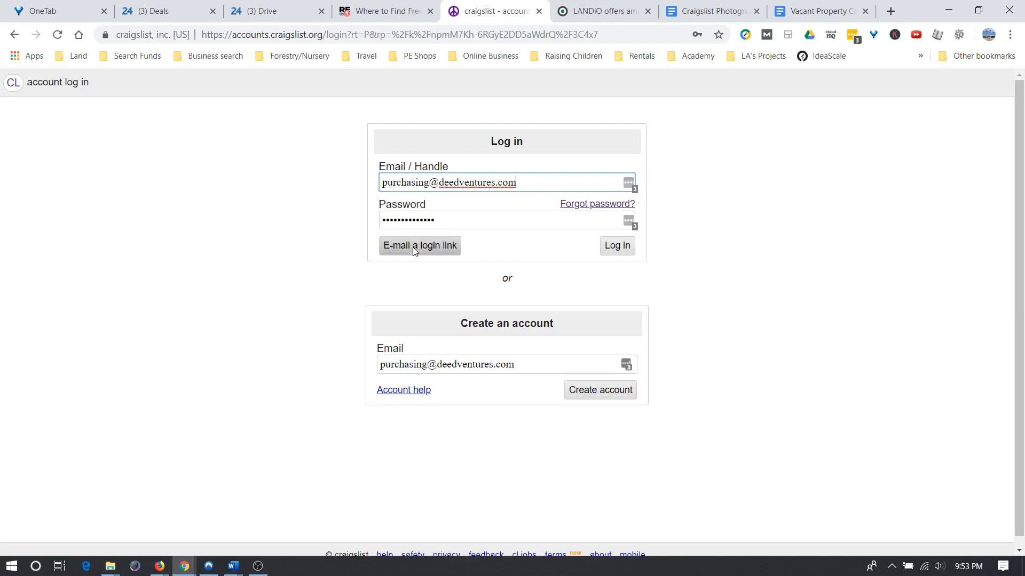
Log in with the autofilled company account and request a one-time login link by e-mail.
click(613, 245)
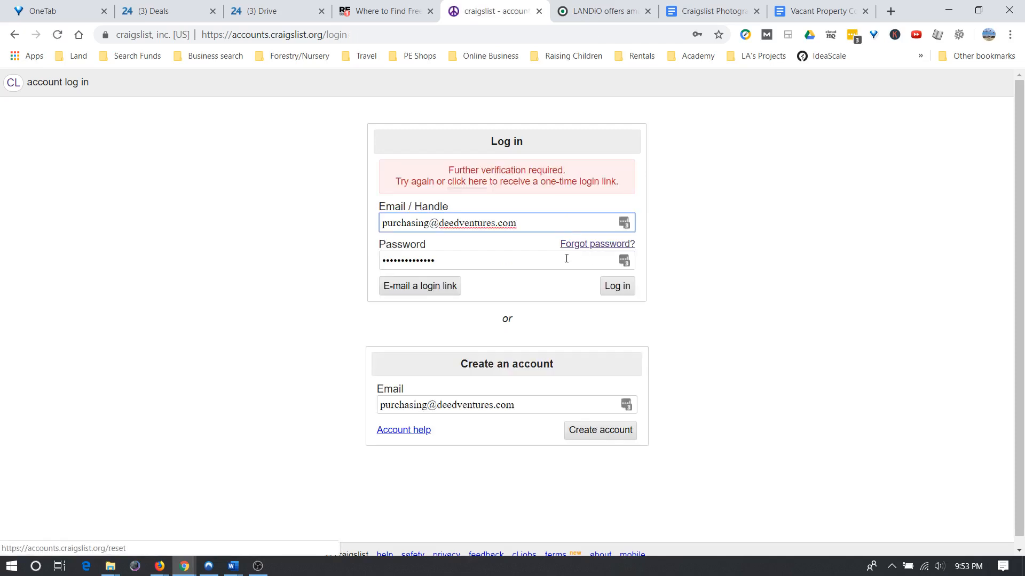
click(468, 183)
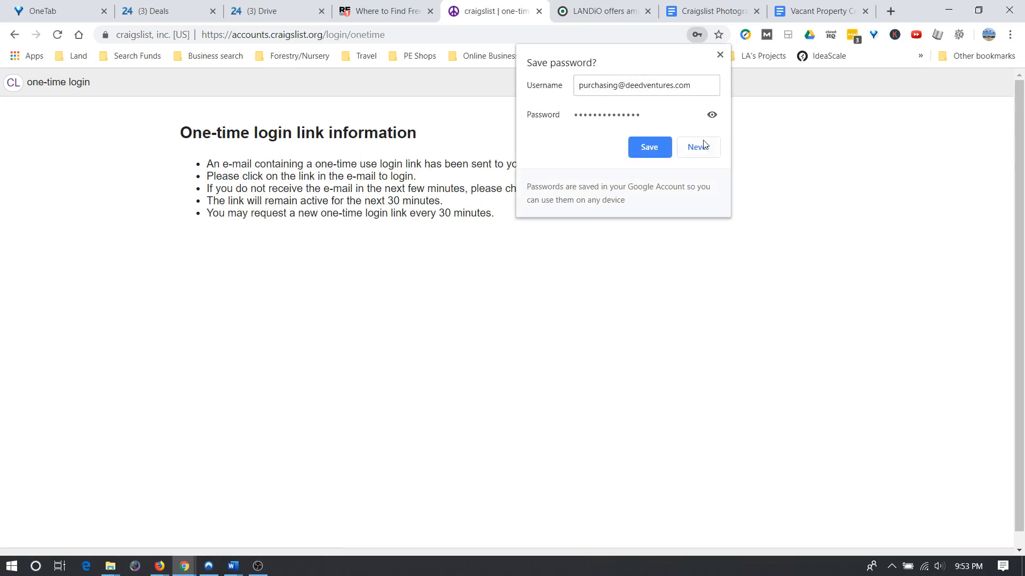
click(720, 55)
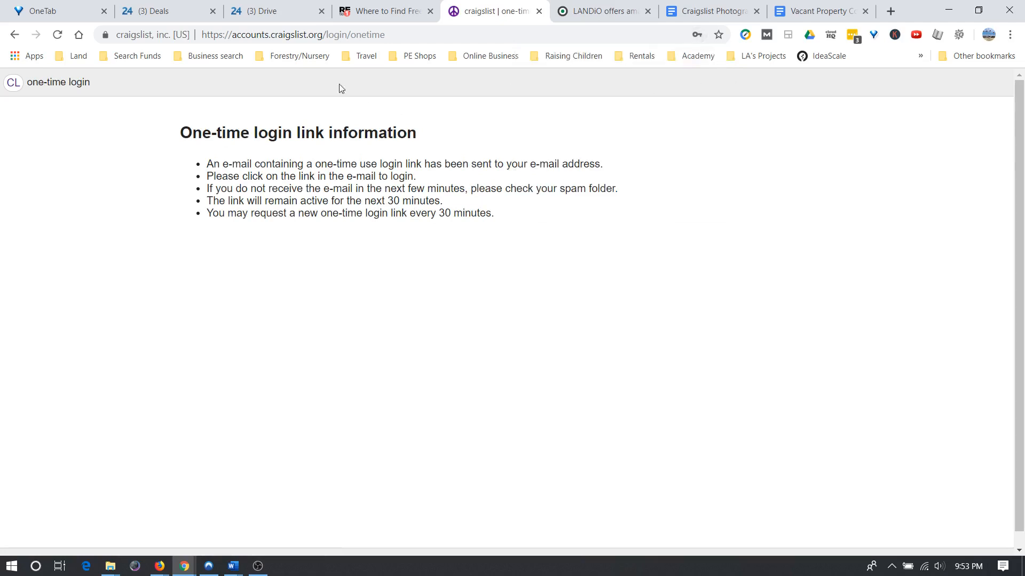
Open the New Craigslist Account email in Bitrix24 Webmail and follow its accounts.craigslist.org link.
click(268, 16)
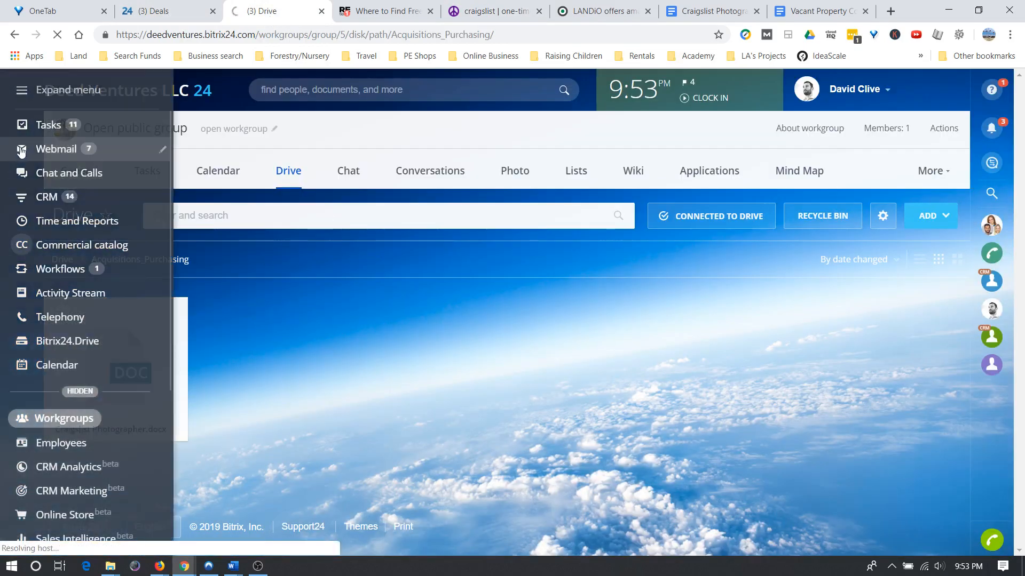
click(212, 170)
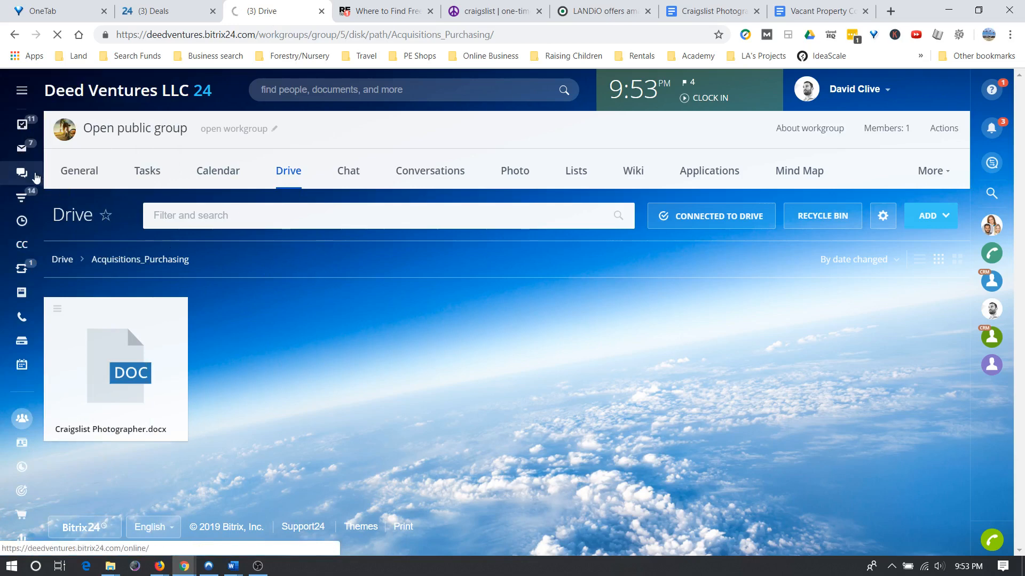
mouse_move(24, 154)
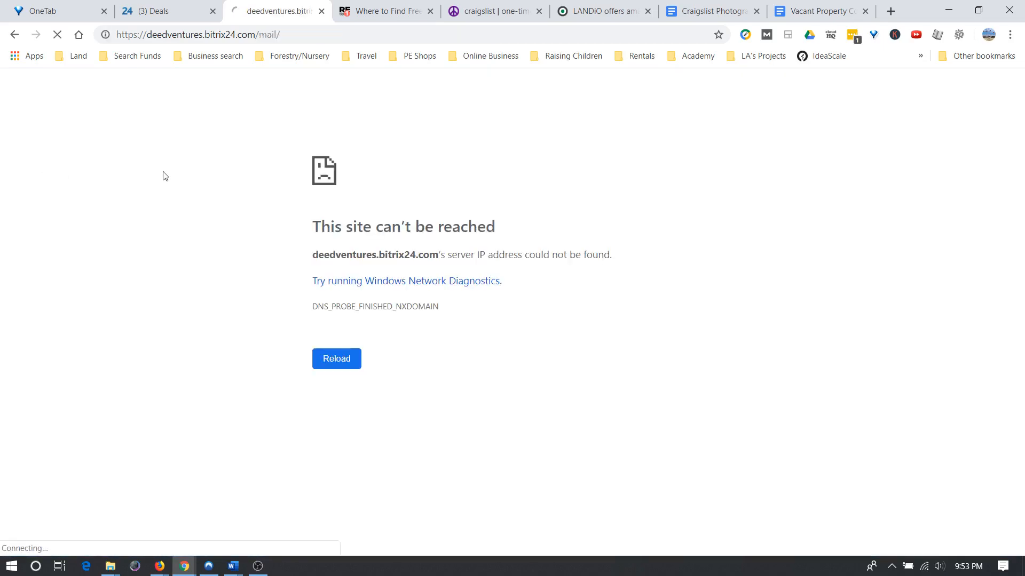
click(335, 356)
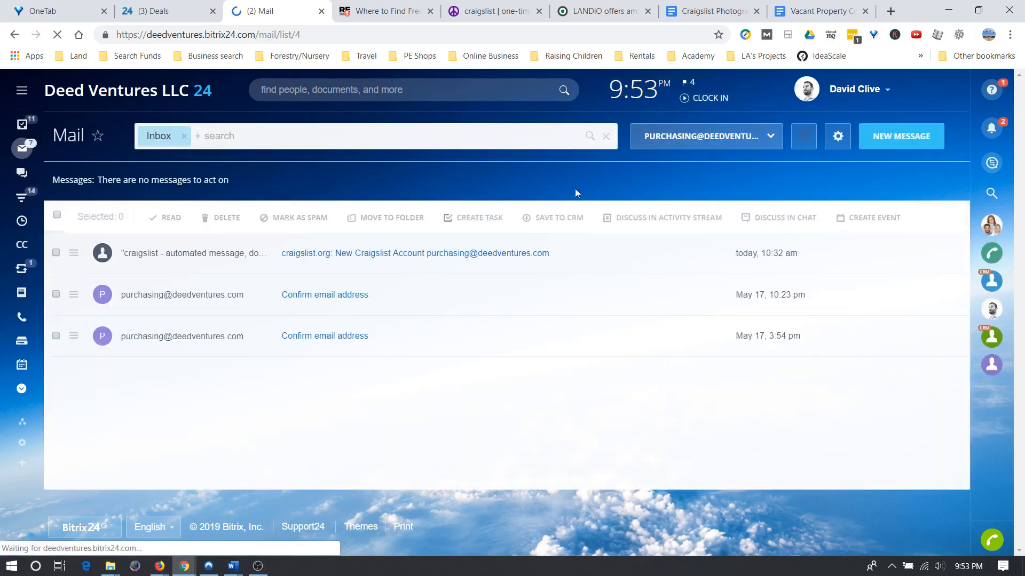
click(367, 254)
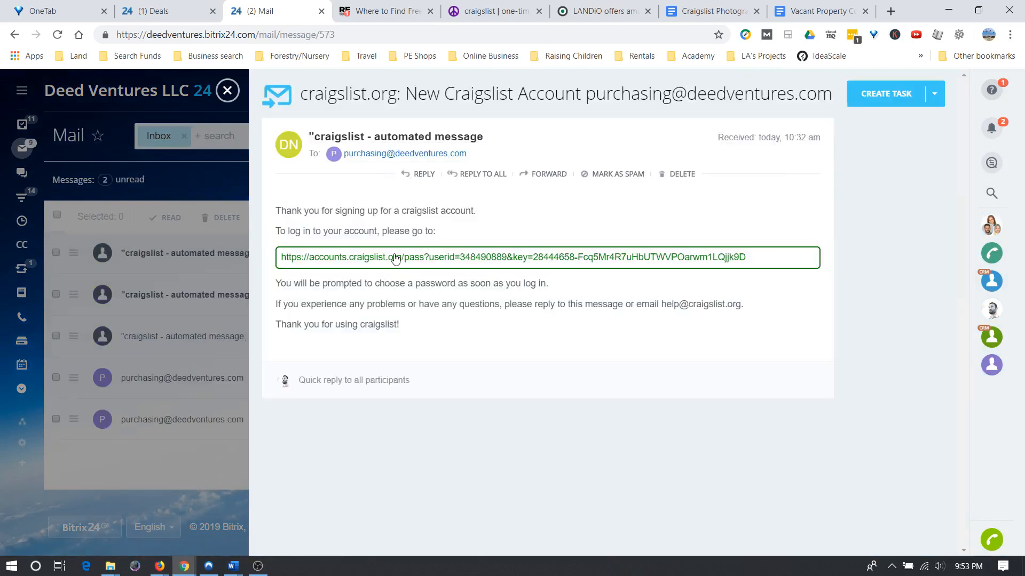
click(394, 260)
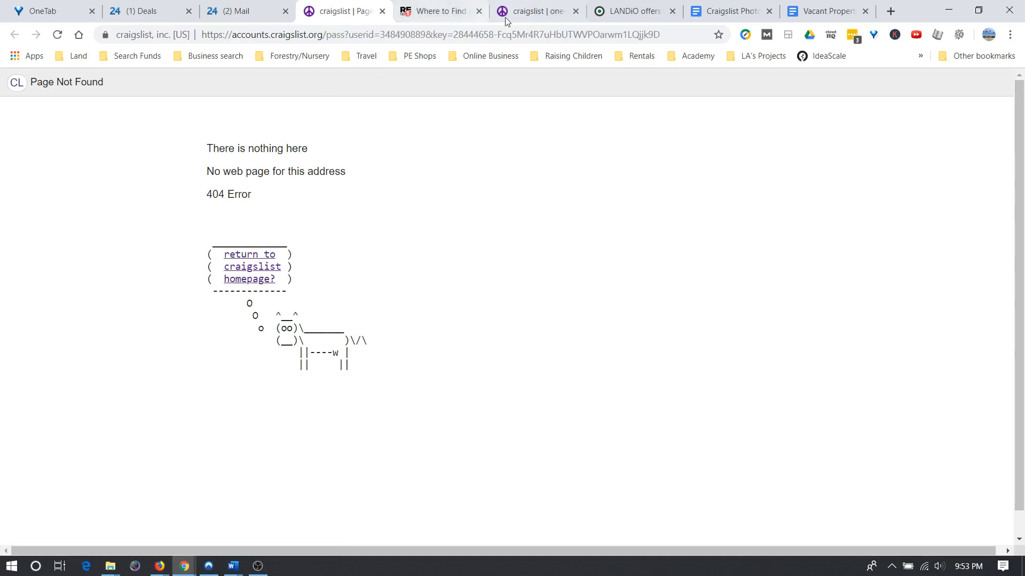
Navigate back through the Flagstaff pages to the Craigslist account login page.
click(526, 15)
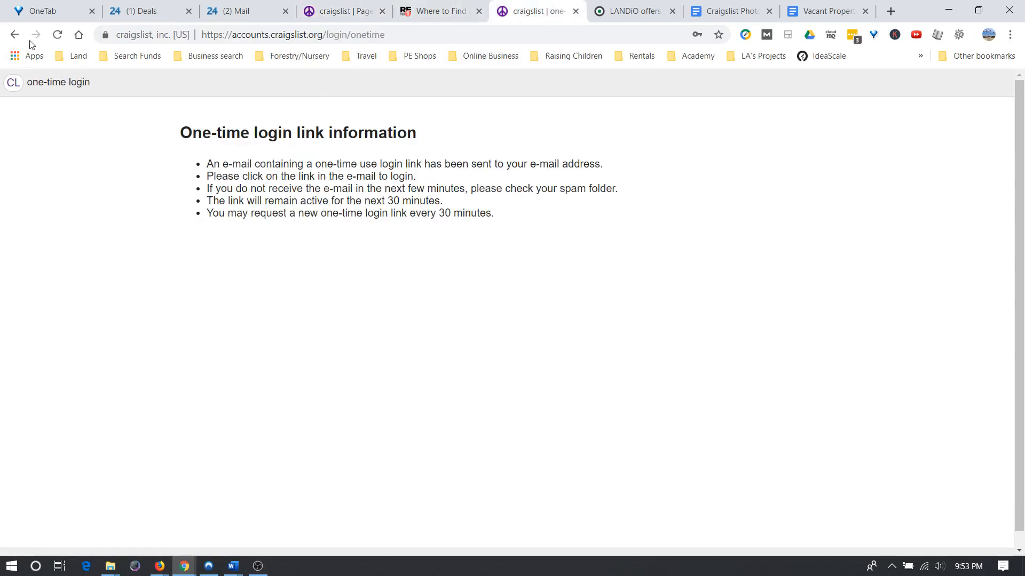
click(15, 34)
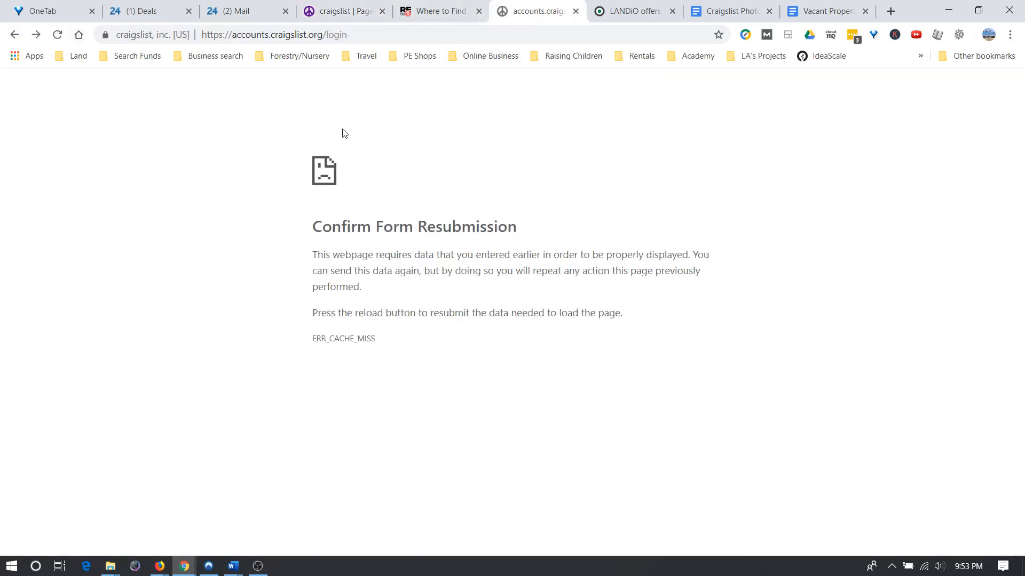
click(20, 39)
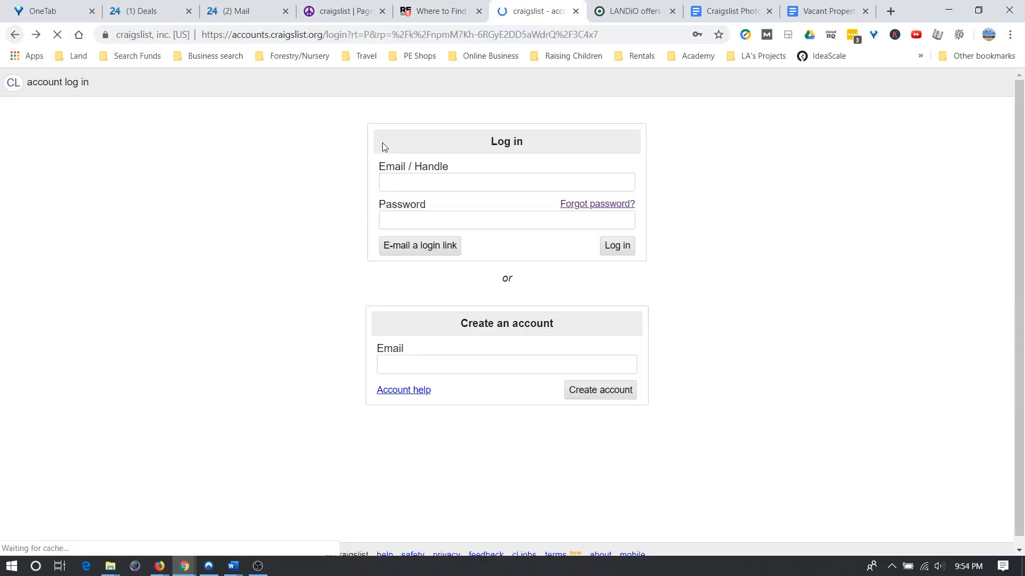
click(14, 39)
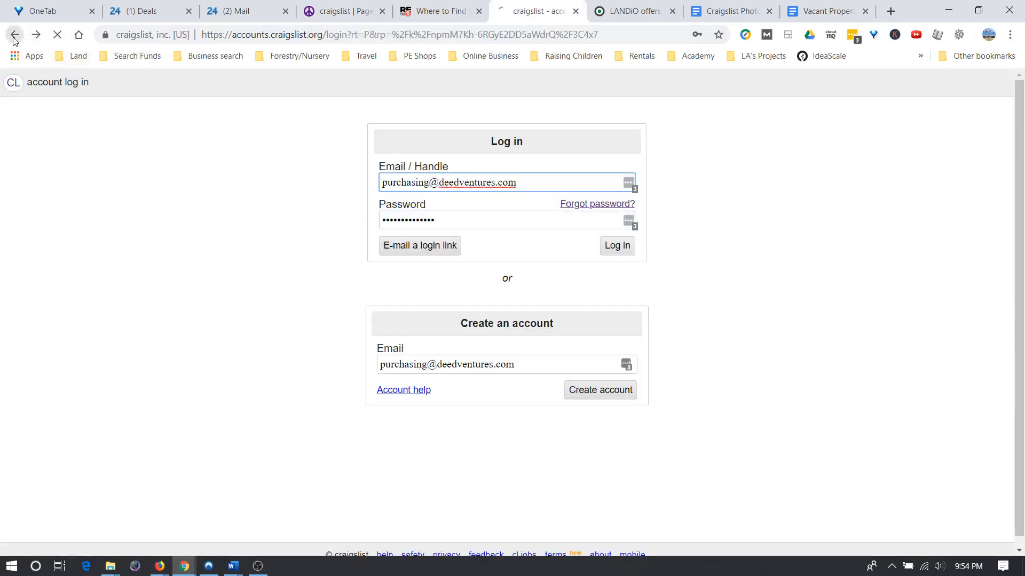
click(14, 35)
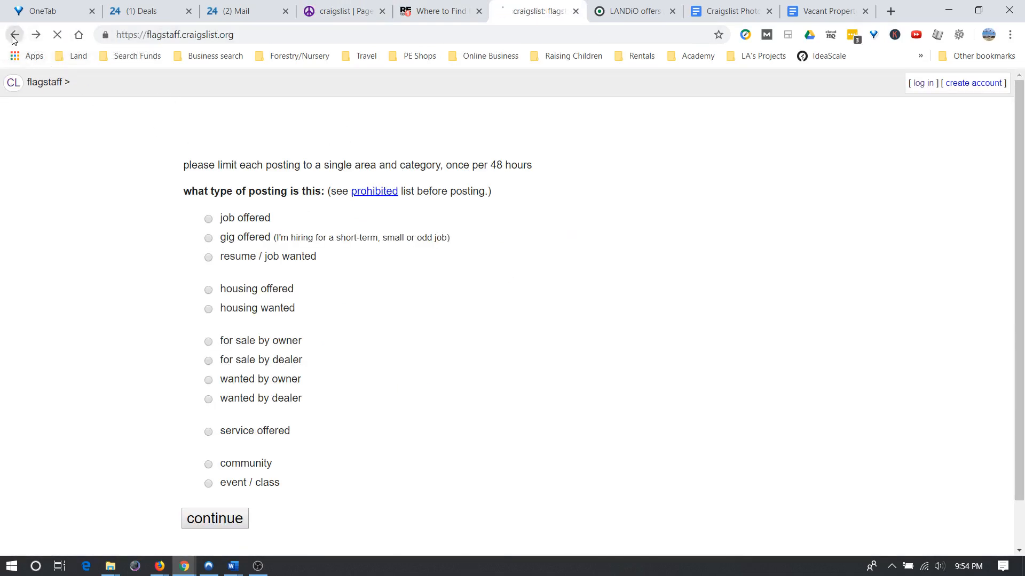
click(253, 143)
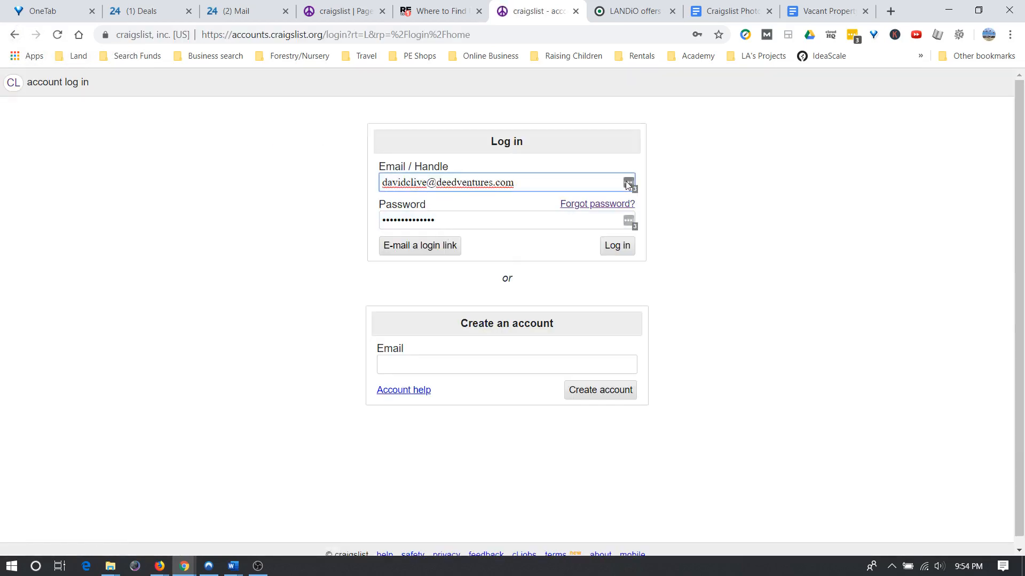
Log in with the saved company account and password, then request another one-time login link.
click(627, 183)
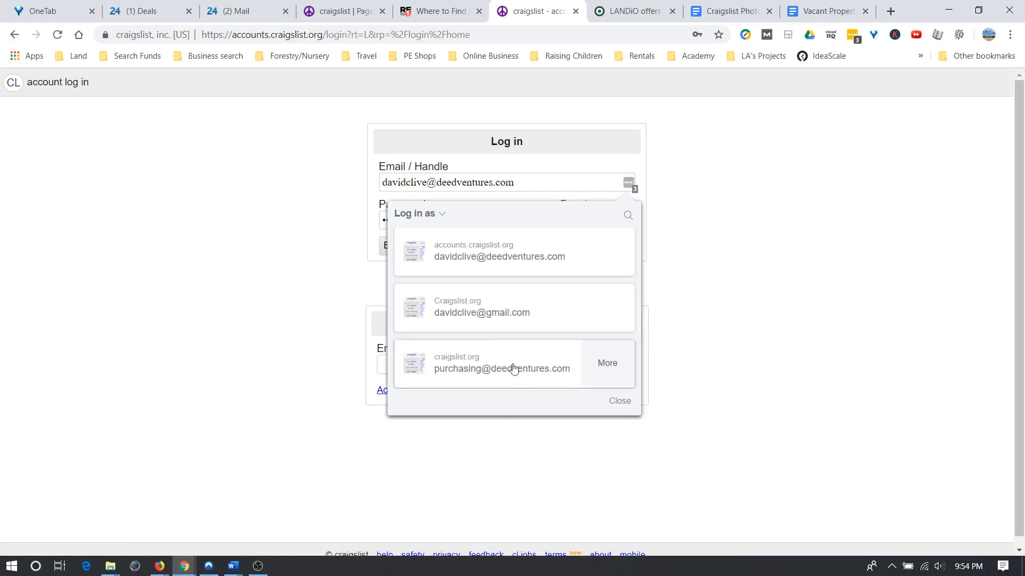
click(516, 368)
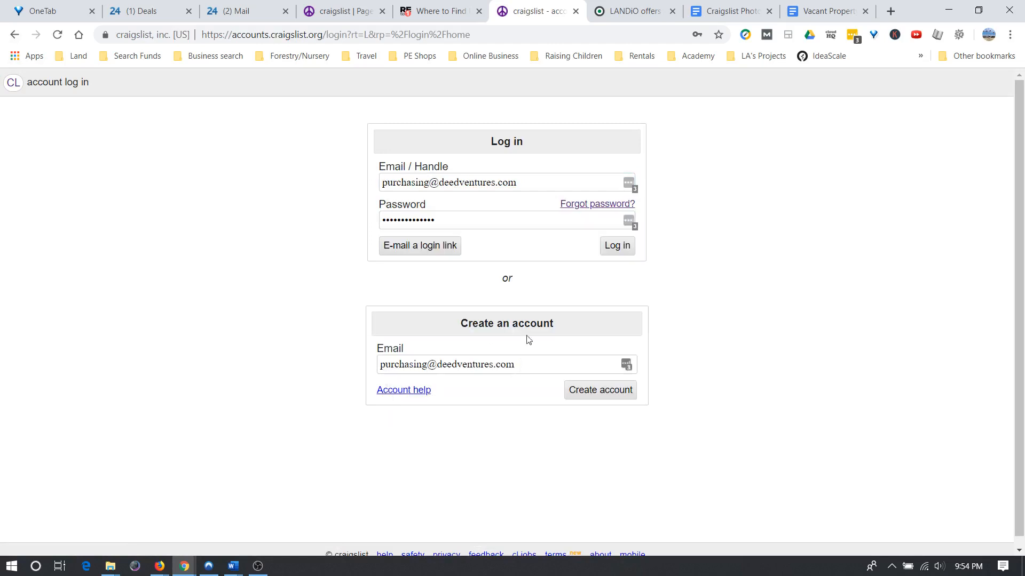
click(629, 223)
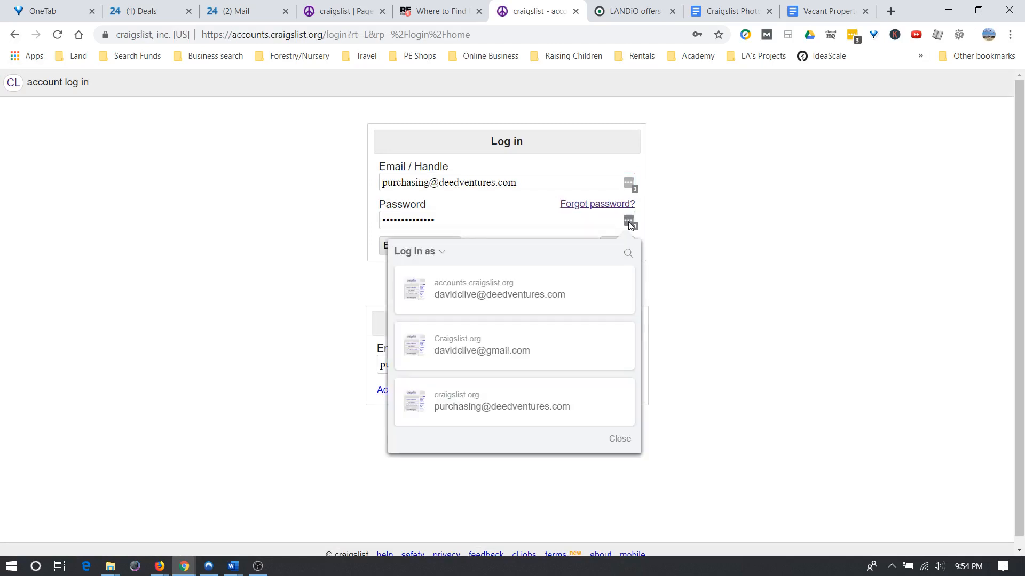
click(535, 401)
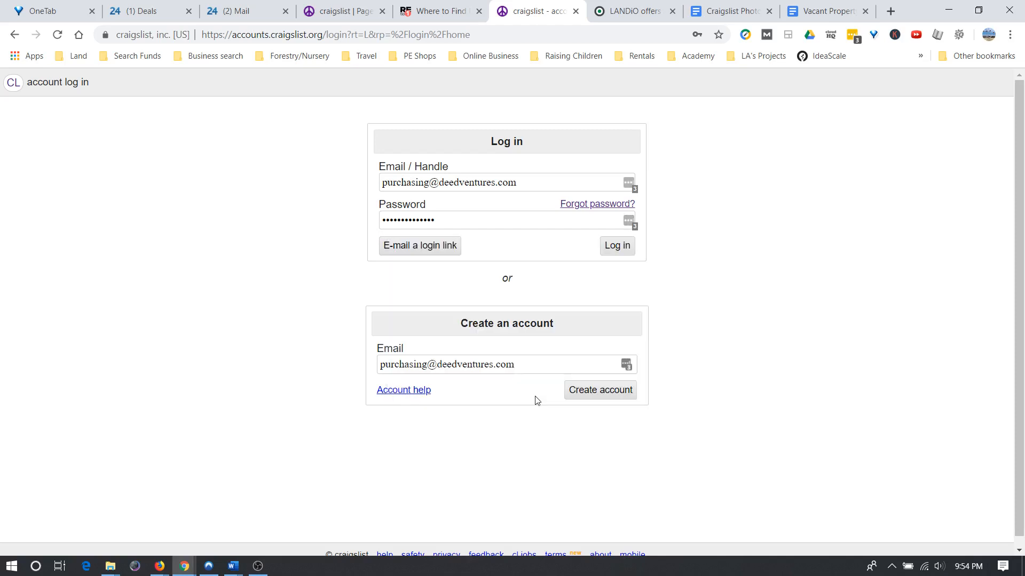
click(615, 248)
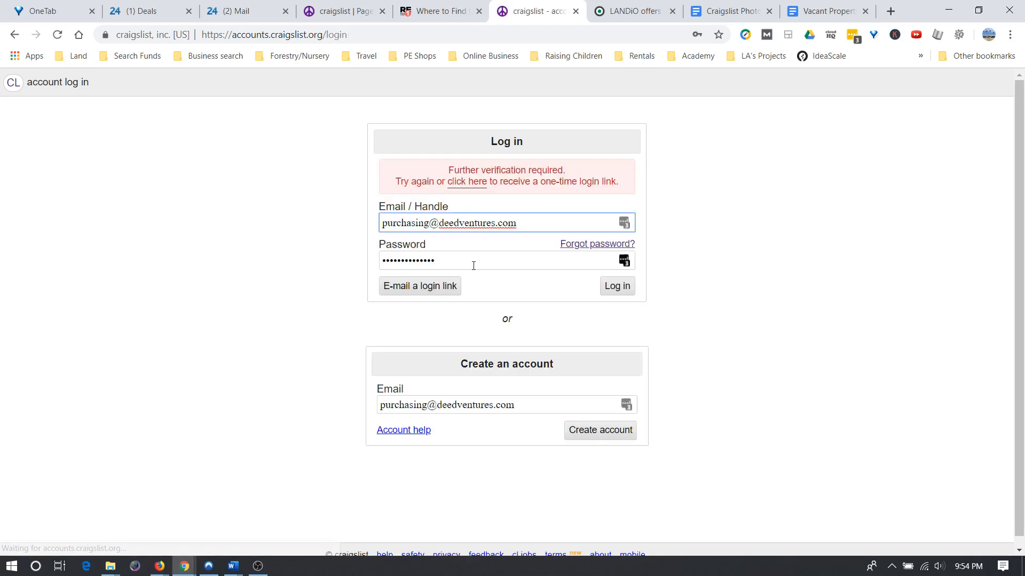
click(466, 182)
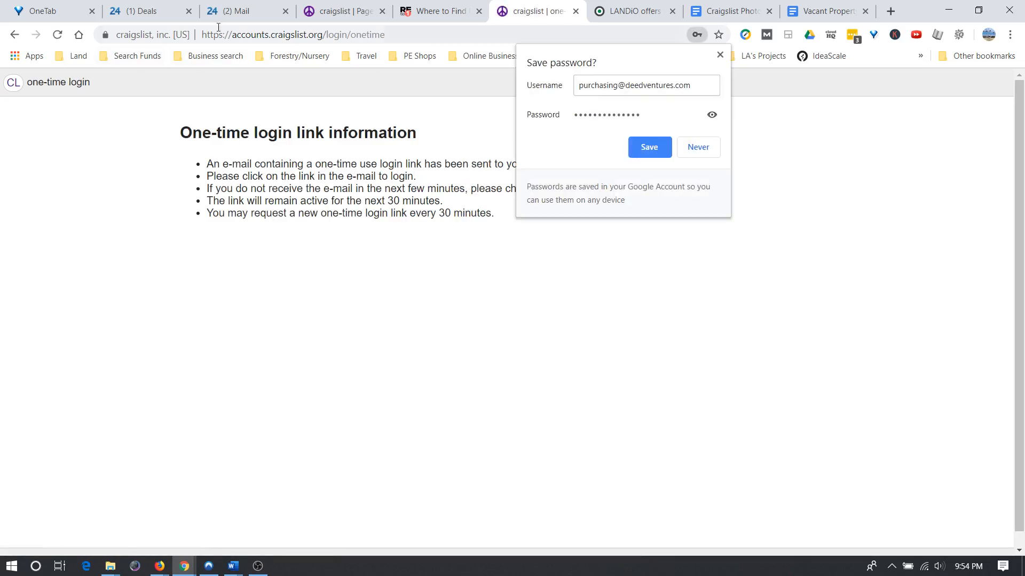
click(697, 152)
Open the One-time Login Link email in Bitrix24 Mail and follow its craigslist login URL.
click(160, 16)
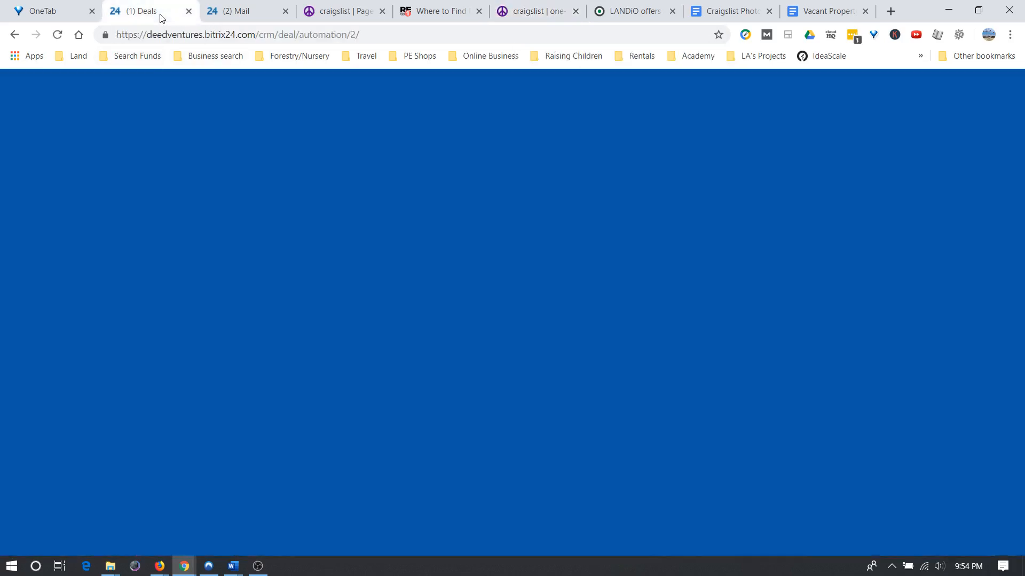
click(244, 14)
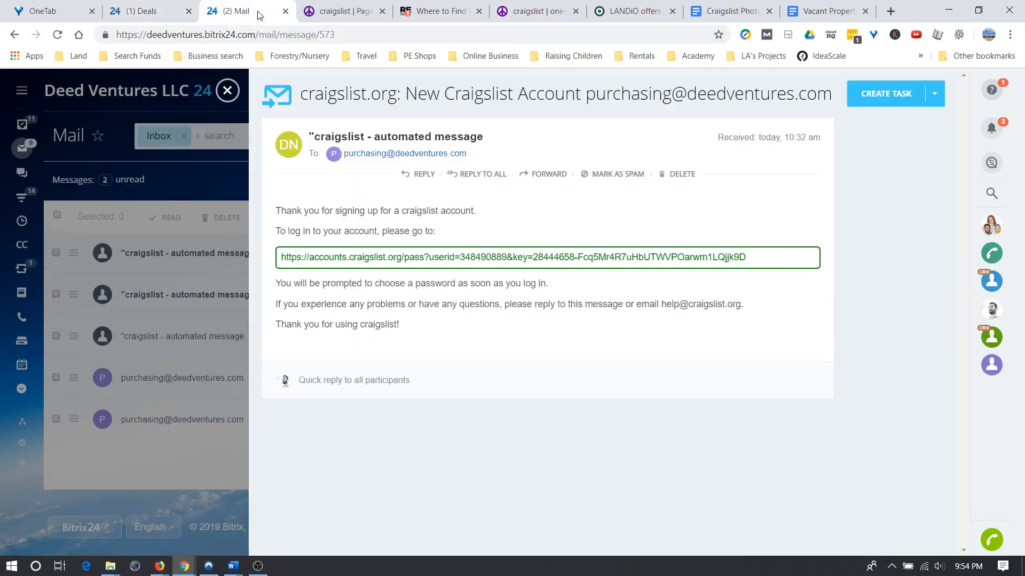
click(227, 90)
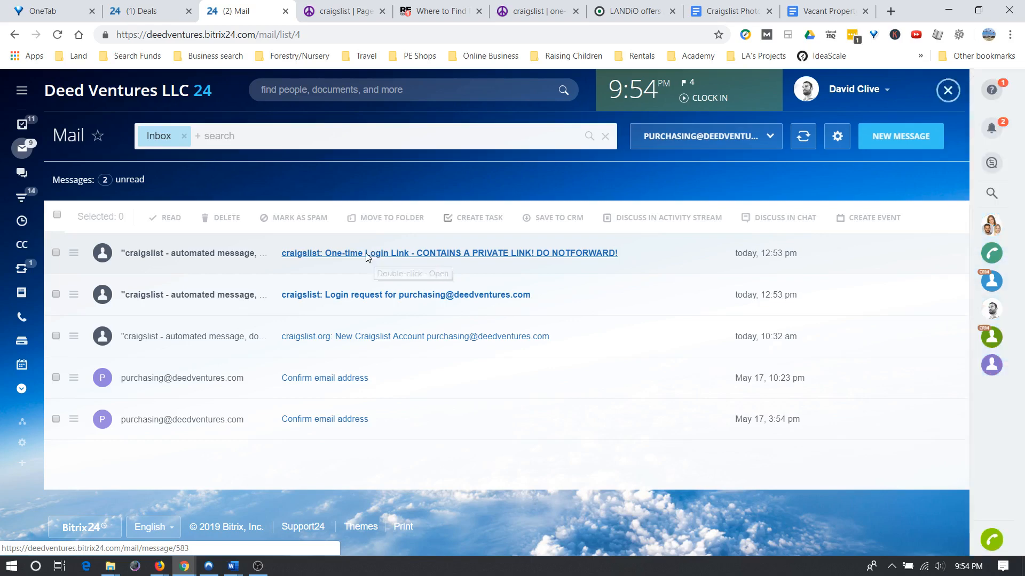
click(367, 255)
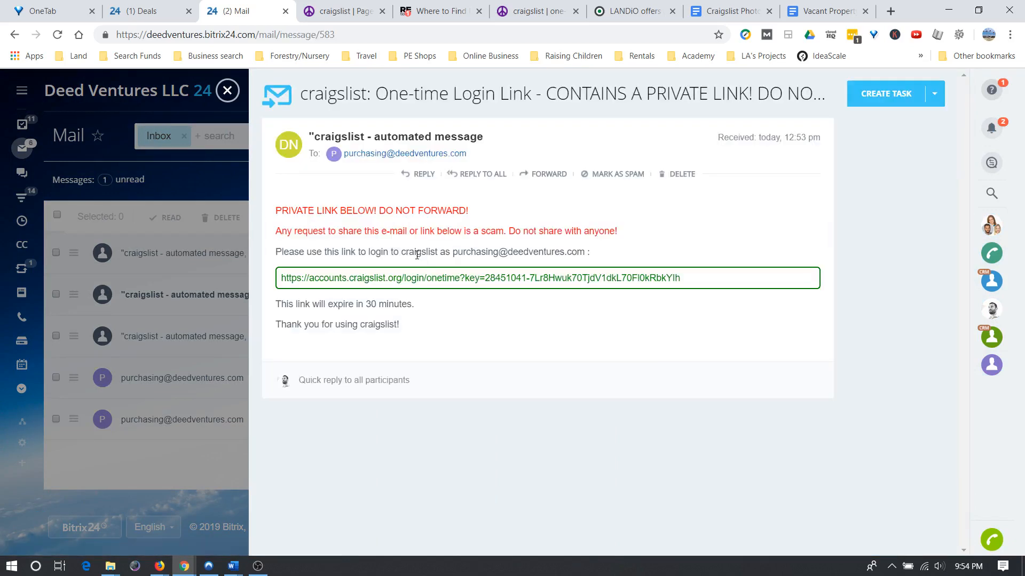
click(385, 282)
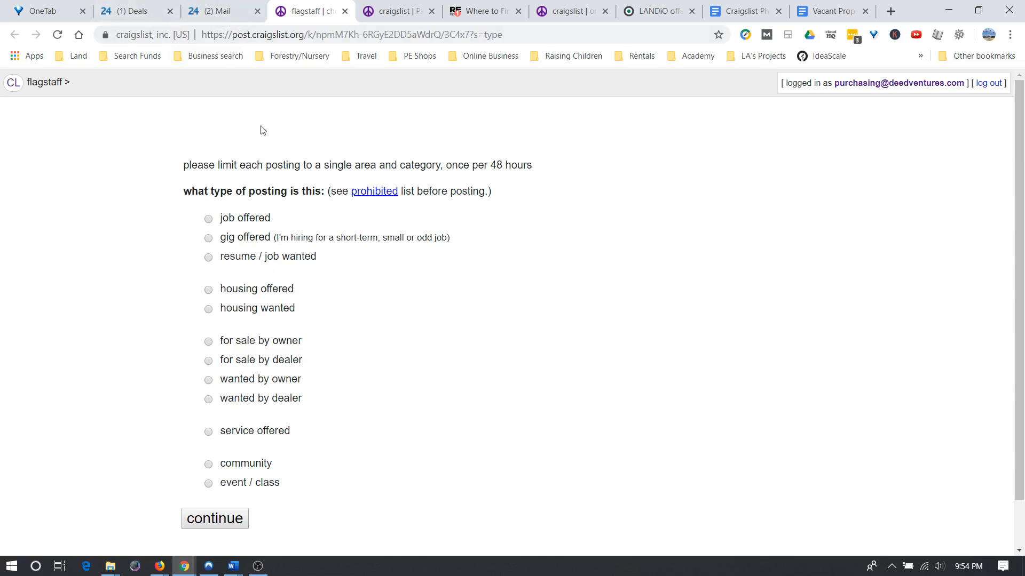
Choose gig offered, return to the Flagstaff home page, and display the US states list.
click(208, 240)
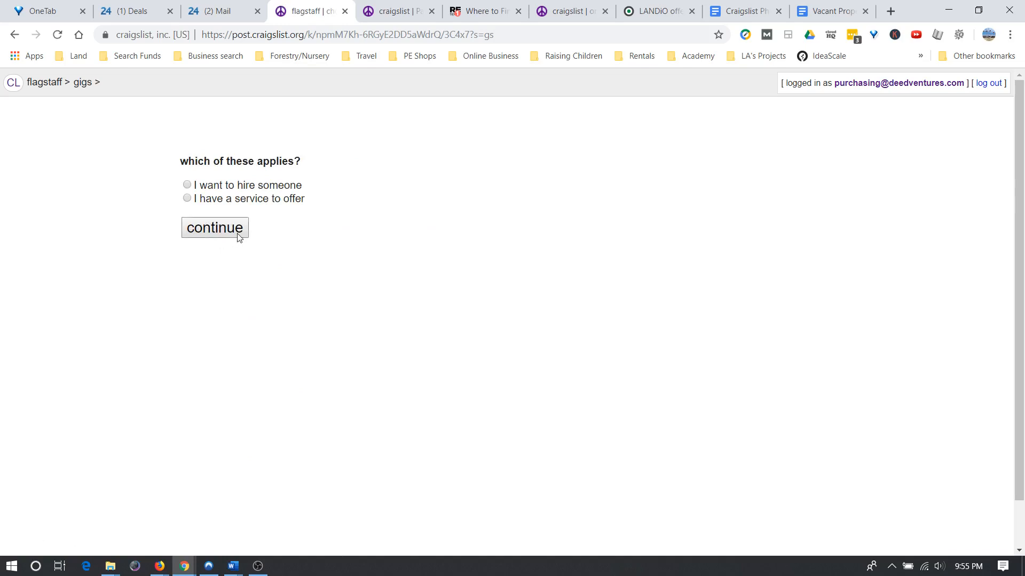
click(19, 84)
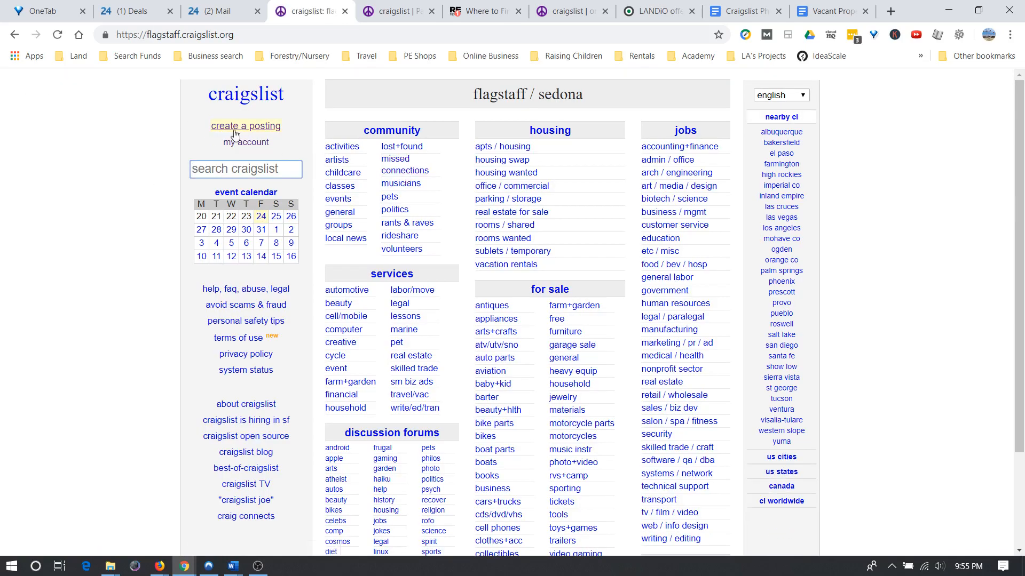
click(791, 470)
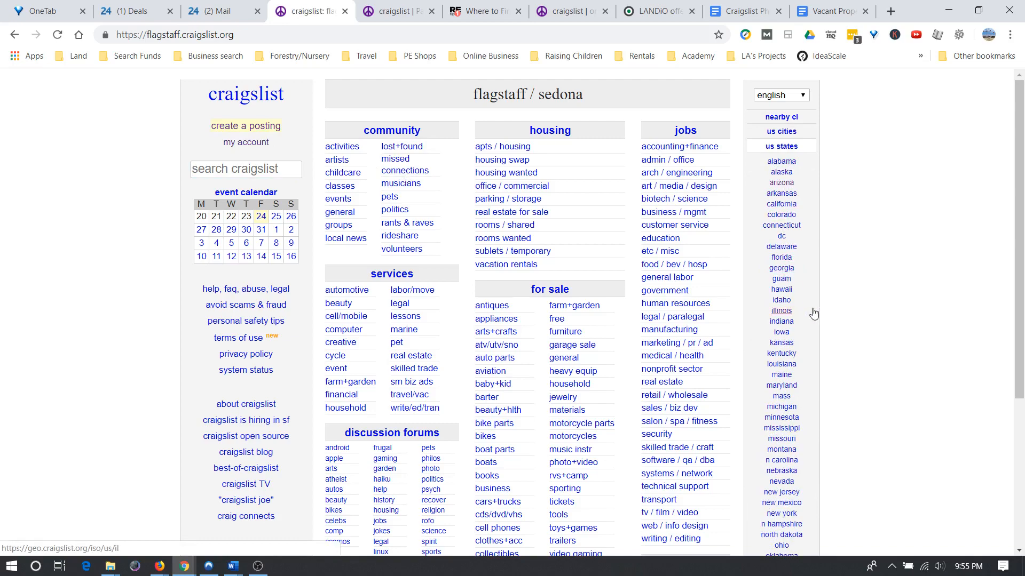
scroll(813, 315, down, 4)
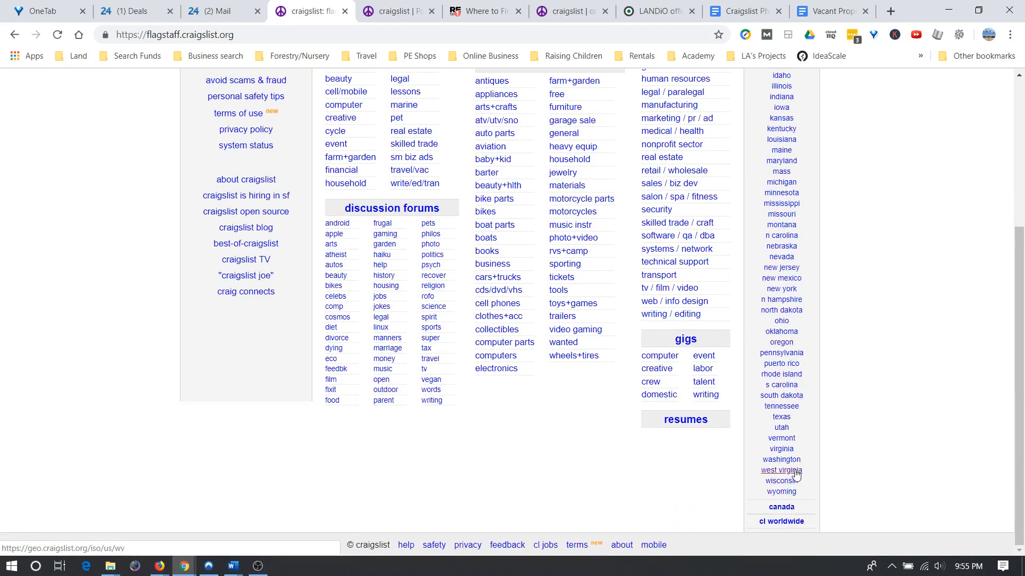
scroll(792, 403, up, 3)
scroll(798, 379, down, 3)
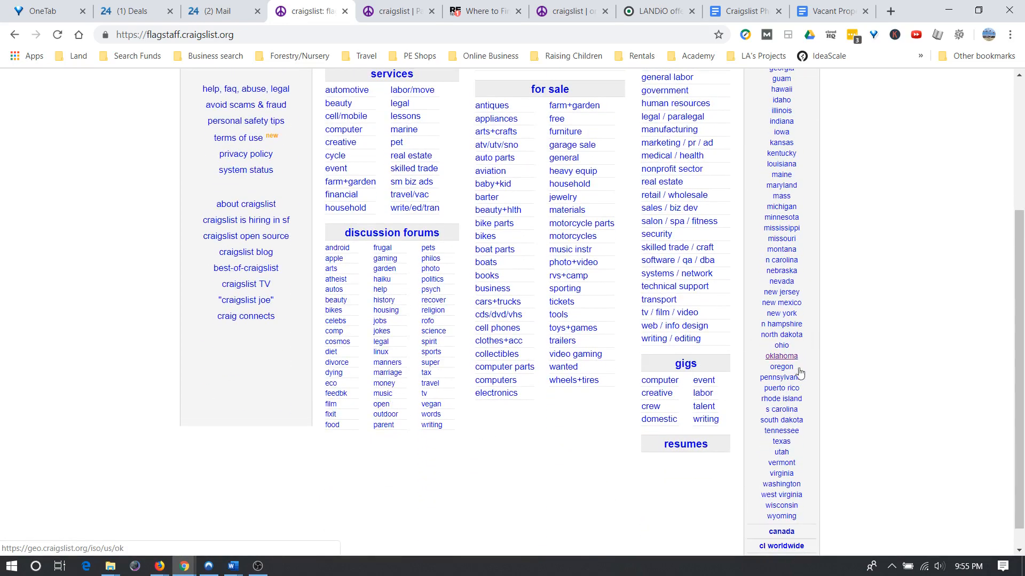
Open Texas > San Antonio, view its 19 creative gigs listings, then return to its home page.
click(781, 445)
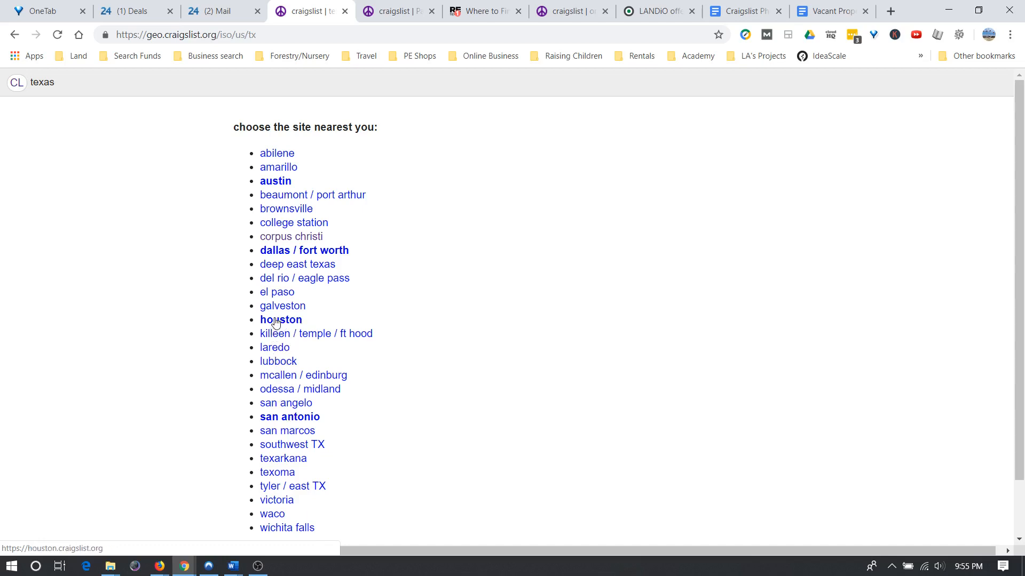
click(287, 422)
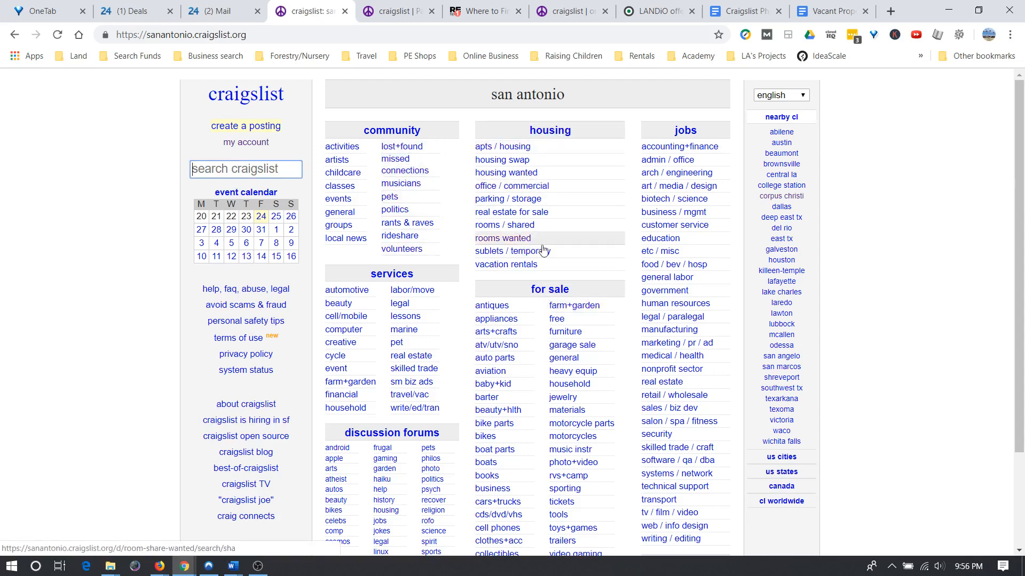
scroll(630, 235, down, 3)
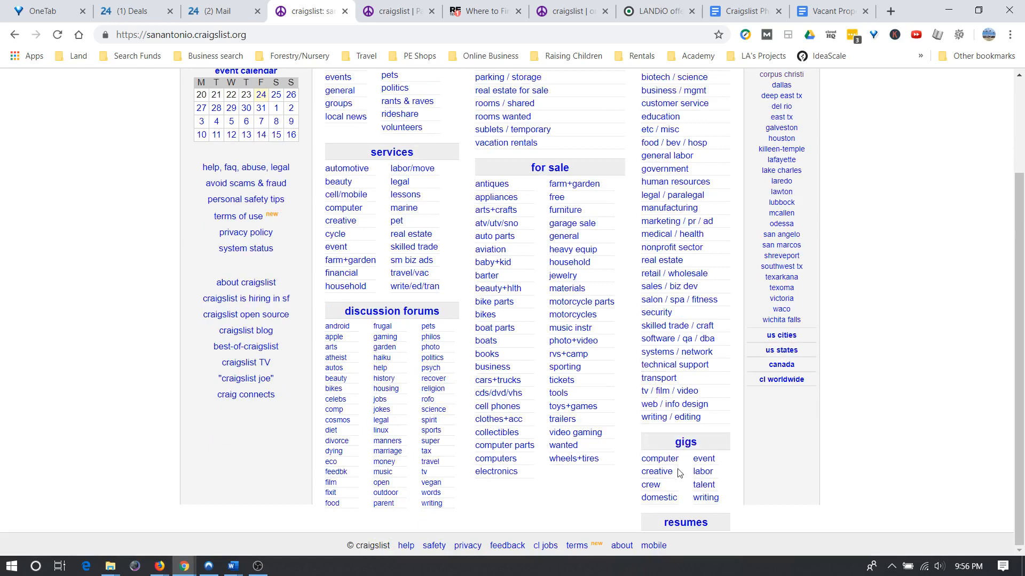
click(659, 474)
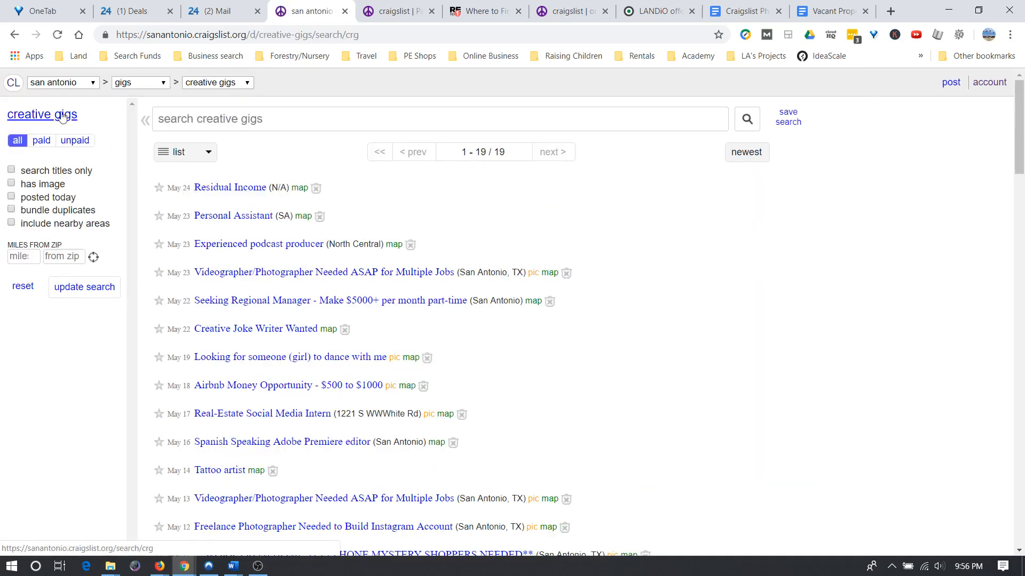
click(14, 34)
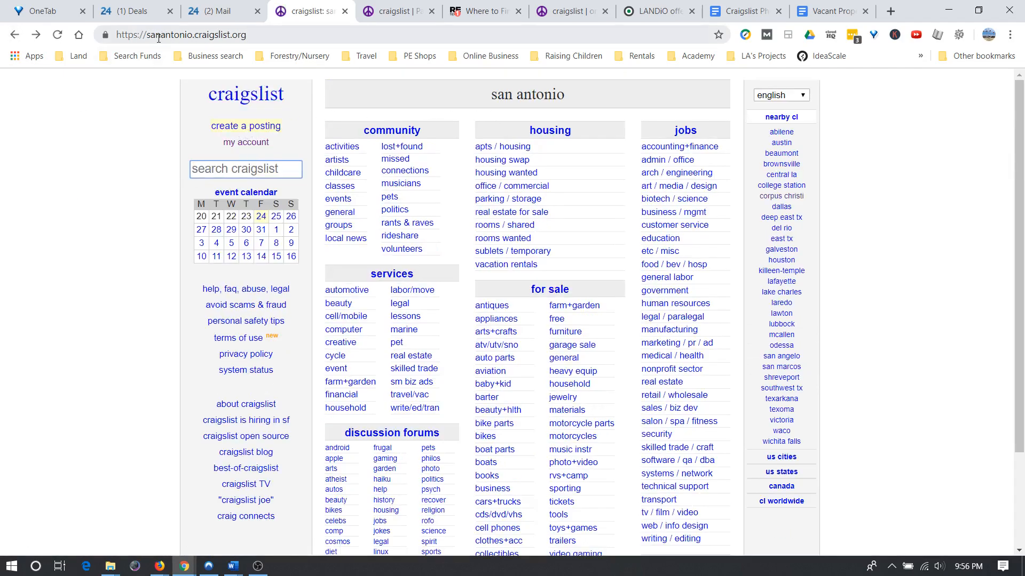
Create a San Antonio posting: gig offered, I want to hire someone, creative gigs.
click(239, 128)
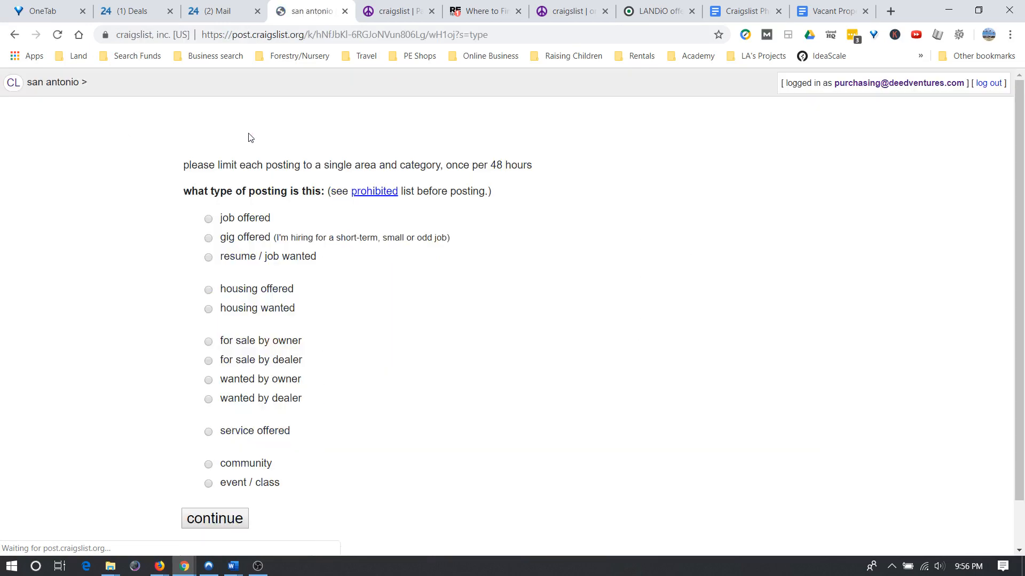
click(208, 238)
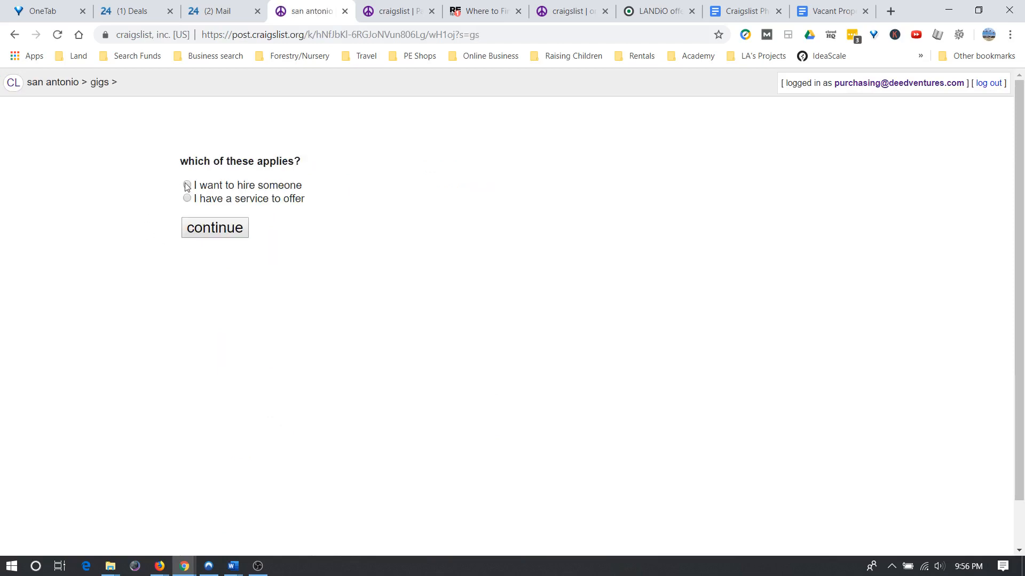
click(187, 185)
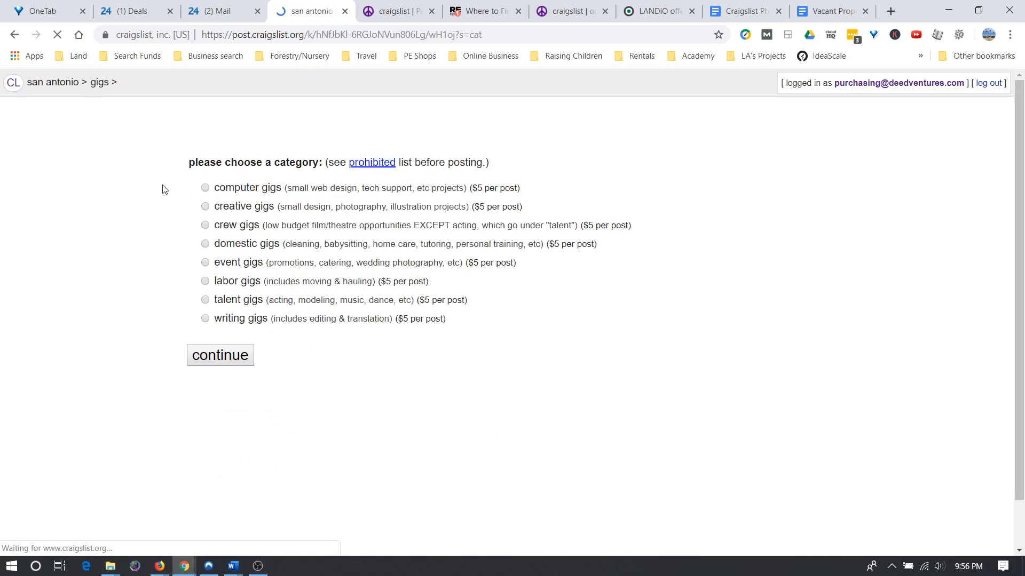
click(205, 208)
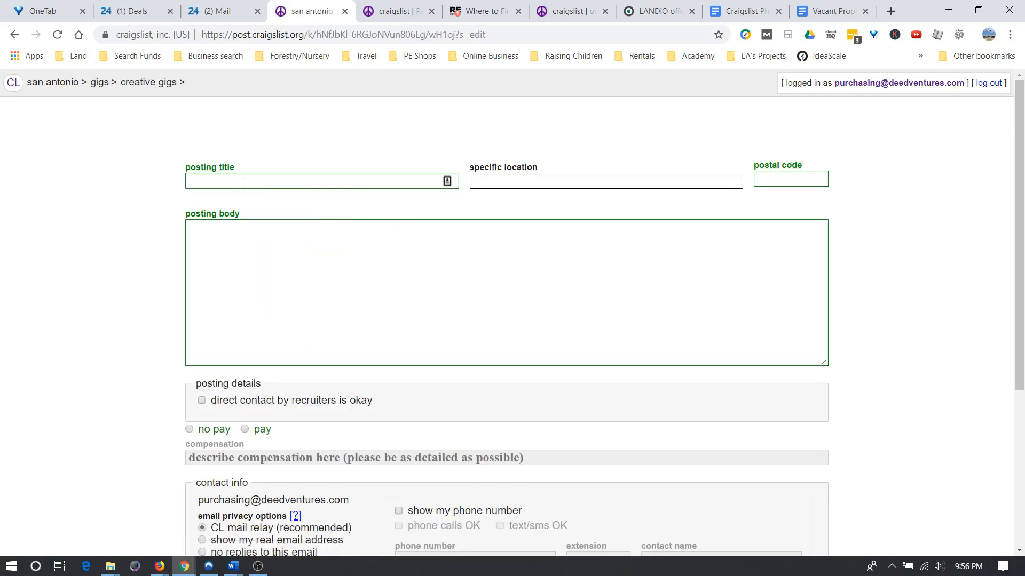
Paste 'Visit Our Property. Take notes, pictures & video. Get Paid.' from the template doc as the title.
click(243, 183)
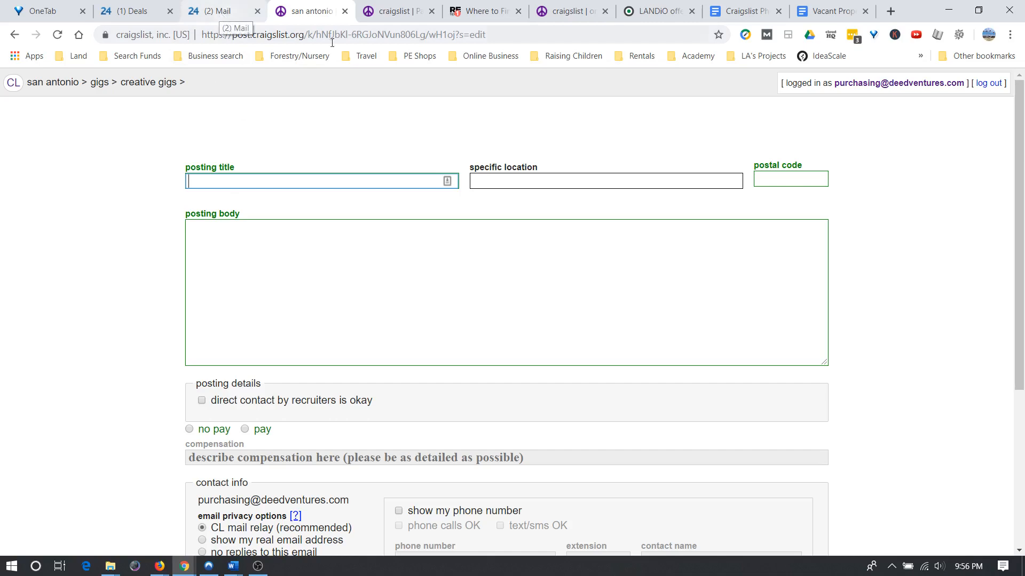
click(741, 12)
scroll(390, 221, up, 8)
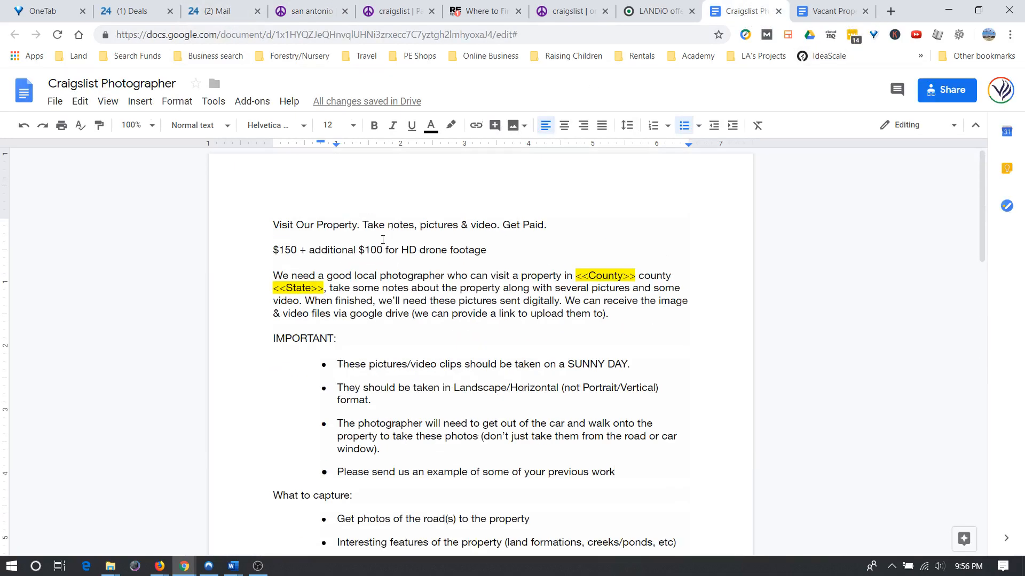
drag(275, 225, 548, 228)
key(ctrl+c)
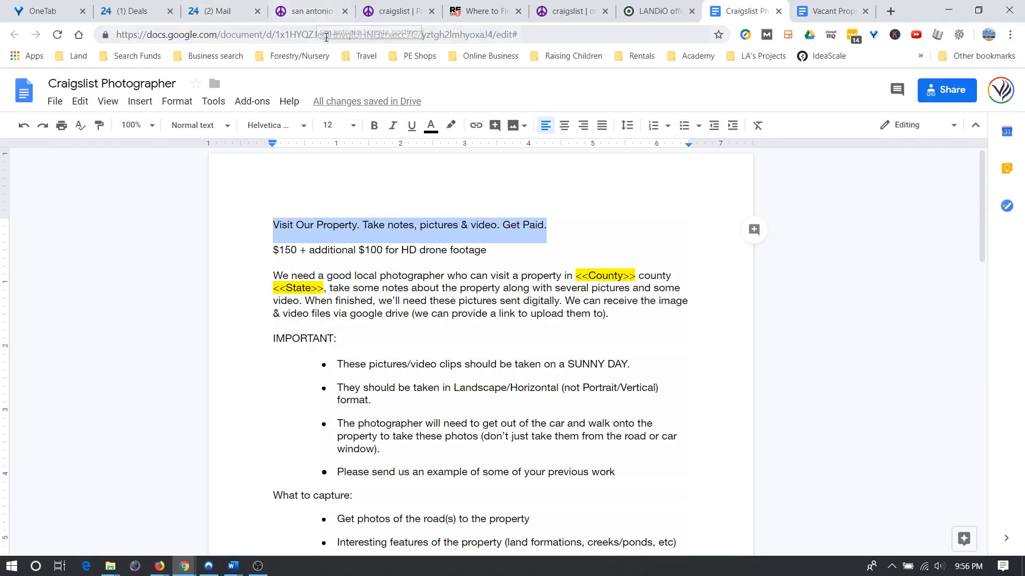
click(308, 11)
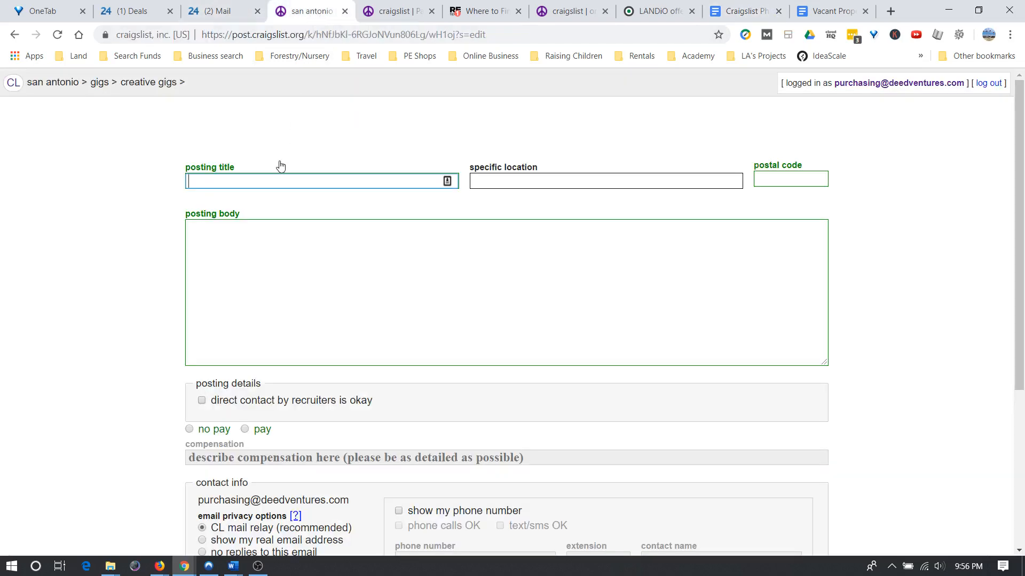
key(ctrl+v)
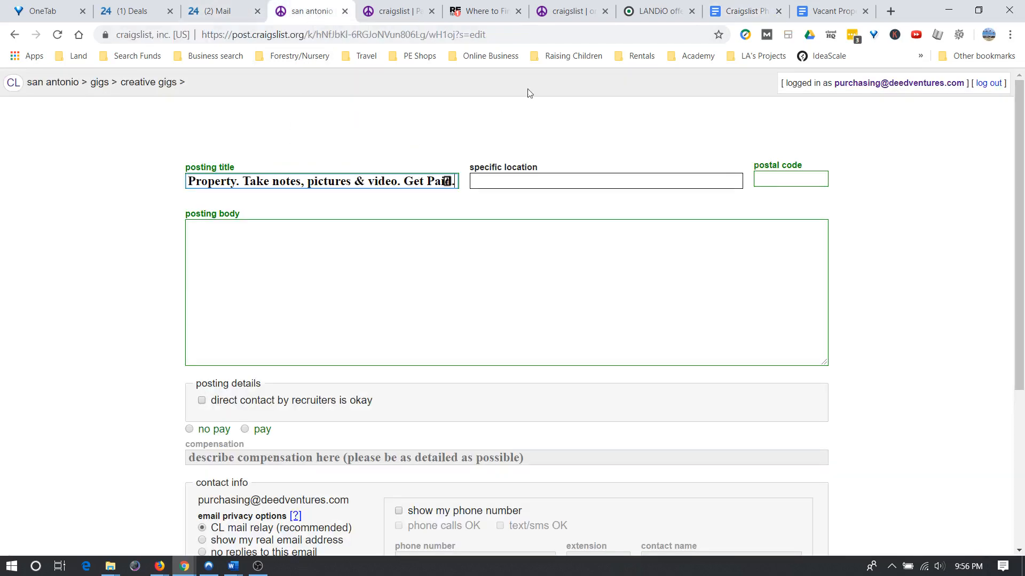
click(742, 12)
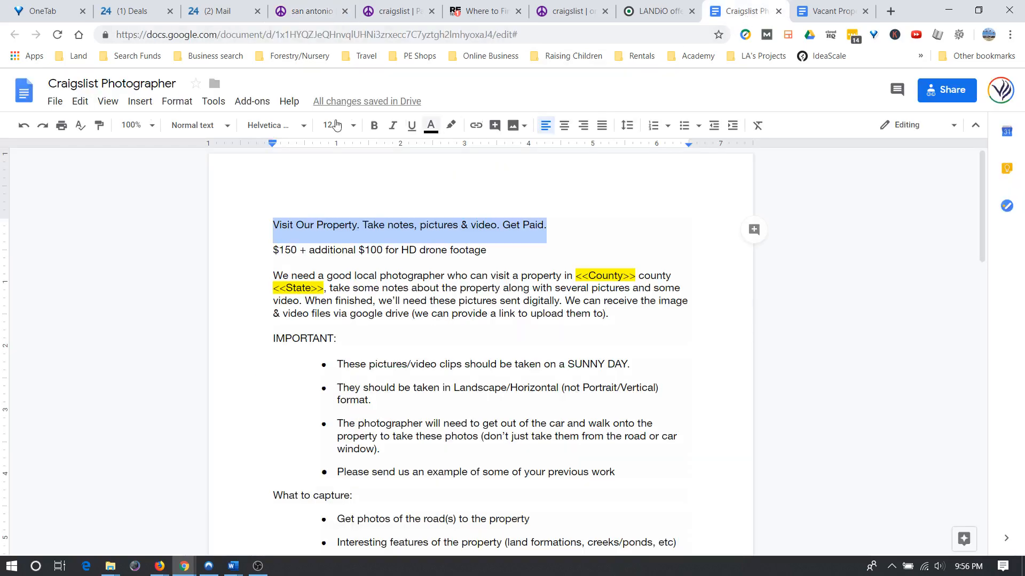
click(376, 126)
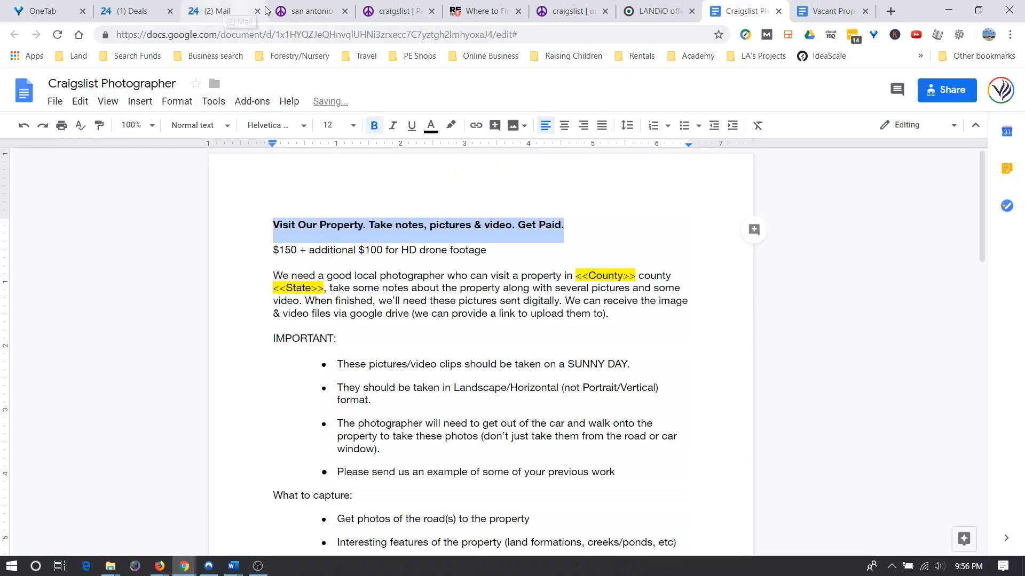
click(311, 11)
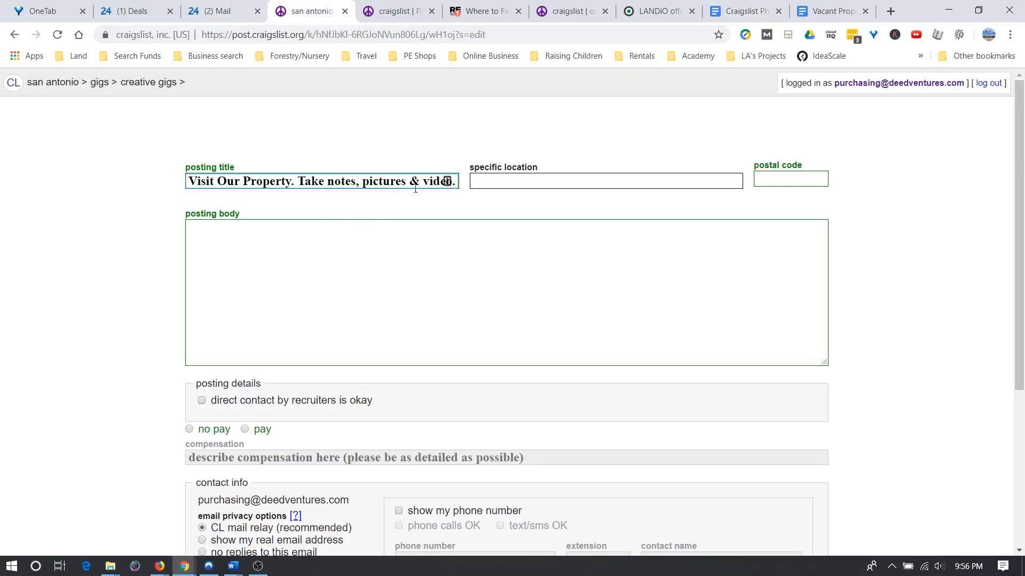
click(516, 184)
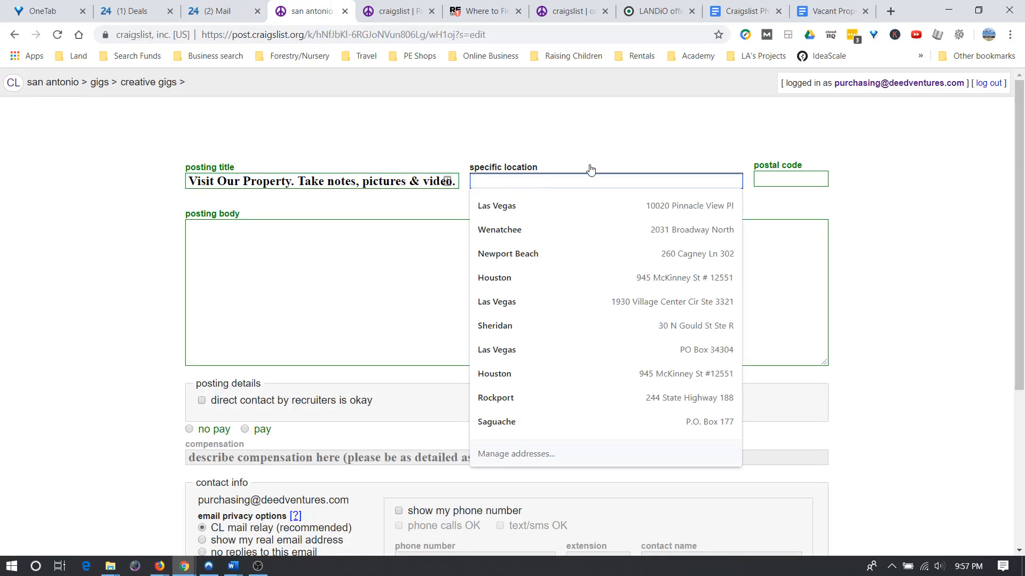
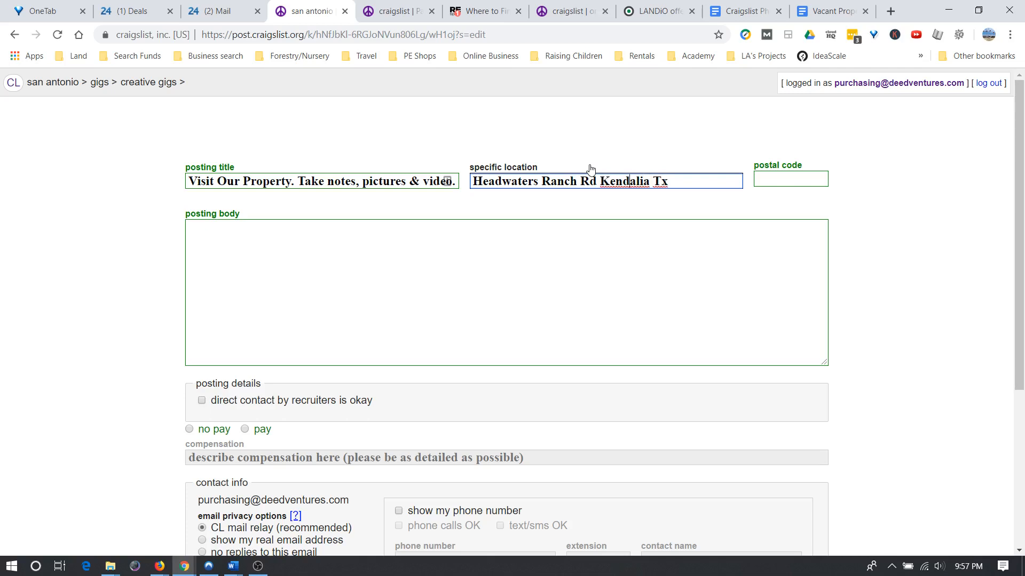
Enter the property's road, town and TX state, comma-separated, as the posting's specific location.
key(Right)
key(Right)
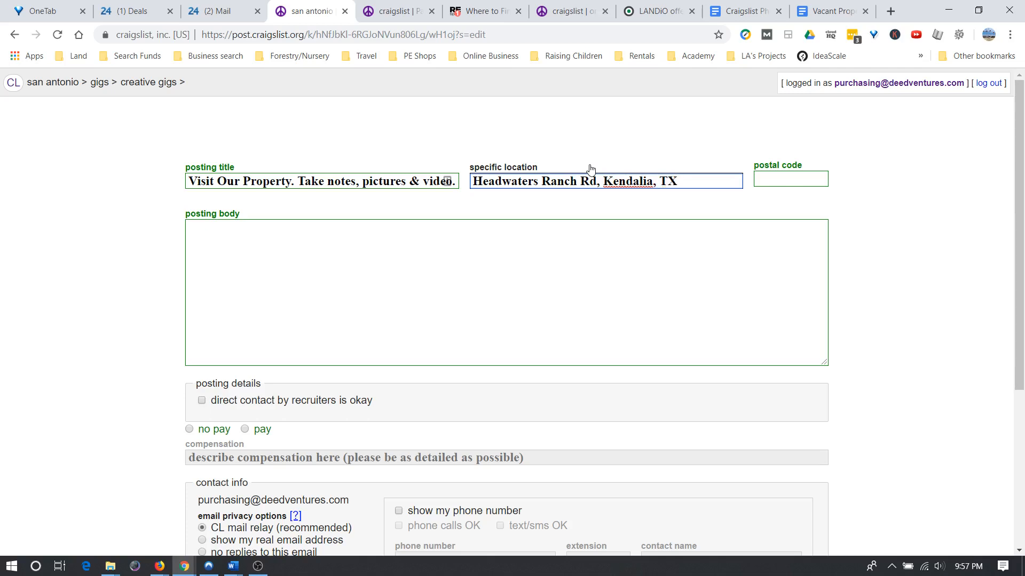
click(784, 180)
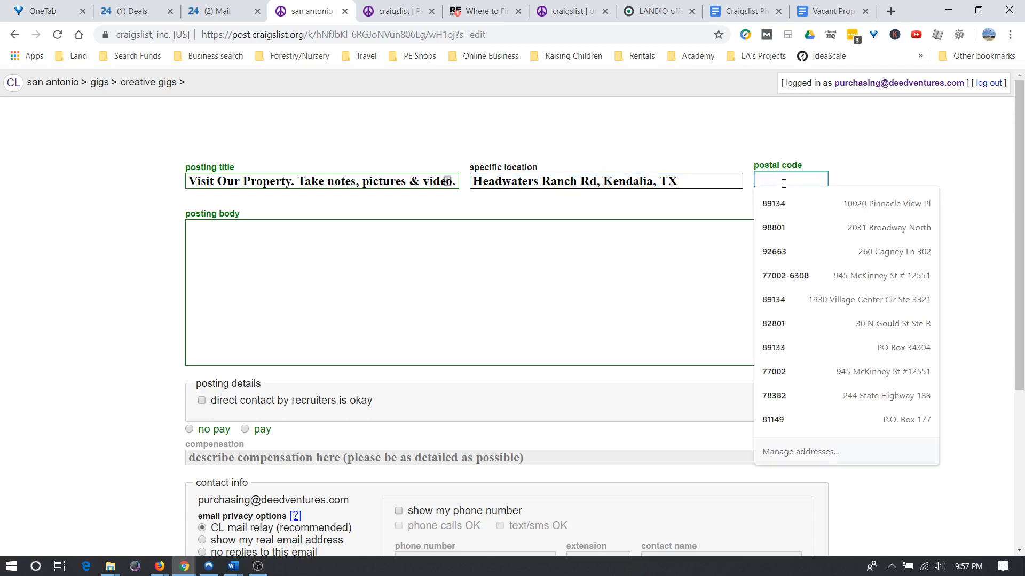
click(890, 10)
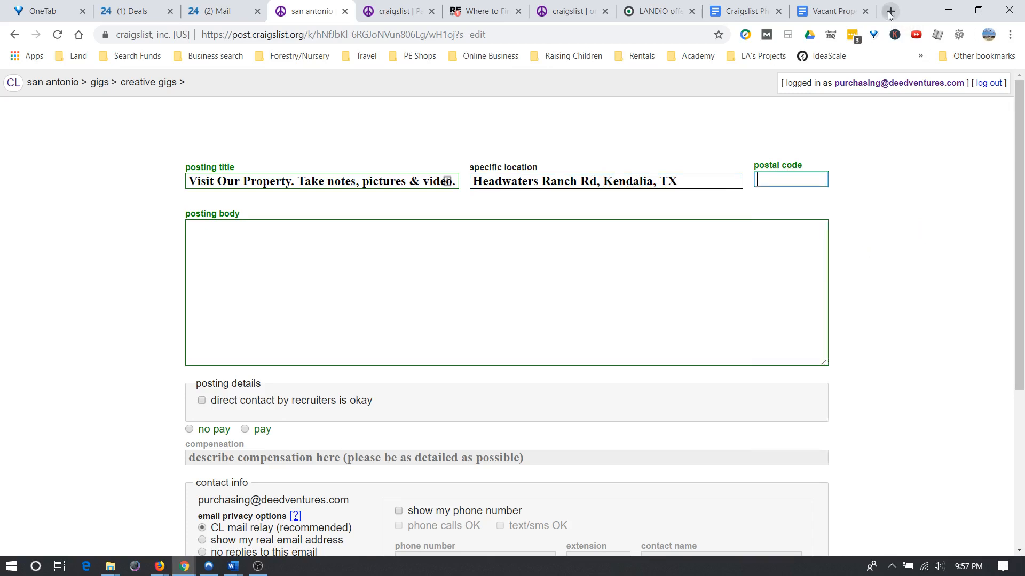
Search Google Maps for 'kendalia tx' and open Kendalia on the map.
text(kend)
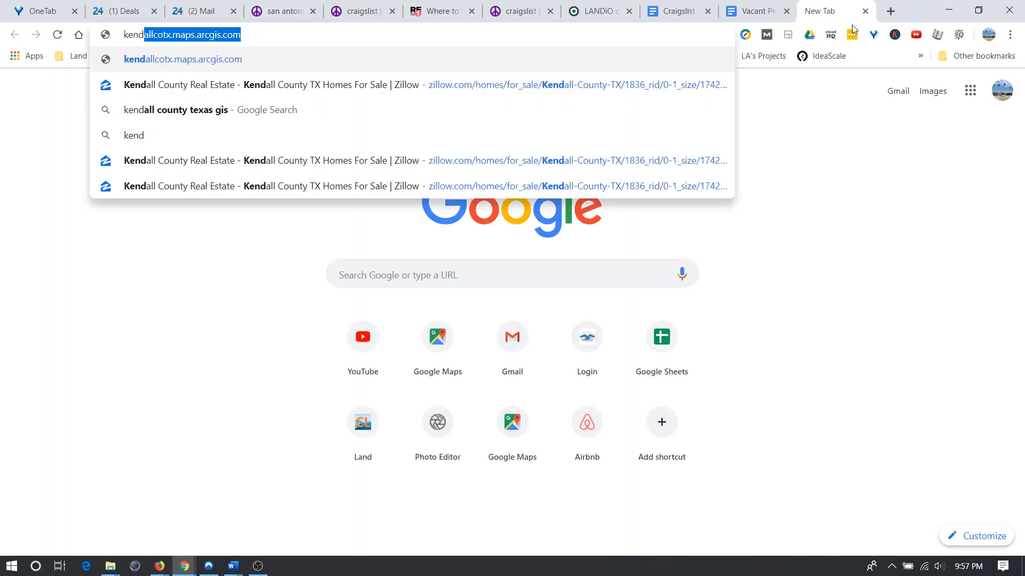
text(ali)
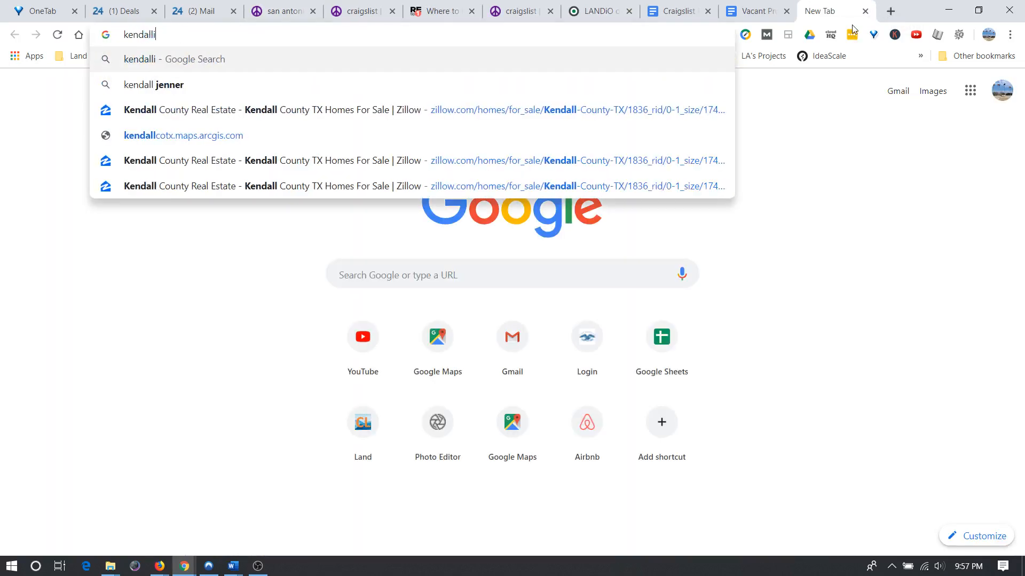
text(a tx)
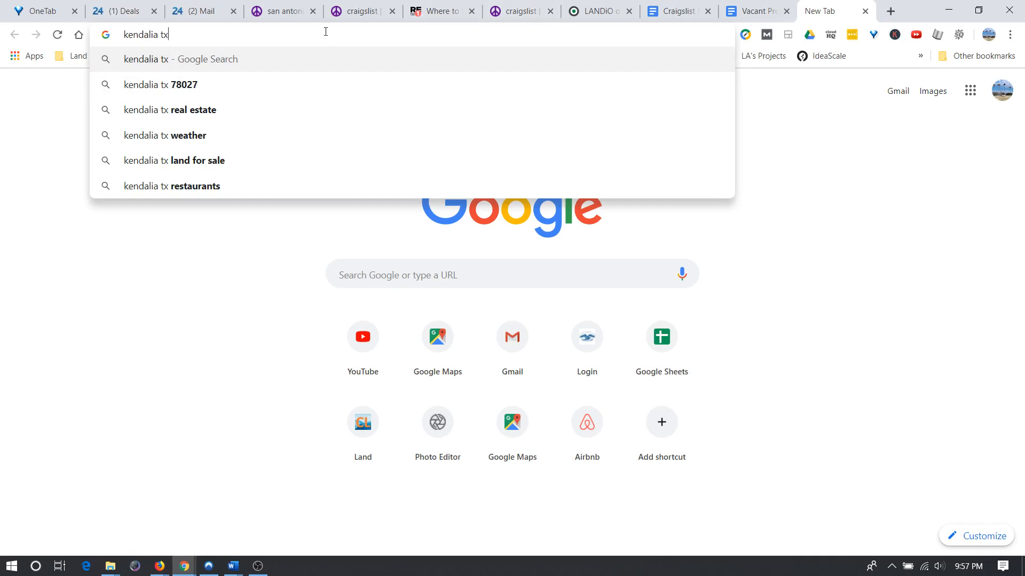
key(Return)
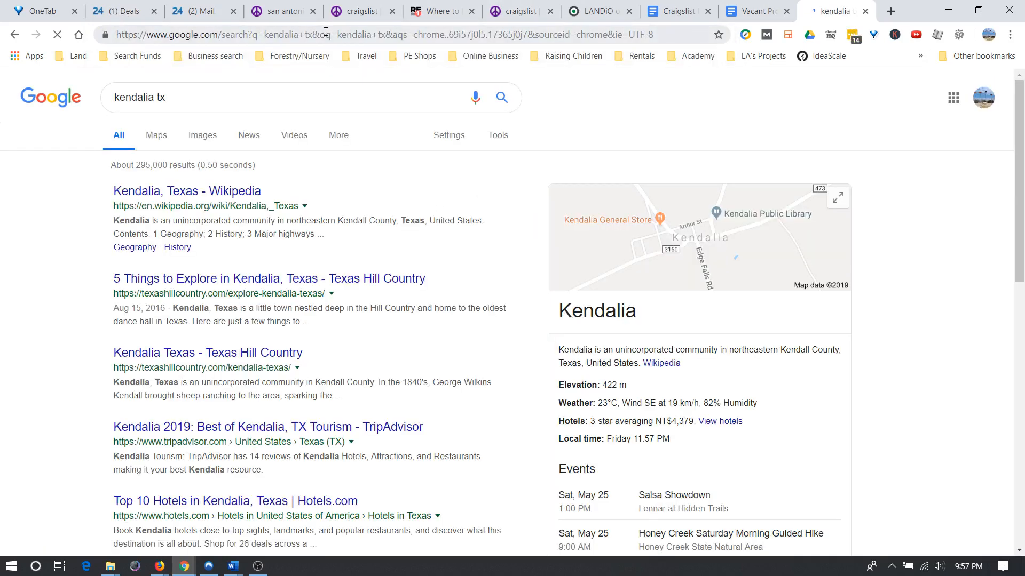
click(656, 262)
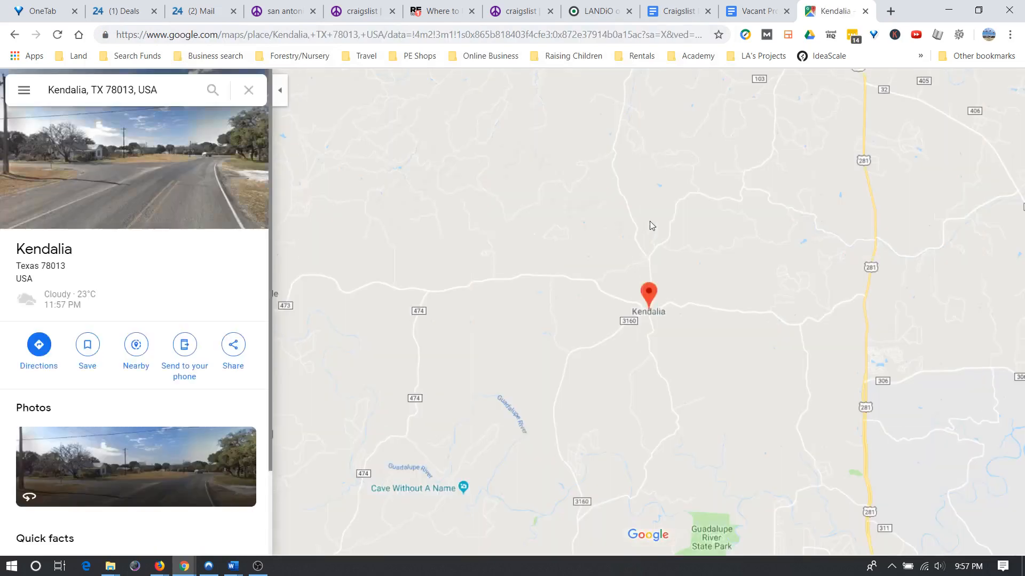
scroll(675, 140, up, 1)
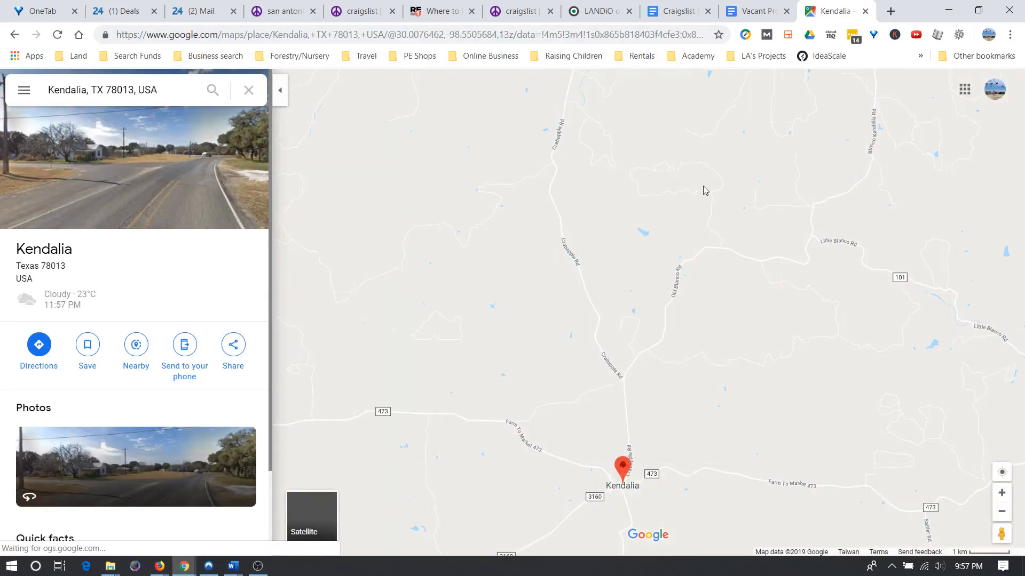
scroll(632, 182, up, 1)
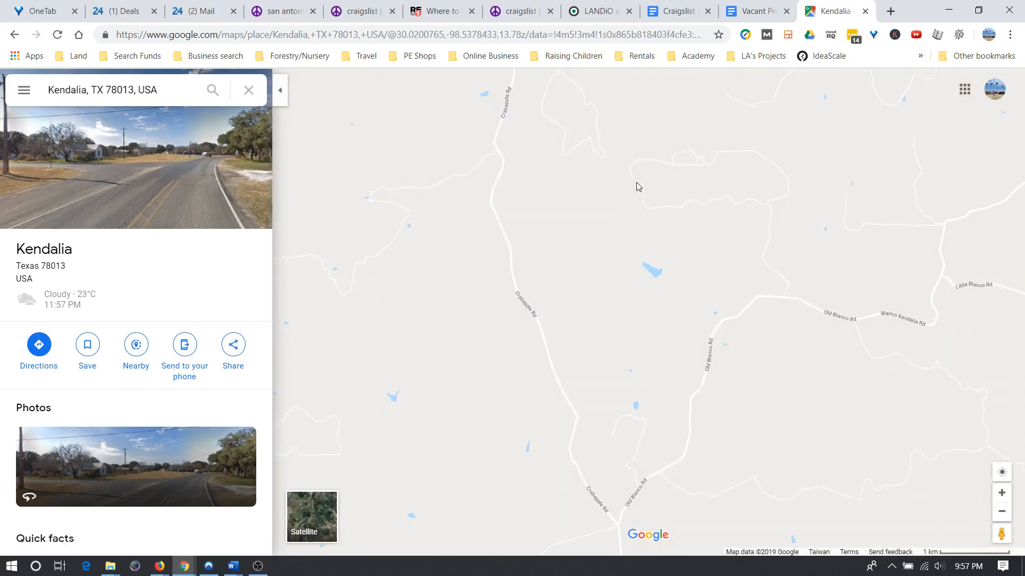
click(636, 185)
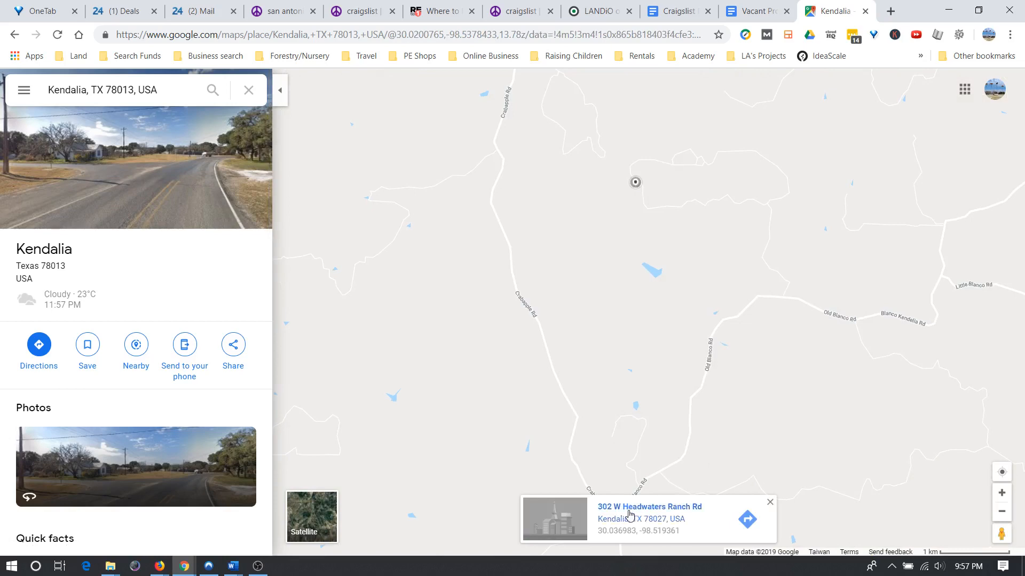
click(665, 524)
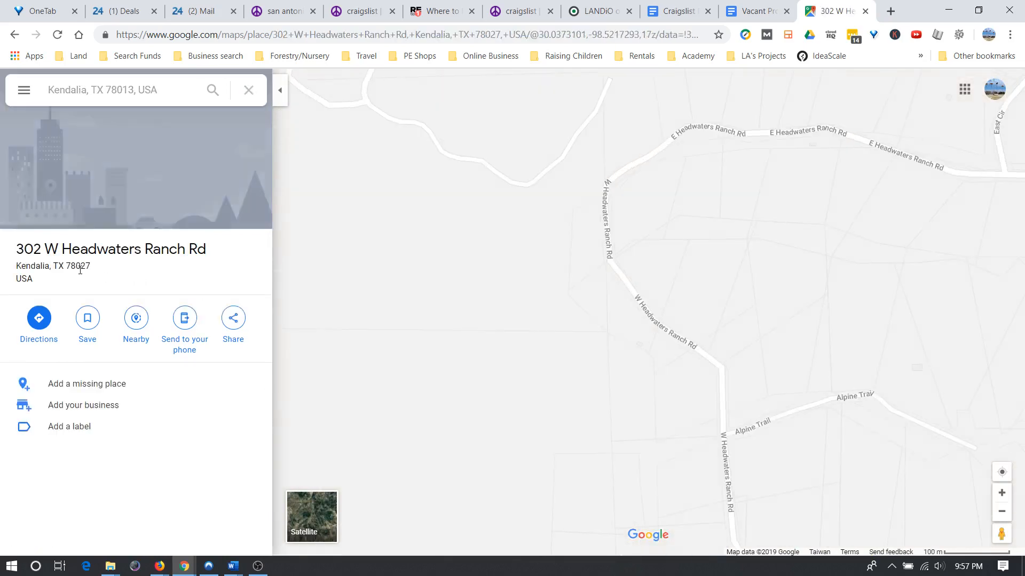
drag(90, 267, 76, 266)
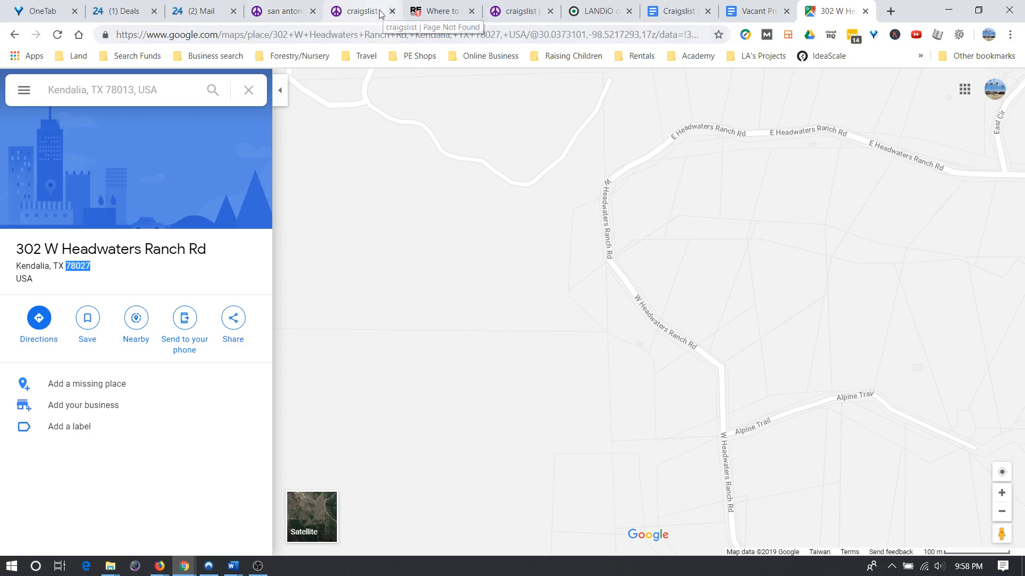
click(293, 14)
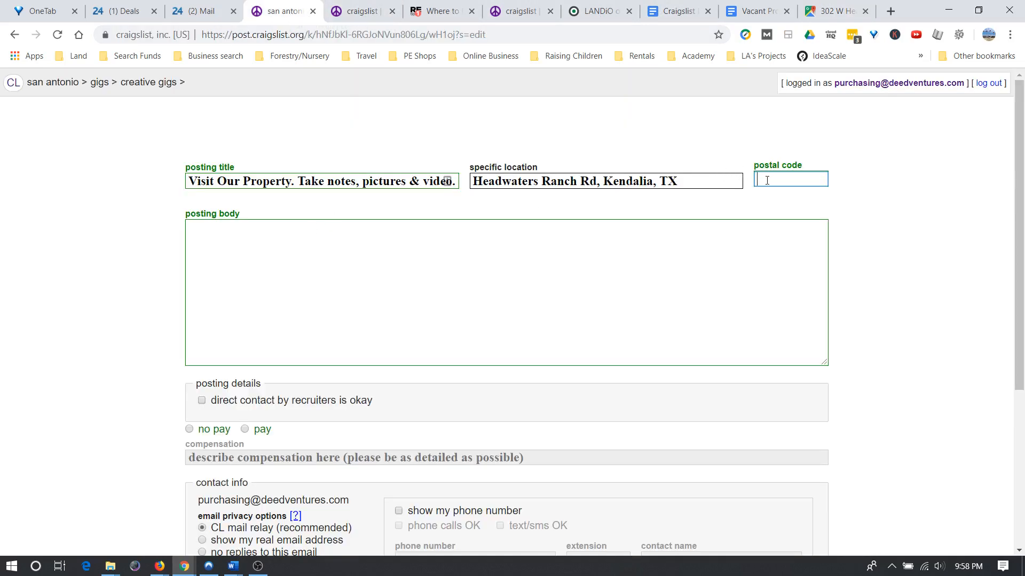
Enter postal code 78027 and close the two extra Craigslist pages.
text(78027)
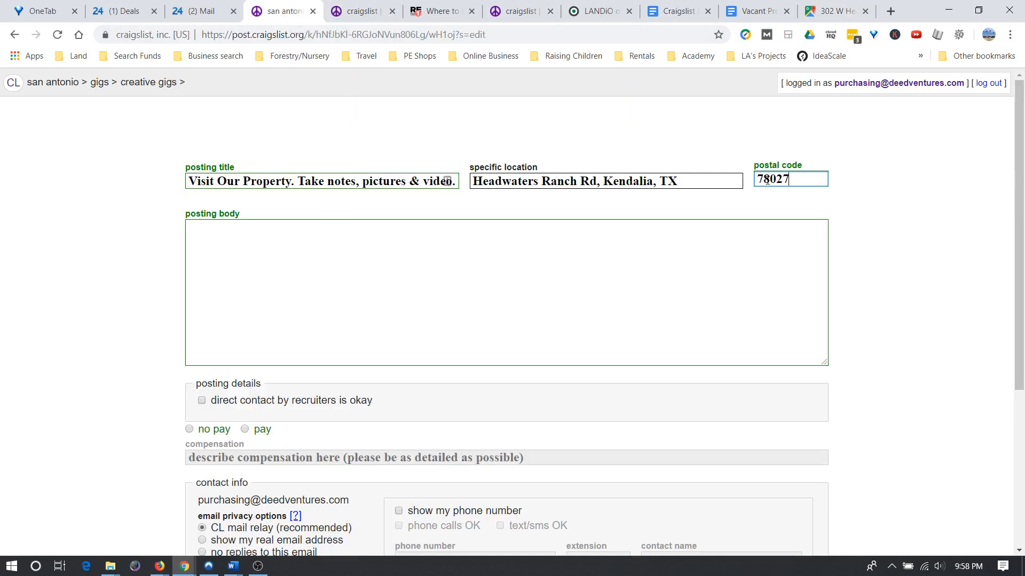
click(392, 11)
click(471, 10)
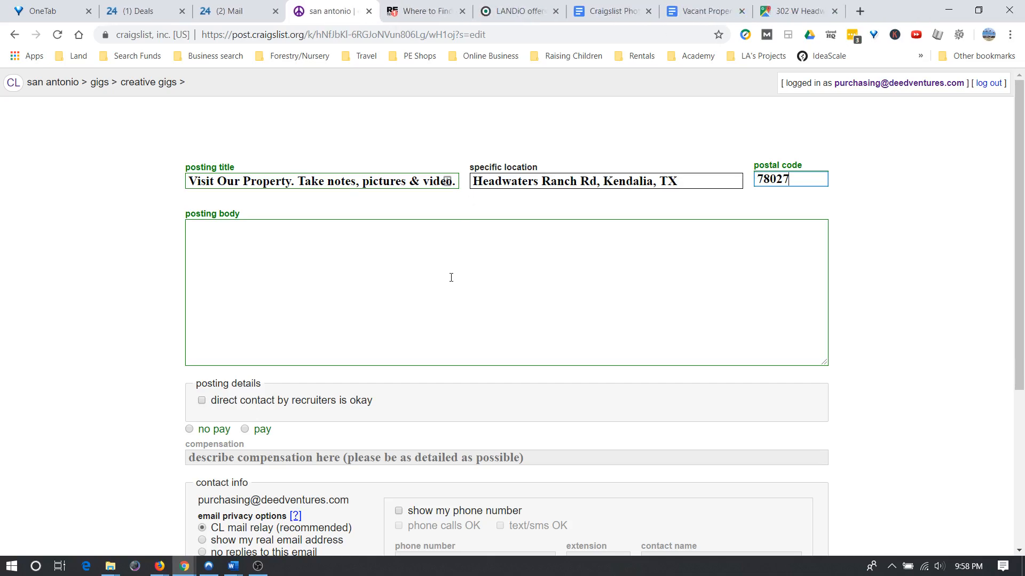
click(311, 257)
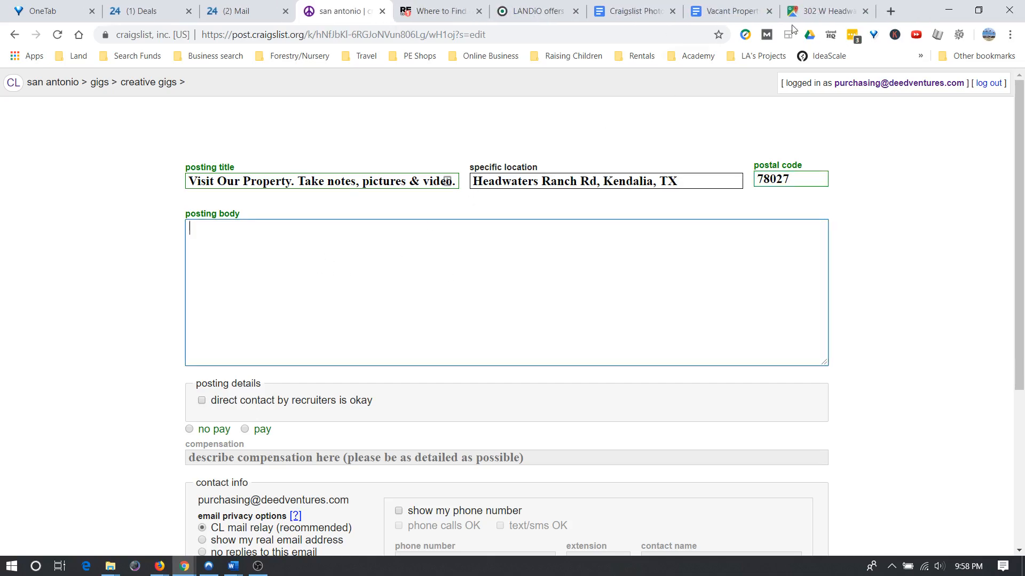
click(631, 15)
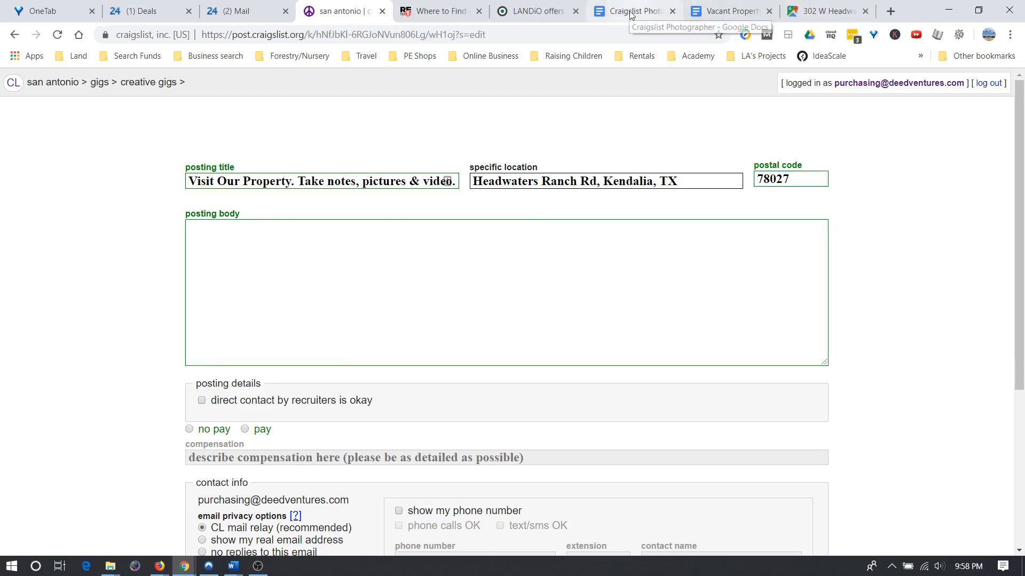
Copy the draft's ad body, from 'We need a good local photographer' to the end.
click(631, 13)
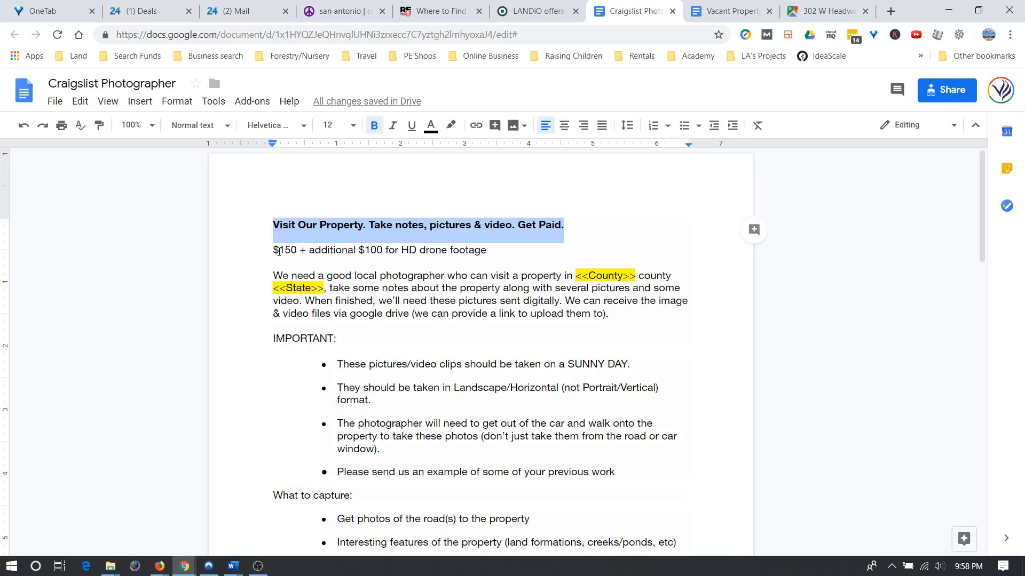
click(274, 249)
click(269, 271)
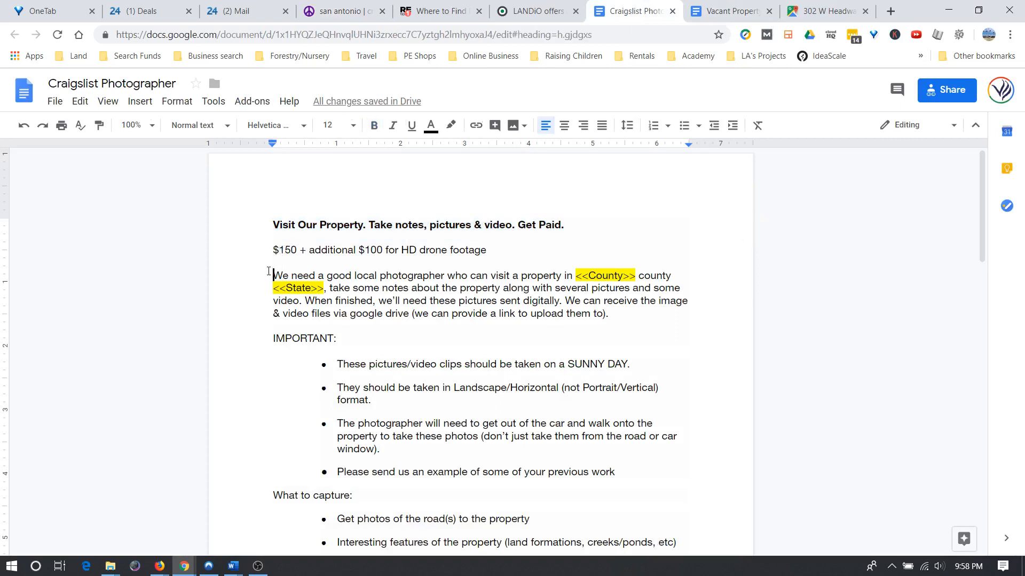
drag(269, 274, 323, 311)
drag(377, 458, 438, 489)
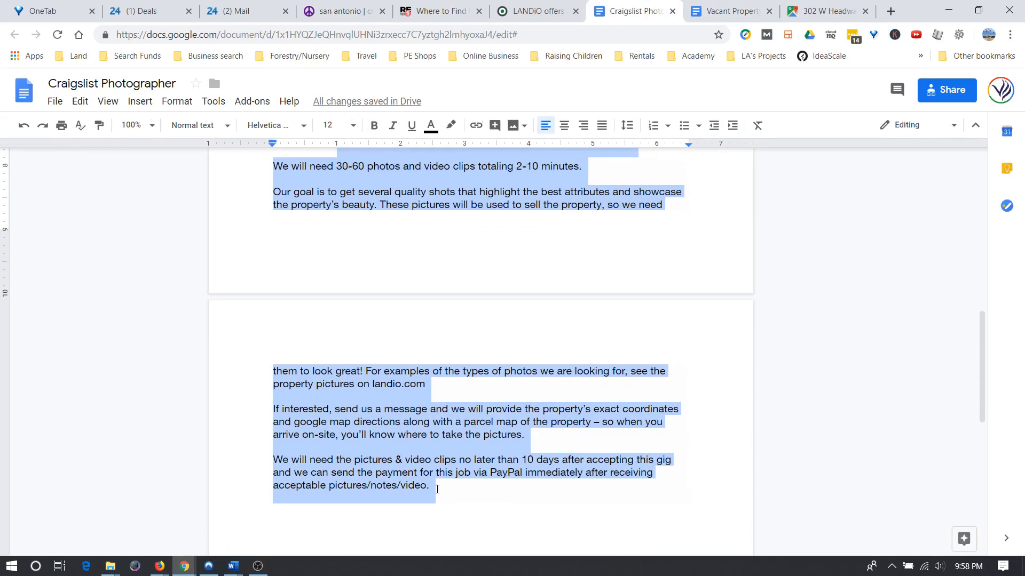
scroll(479, 278, up, 10)
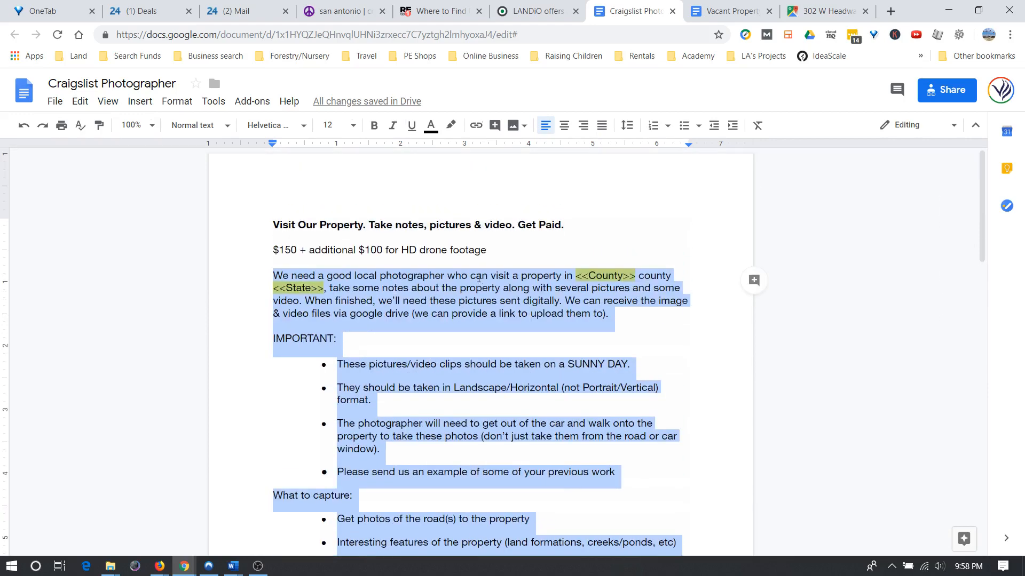
click(352, 12)
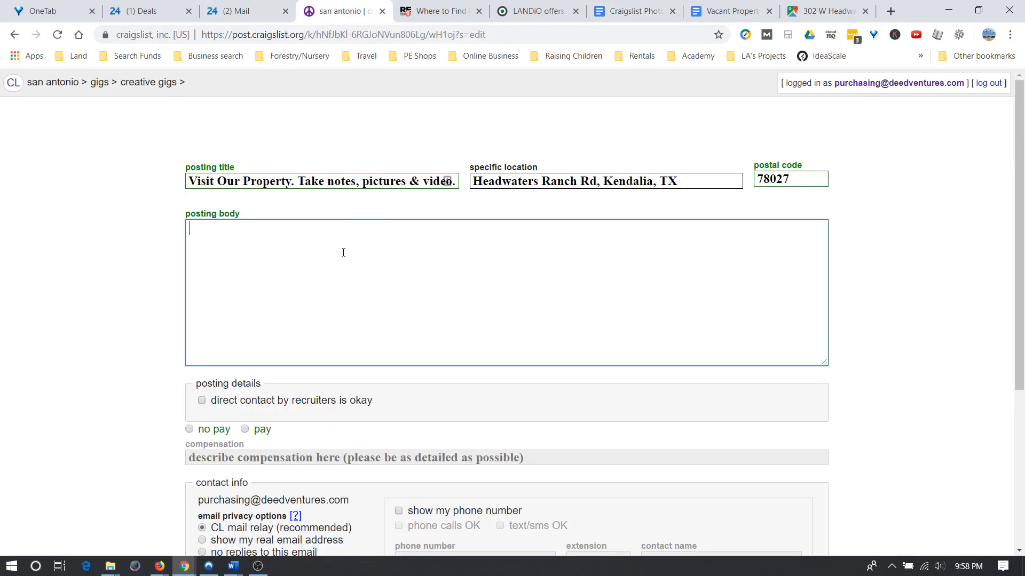
Paste the ad into the posting body and replace the placeholders so it reads 'Kendall County, TX'.
key(ctrl+v)
scroll(388, 273, up, 6)
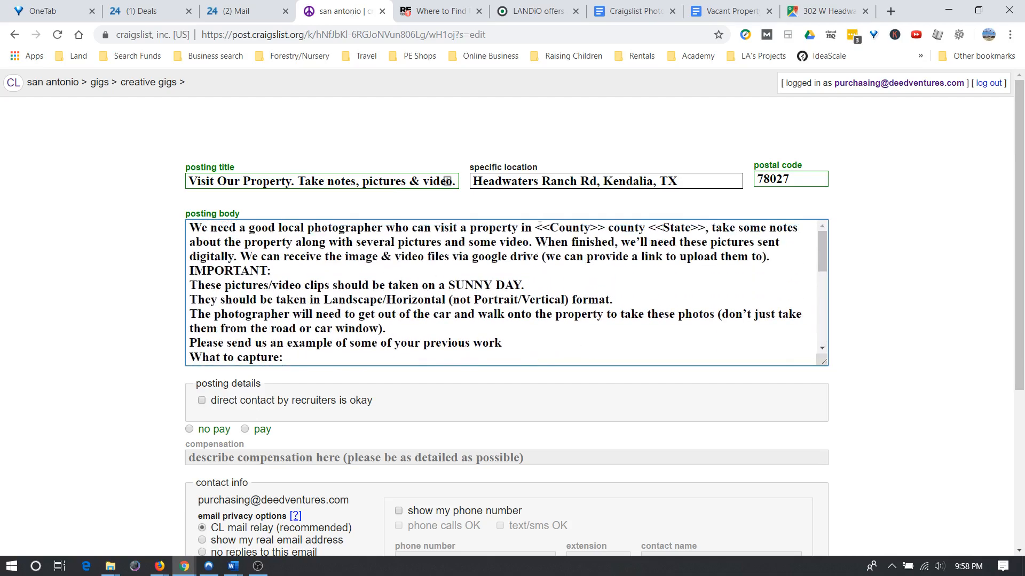
drag(535, 228, 605, 239)
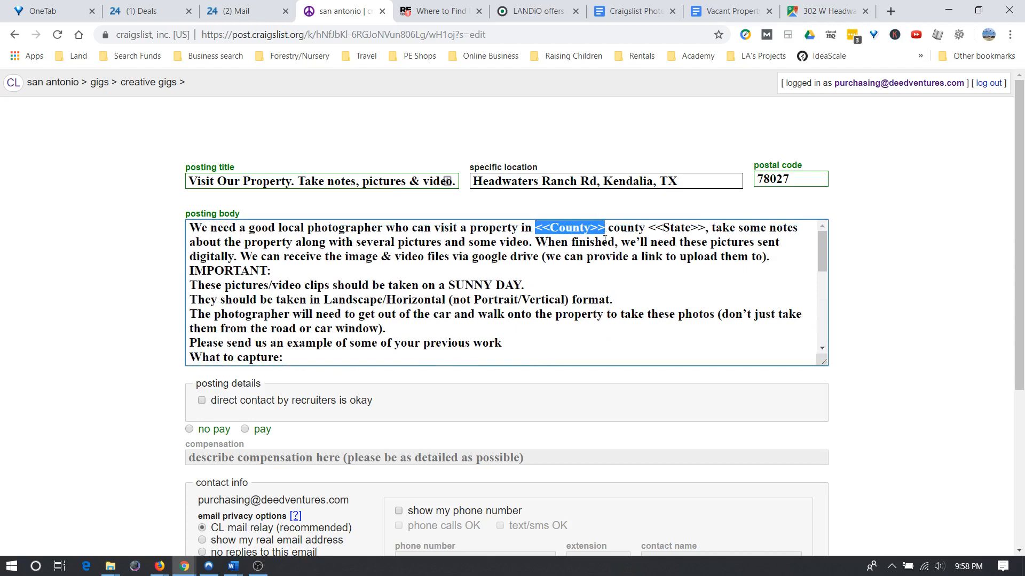
text(Kendall)
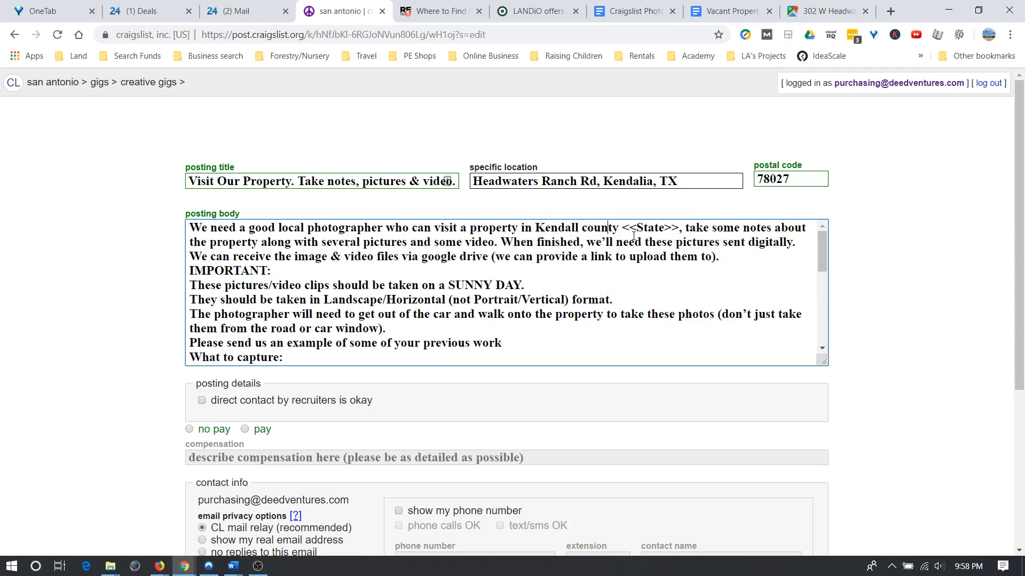
text( county, )
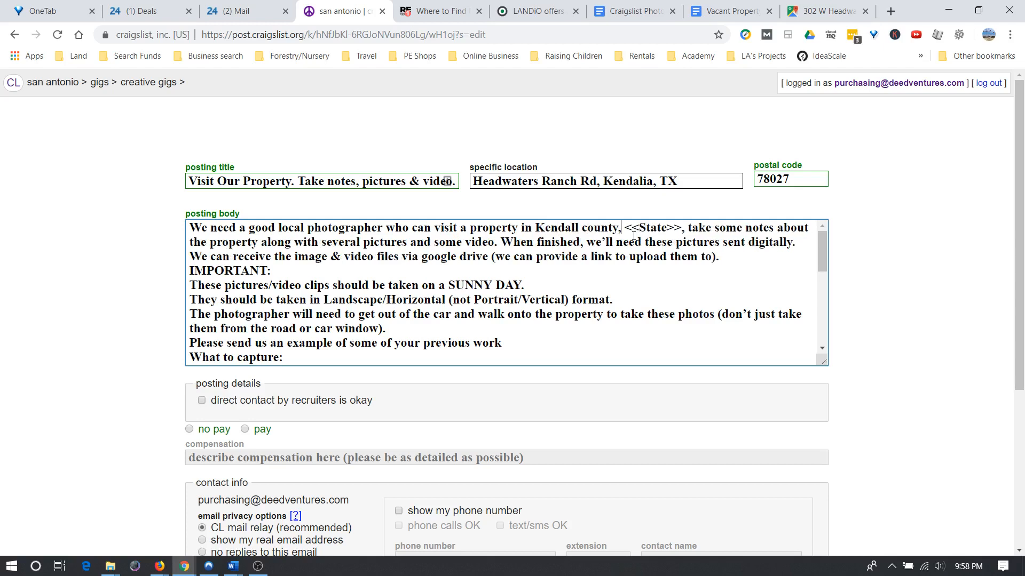
text(TX)
key(Delete)
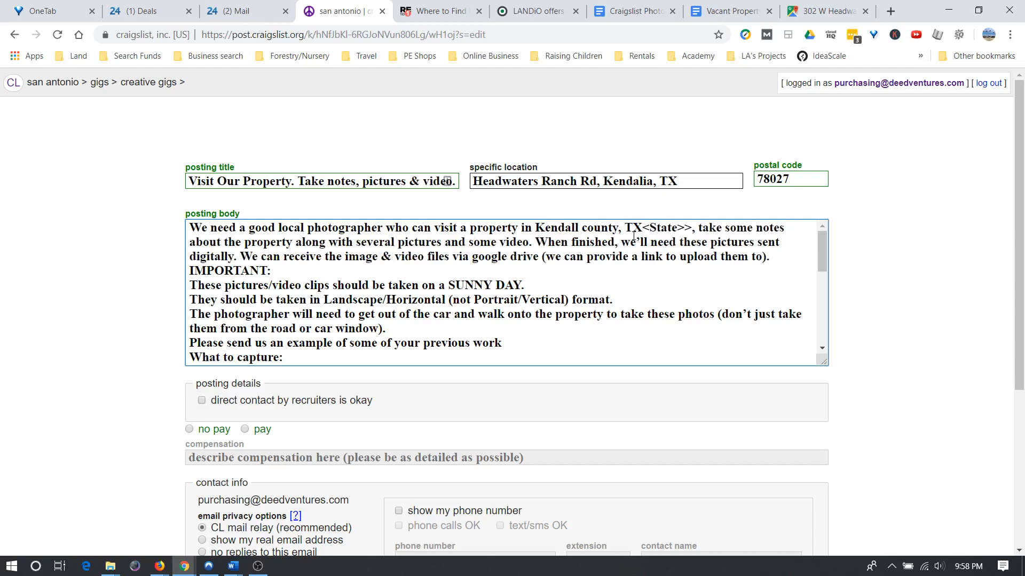
key(Delete)
key(Delete)
key(Delete)
key(Delete)
key(Delete)
key(Delete)
key(Delete)
key(Delete)
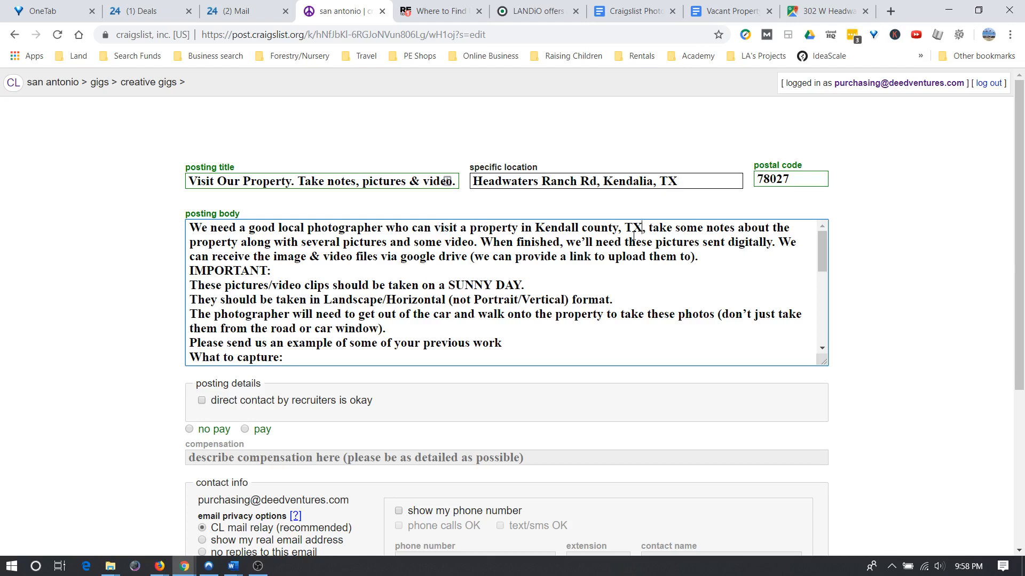
click(583, 232)
key(Delete)
text(C)
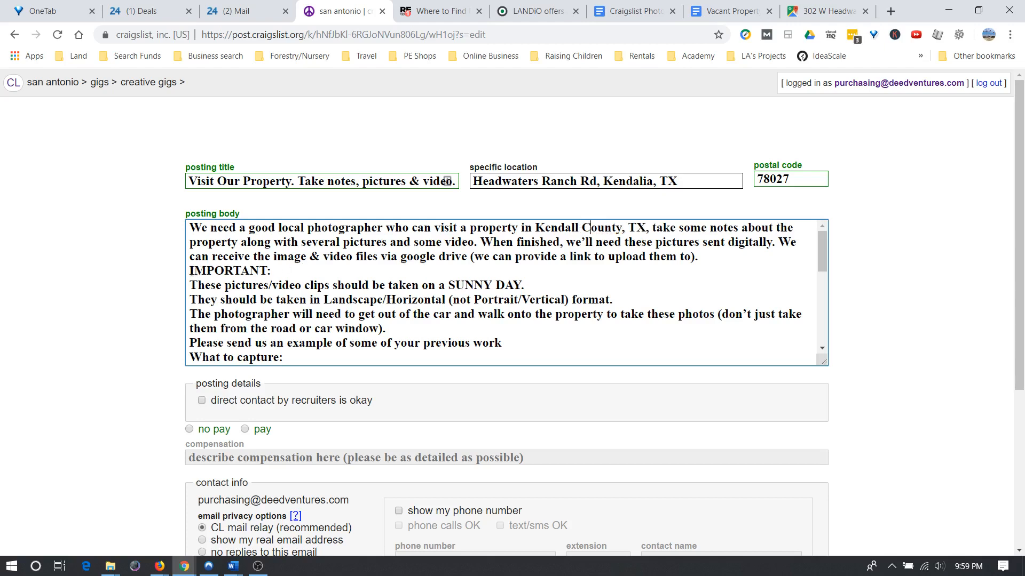
Number the instruction lines 1. through 4., including the previous-work request.
scroll(281, 278, down, 1)
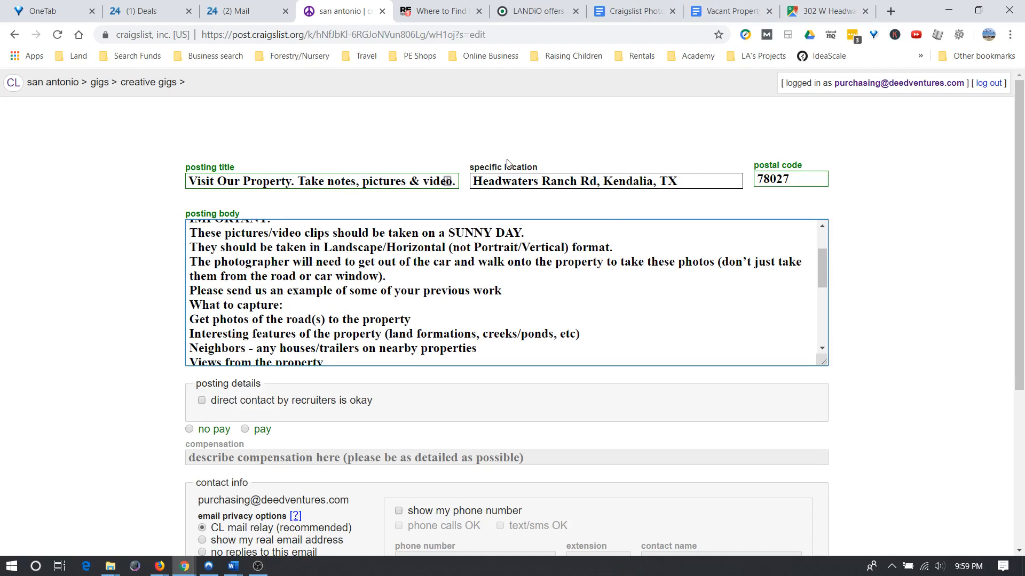
text(1.)
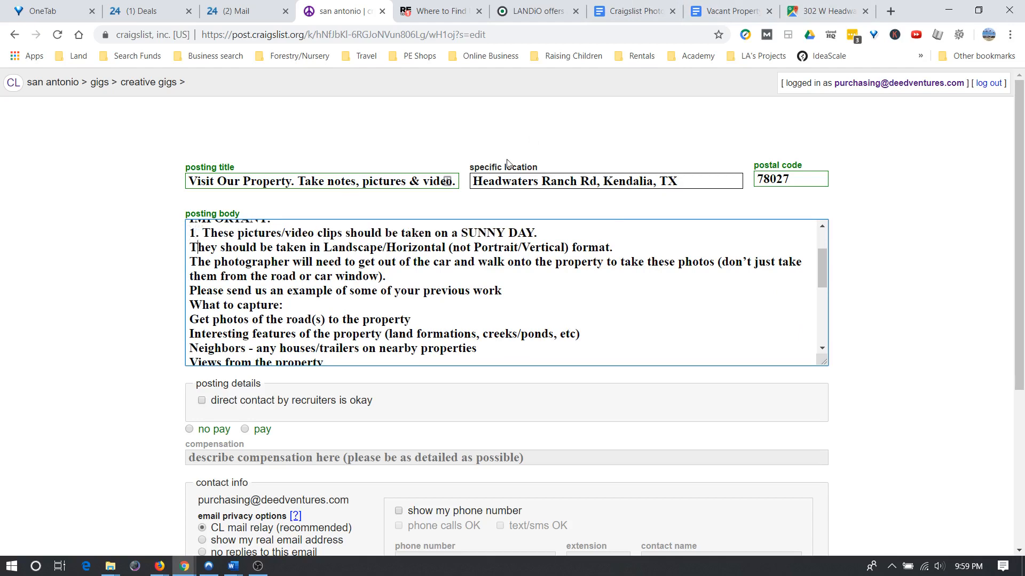
text( 2. )
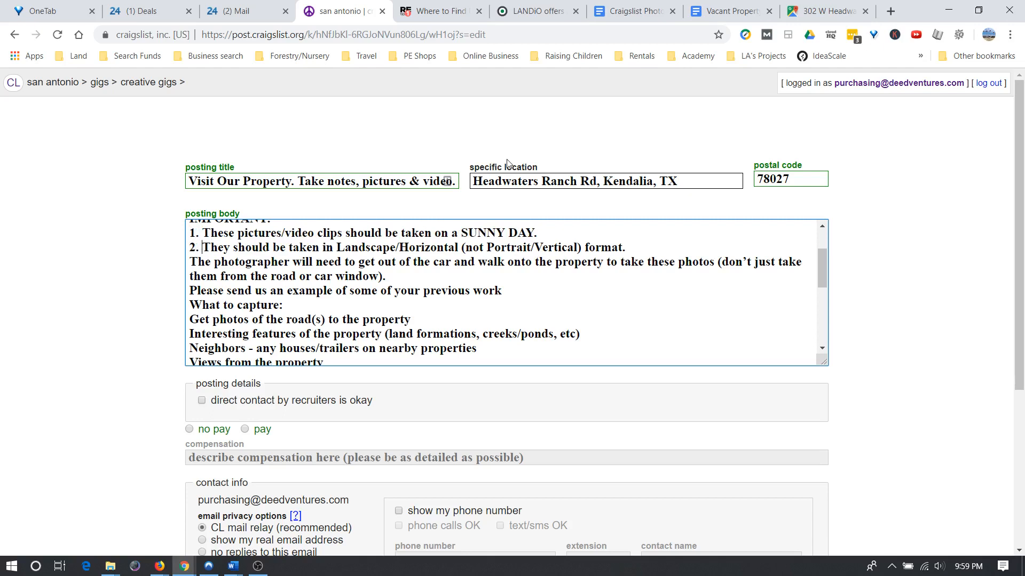
text(3.)
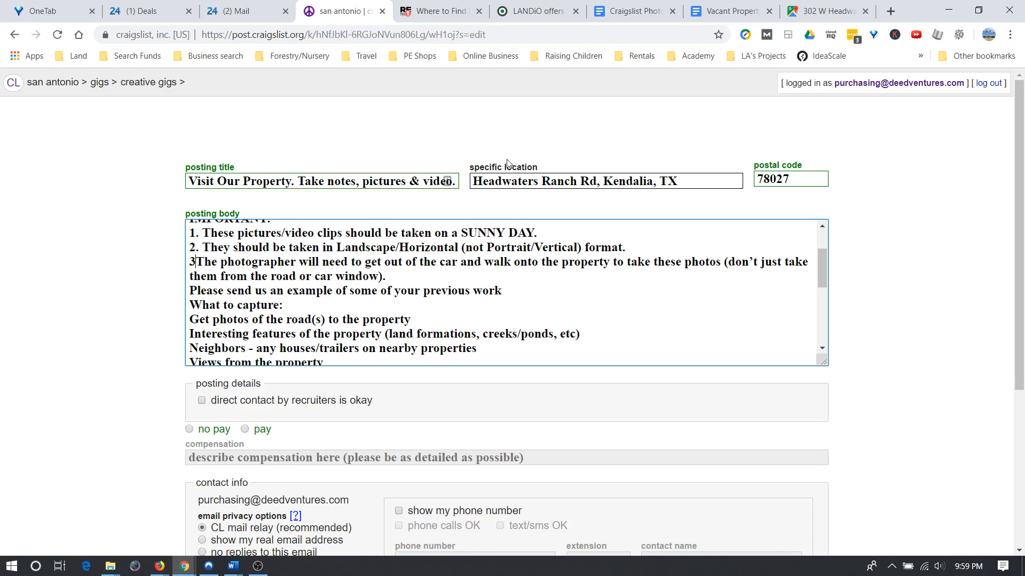
key(Down)
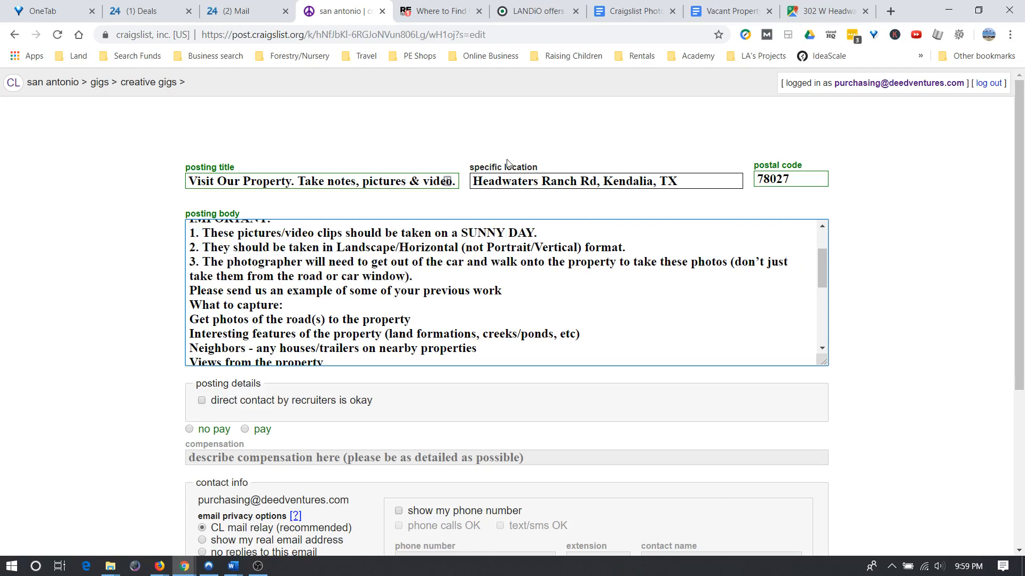
key(Home)
text(4.)
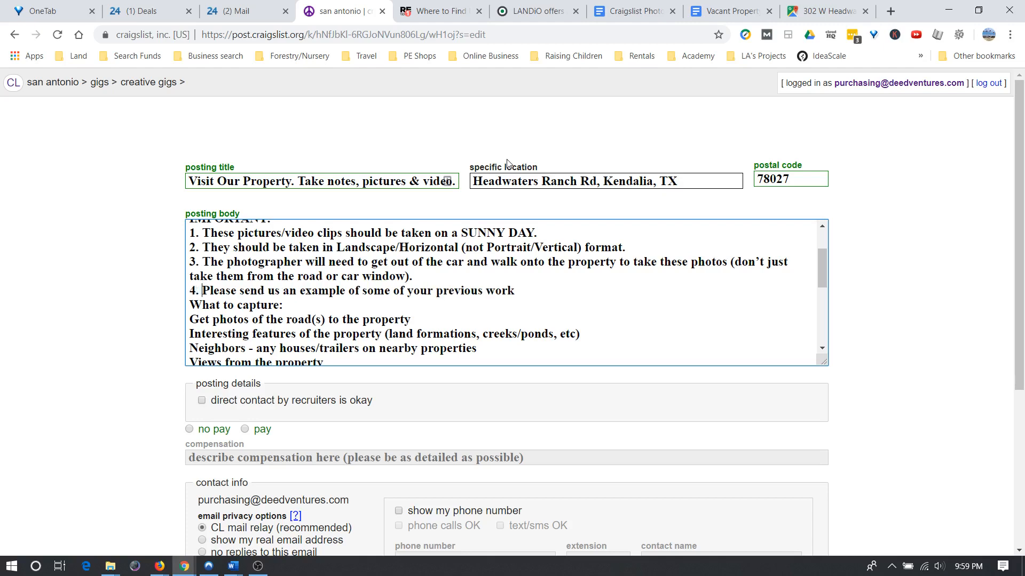
Label the What to capture items a. through i.
key(Down)
key(Down)
key(Down)
key(Down)
key(Down)
key(Down)
key(Down)
key(Down)
key(Down)
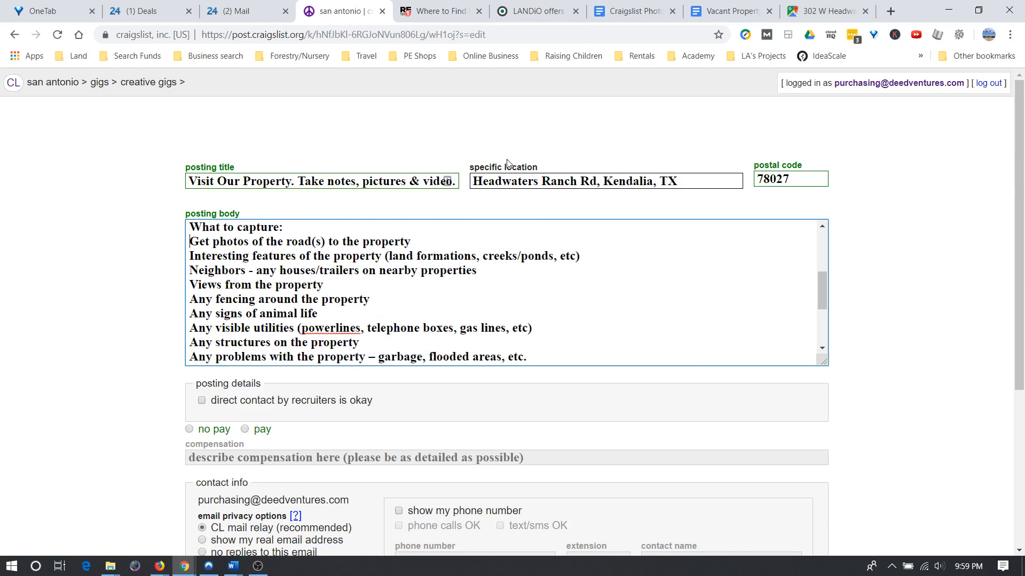
text(a.)
key(Down)
key(Home)
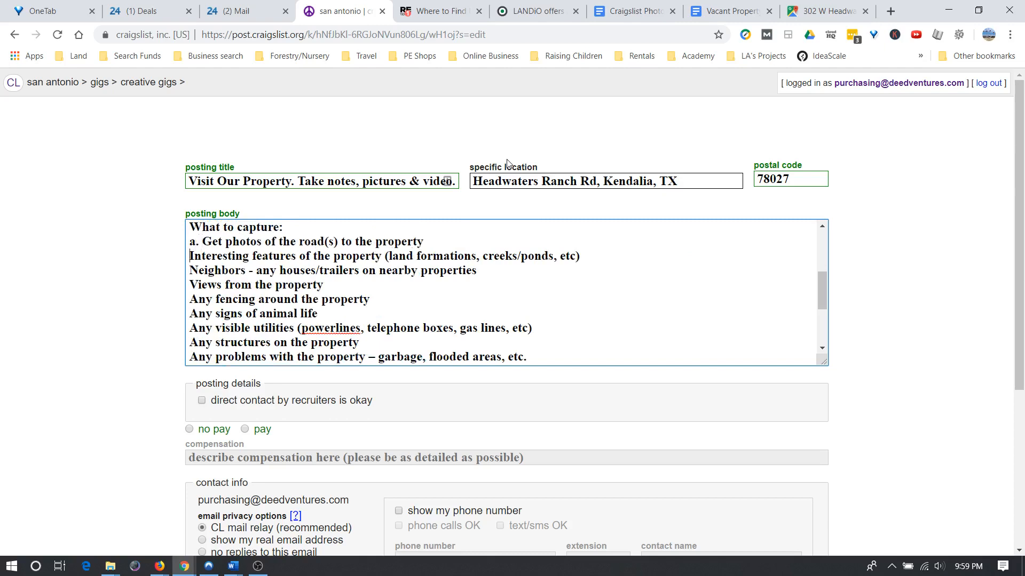
text(b.)
key(Down)
key(Down)
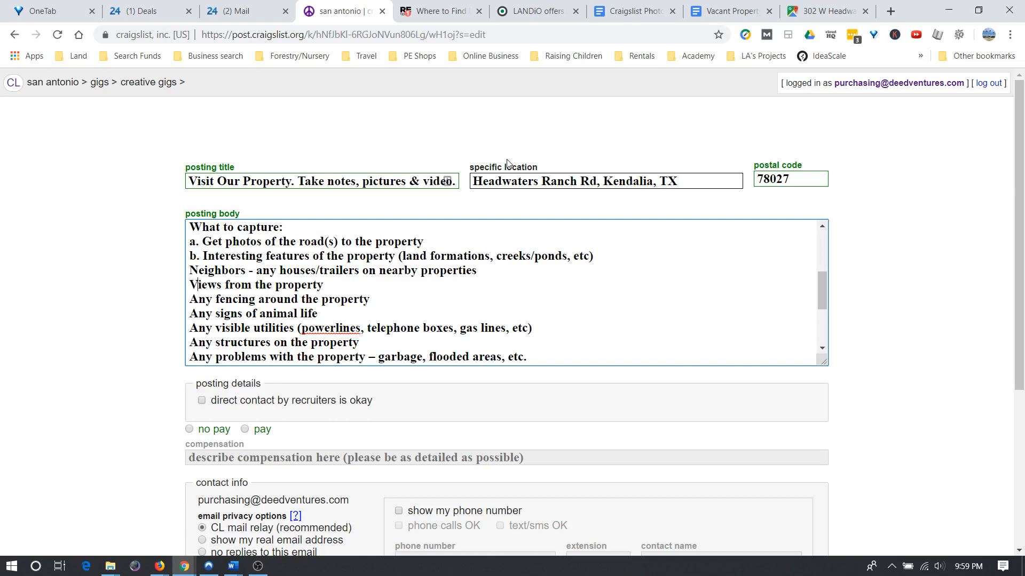
key(Up)
key(Home)
text(c.)
key(Down)
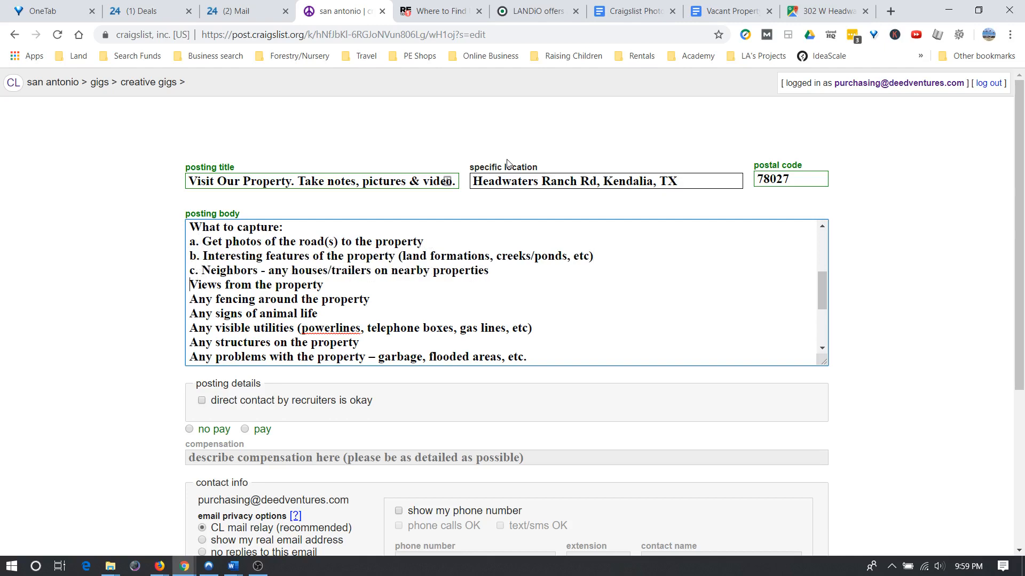
text(d. )
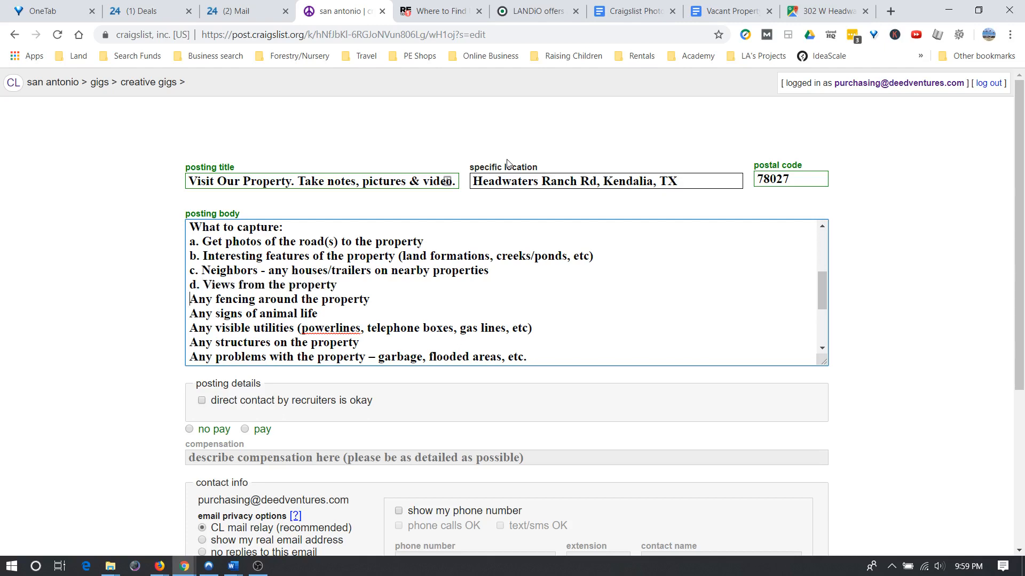
text(e. )
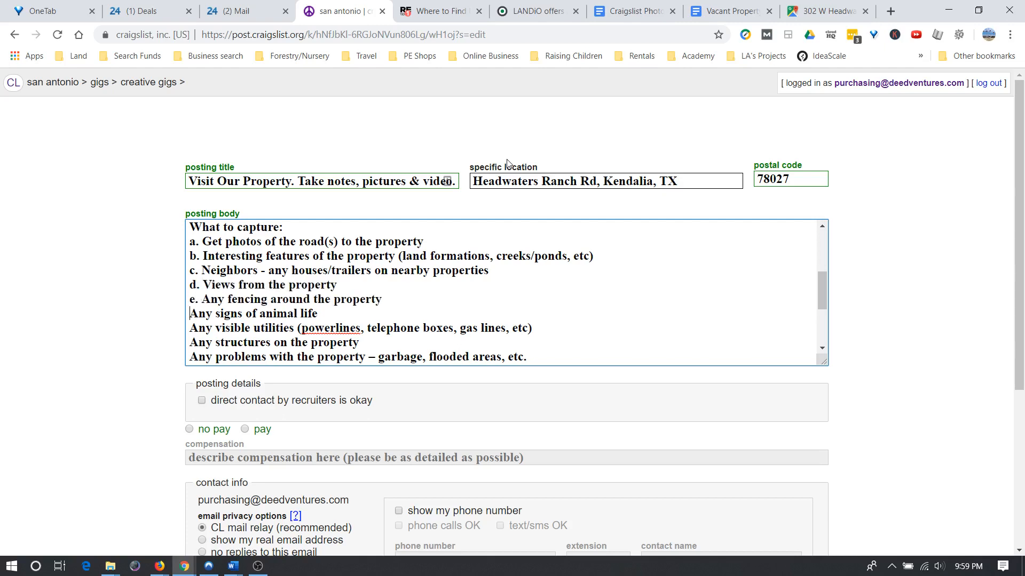
text(f. )
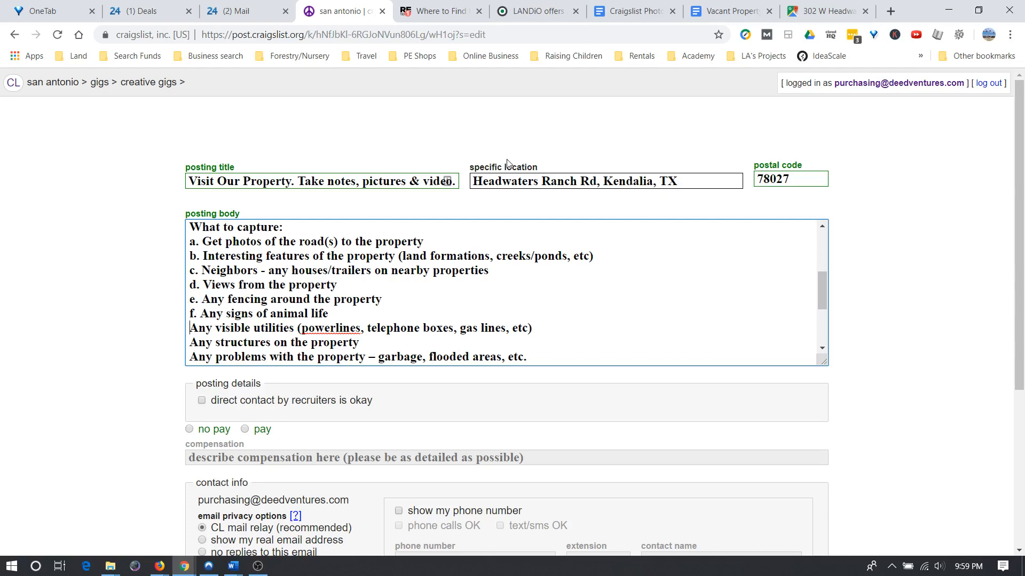
text(g.)
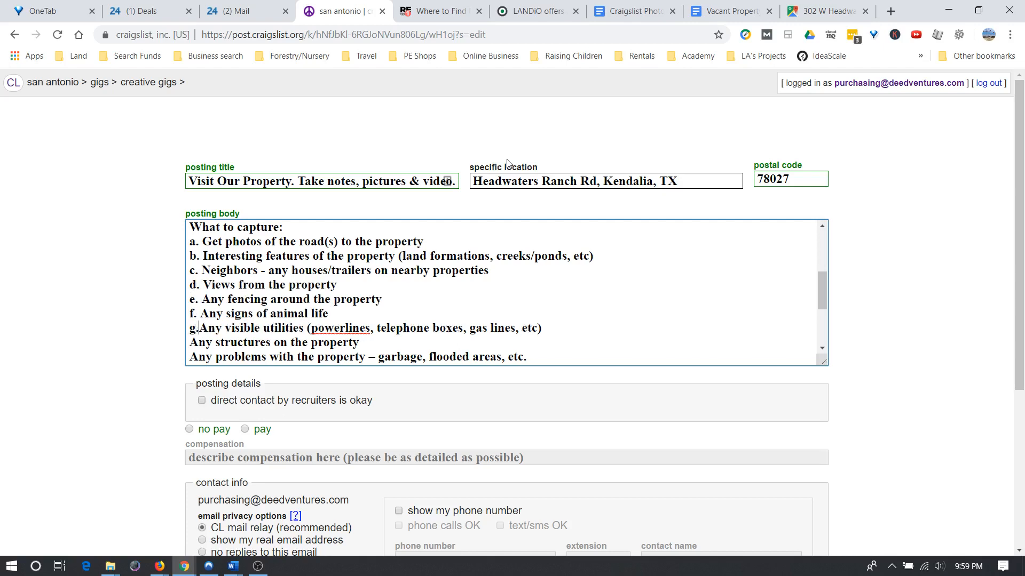
key(Down)
key(Home)
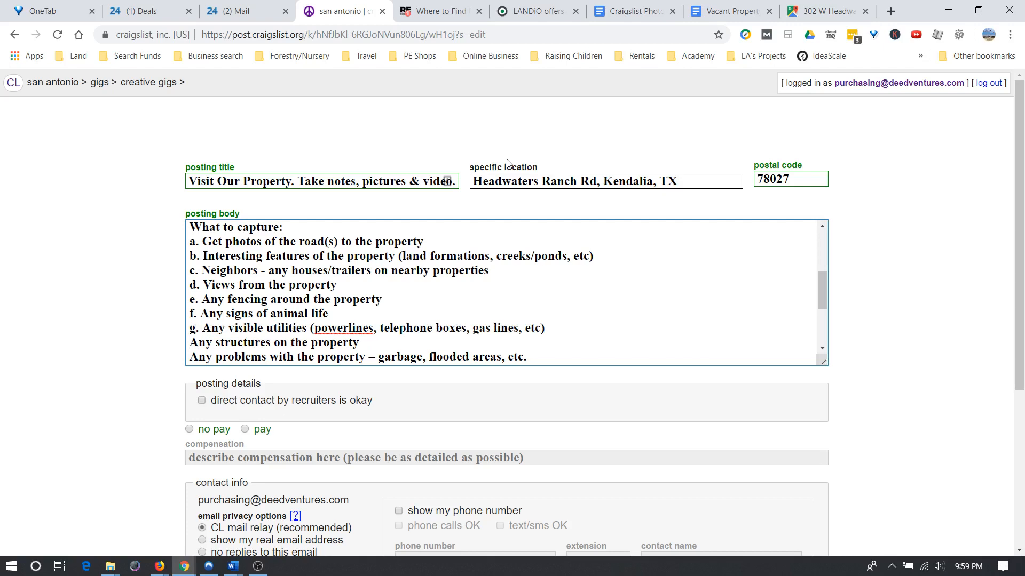
text(h.)
key(Down)
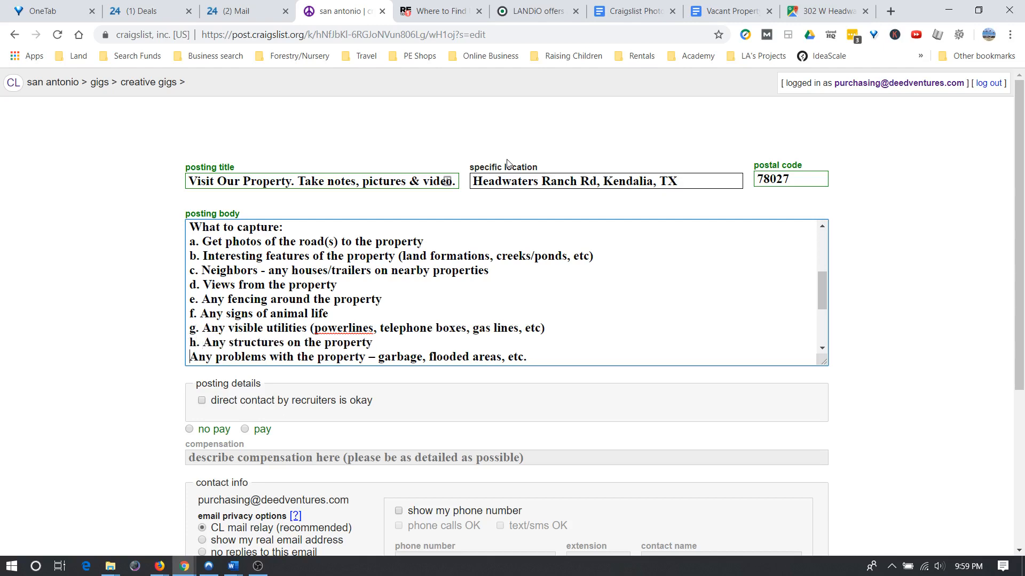
text(i.)
Add blank lines before the 'We will need', 'Our goal' and 'If interested' paragraphs, with no label on 'We will need'.
key(Down)
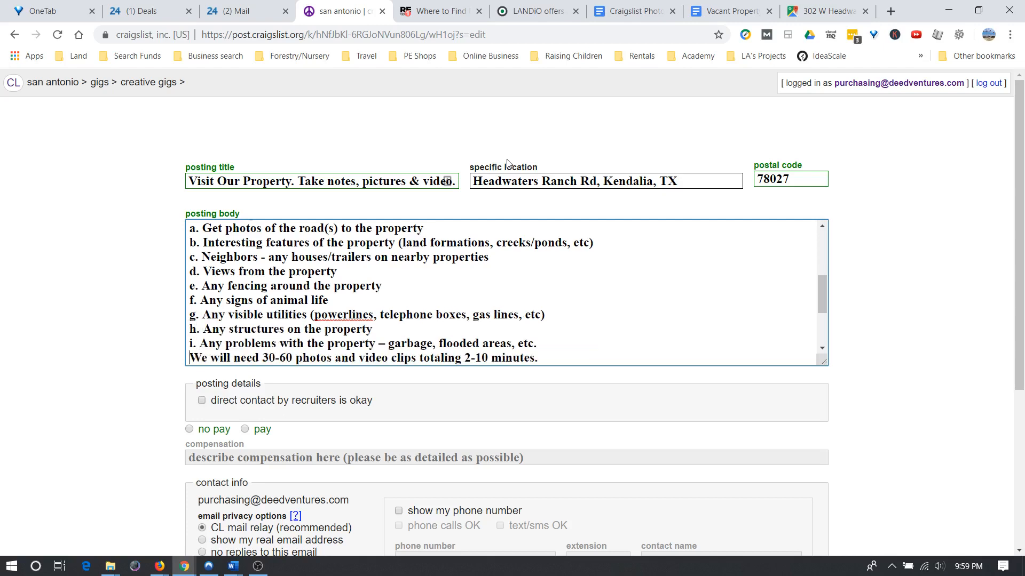
text(j)
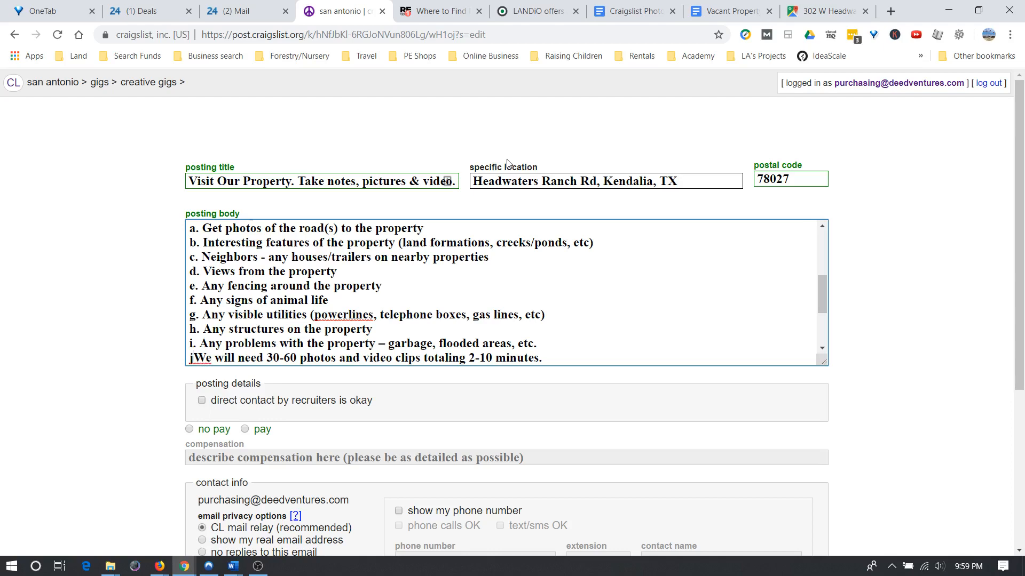
text(.)
key(Return)
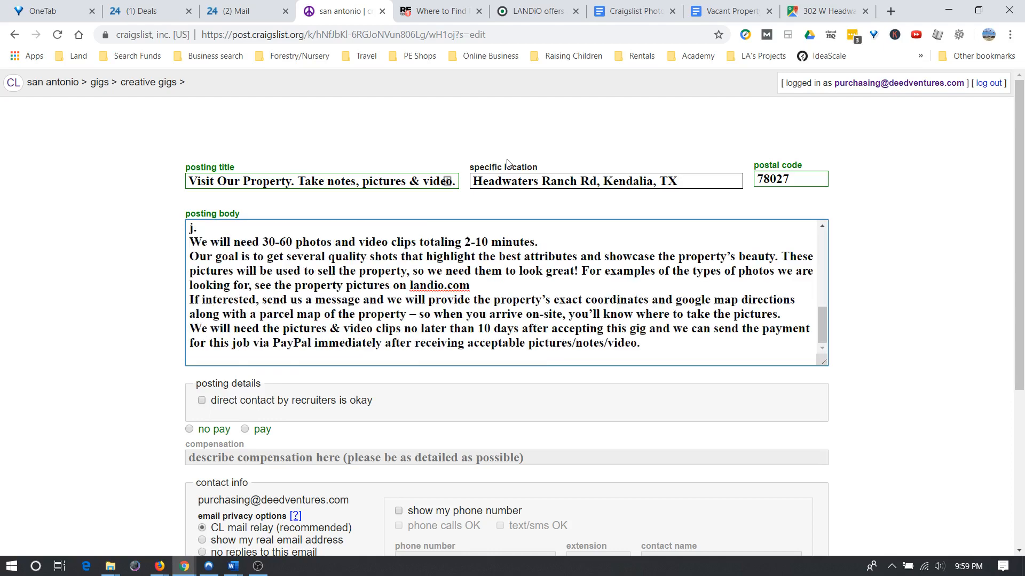
key(BackSpace)
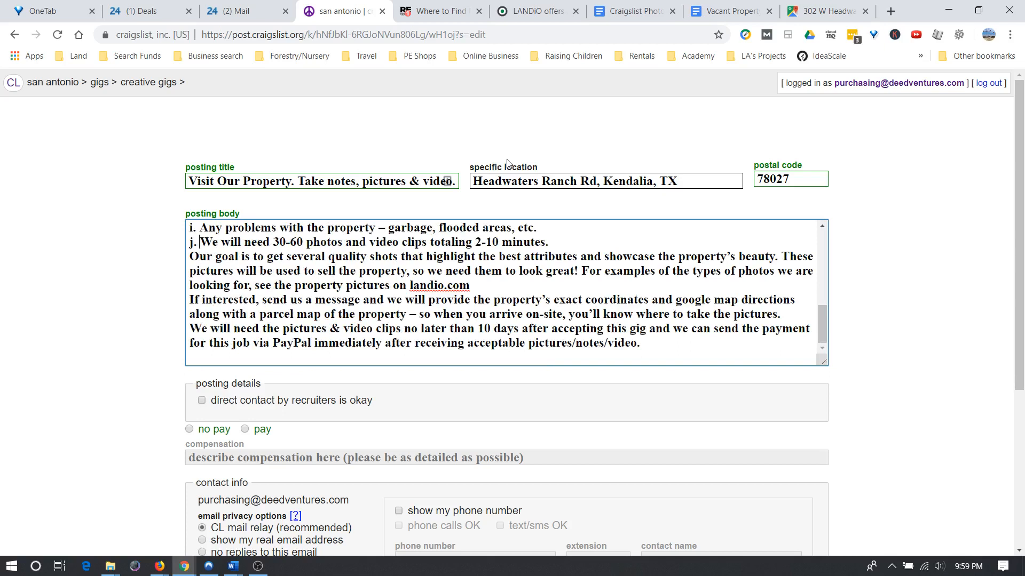
key(BackSpace)
key(BackSpace)
key(BackSpace)
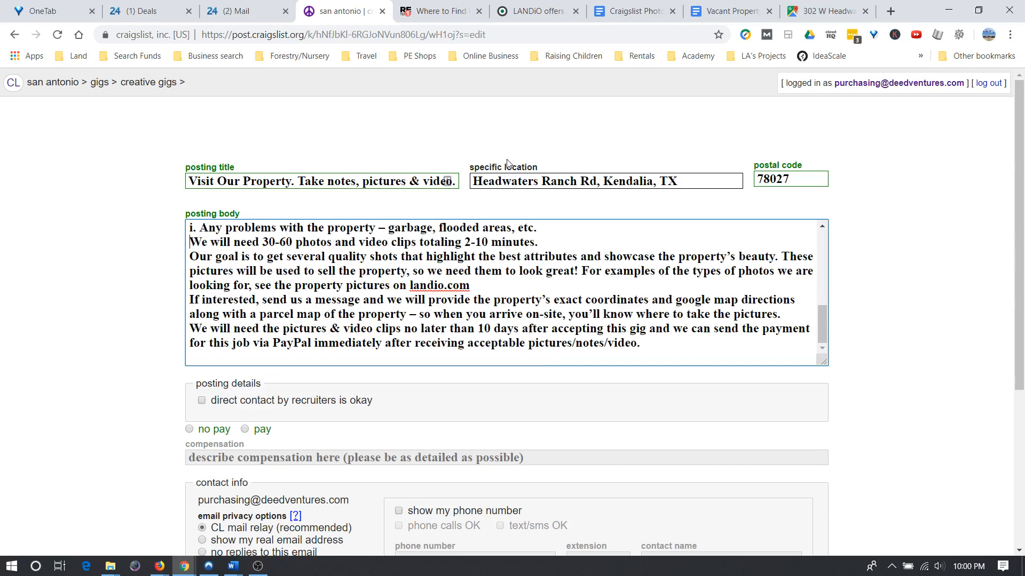
key(Return)
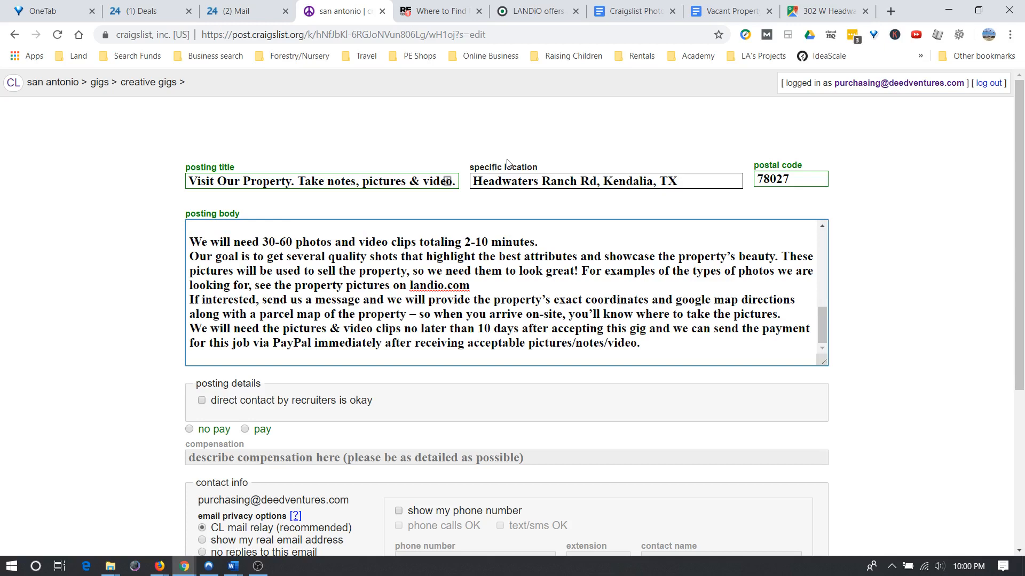
key(Return)
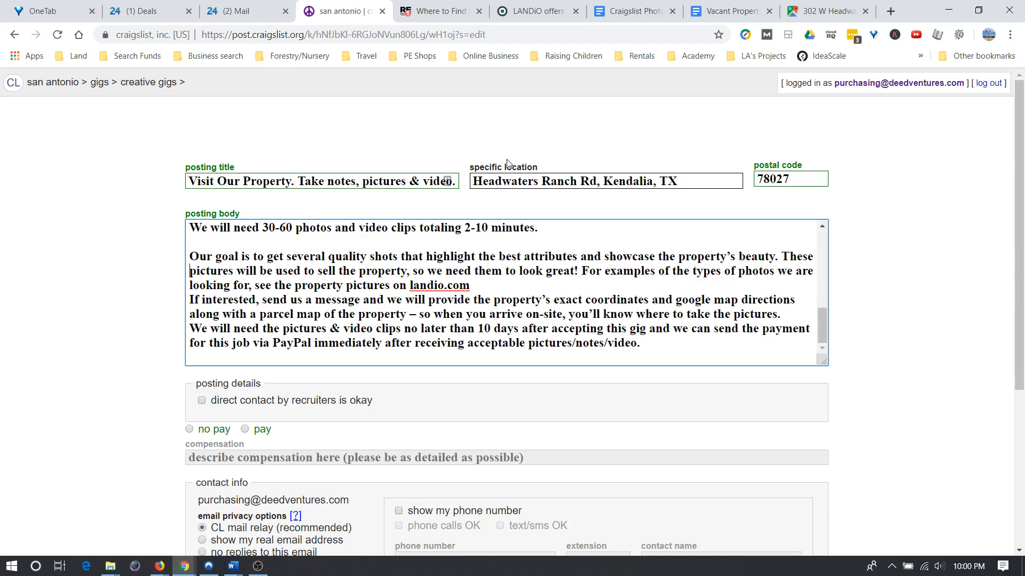
key(Return)
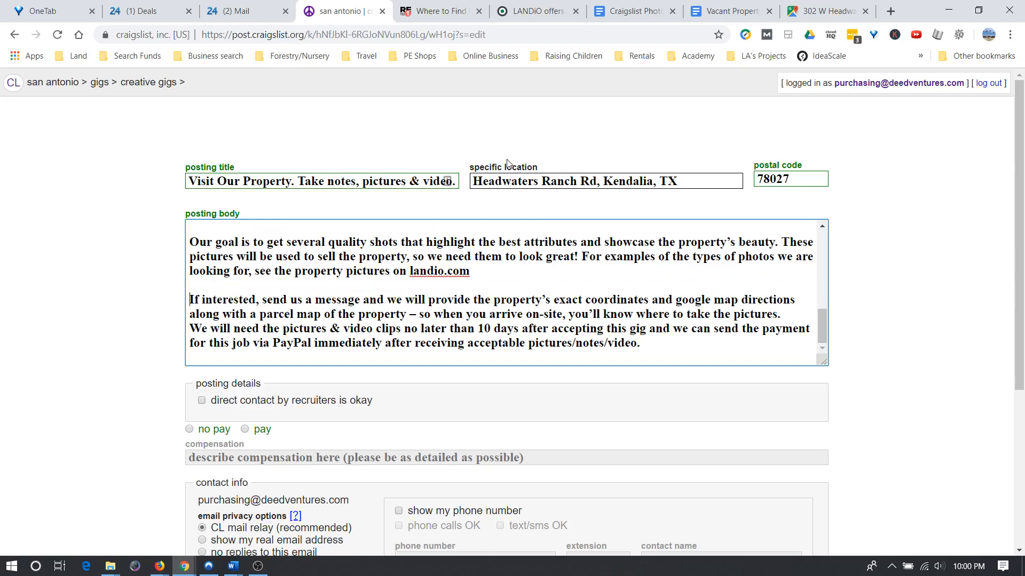
key(BackSpace)
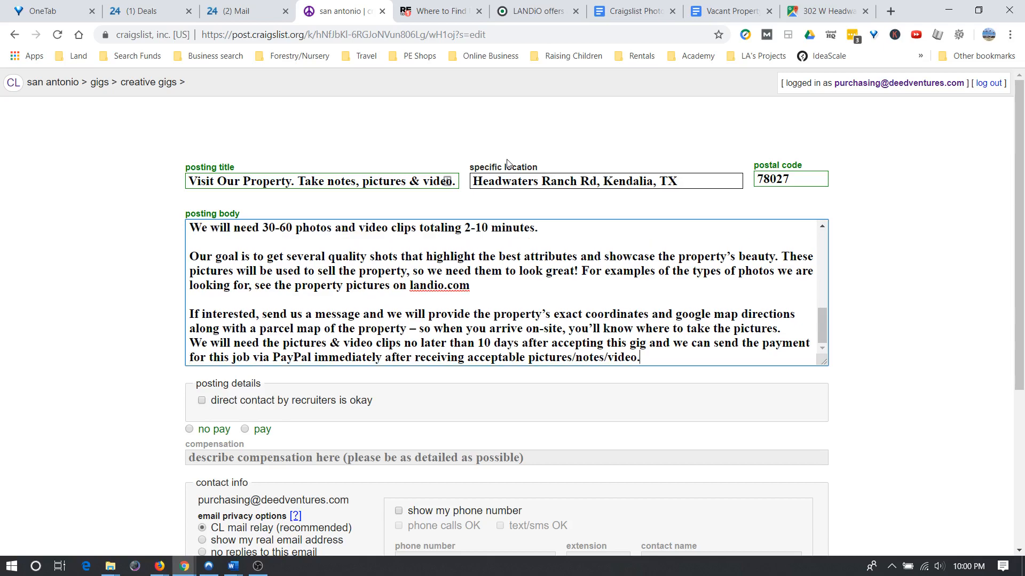
scroll(273, 276, up, 5)
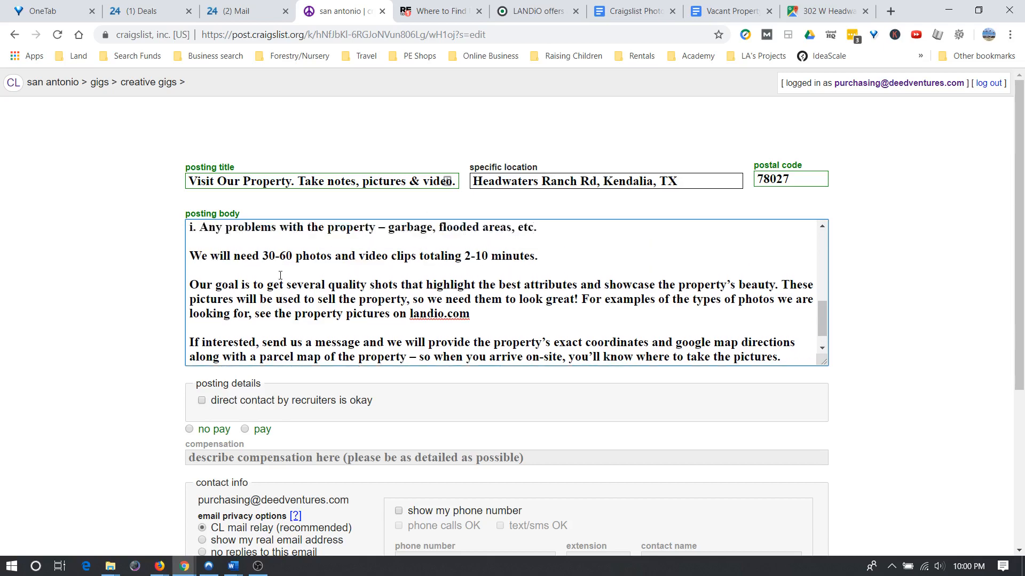
scroll(273, 276, down, 6)
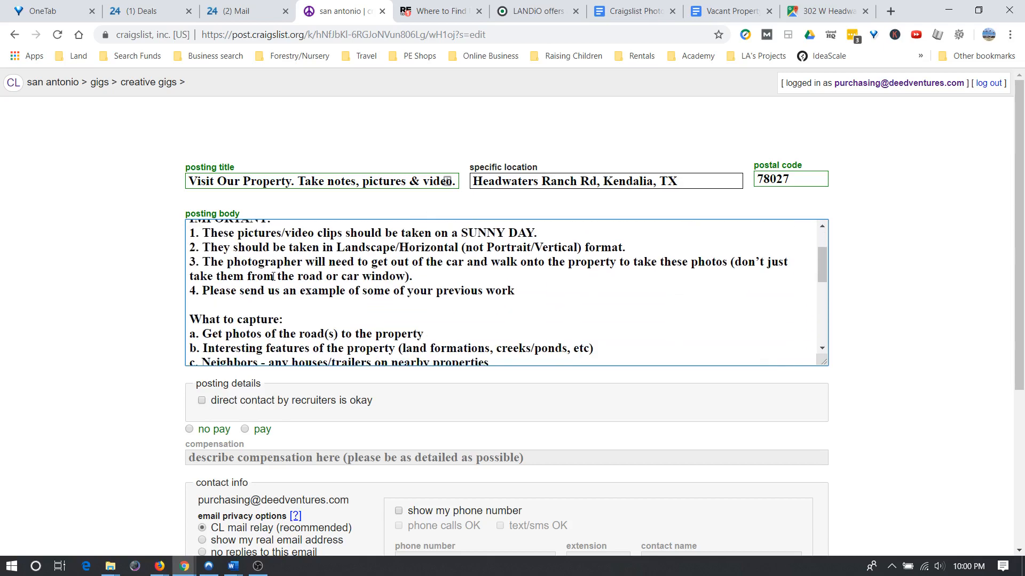
scroll(273, 276, down, 2)
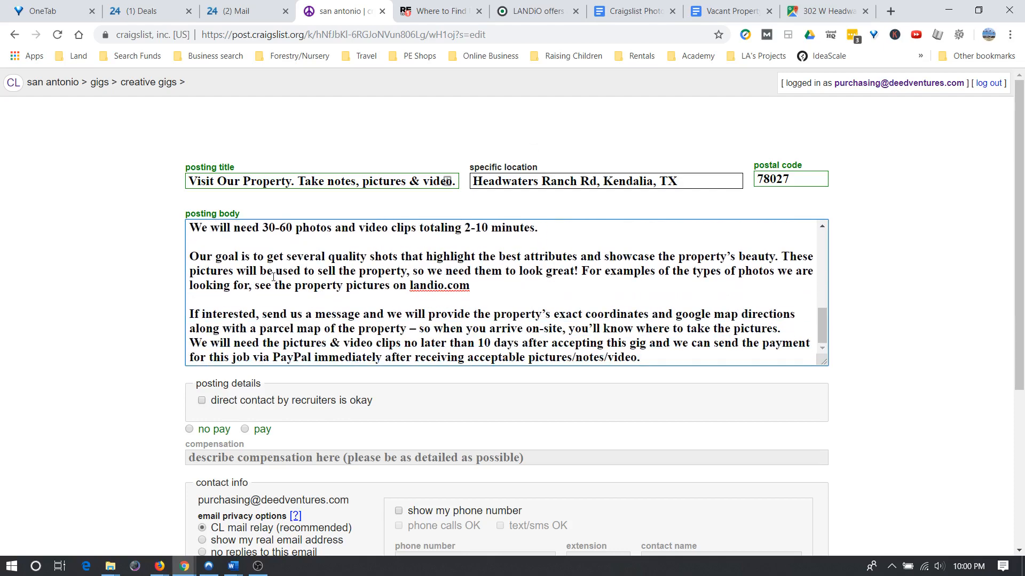
scroll(307, 293, up, 2)
scroll(307, 293, down, 1)
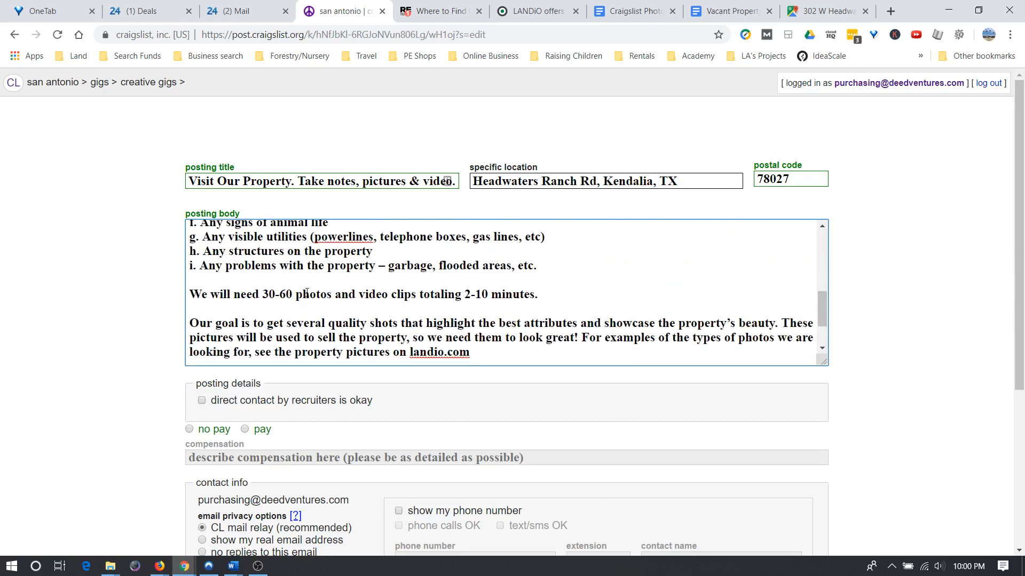
drag(207, 295, 534, 290)
click(328, 295)
scroll(329, 308, up, 5)
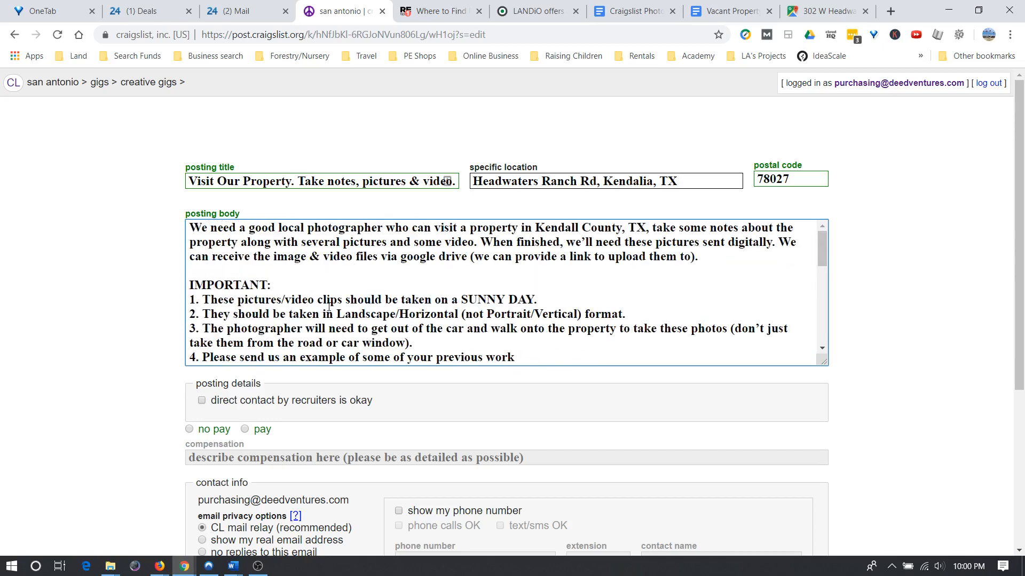
scroll(320, 310, down, 6)
scroll(315, 310, up, 3)
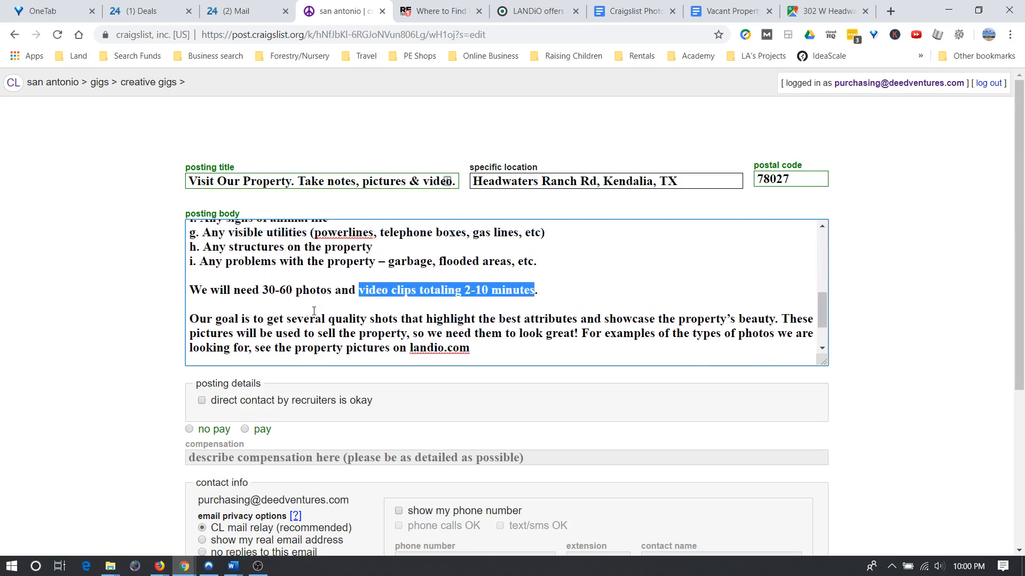
drag(203, 263, 412, 323)
click(412, 323)
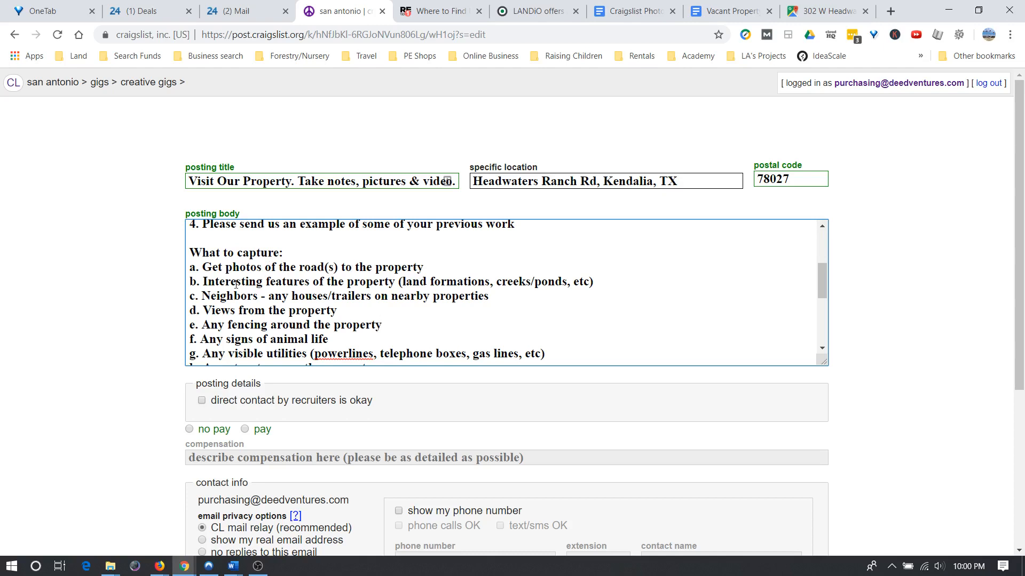
drag(236, 285, 550, 283)
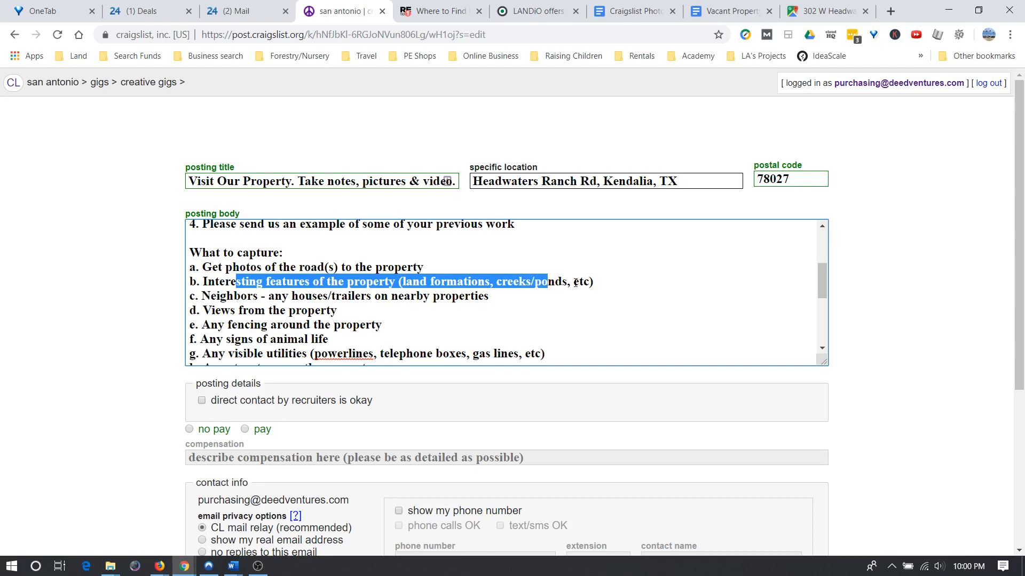
click(236, 297)
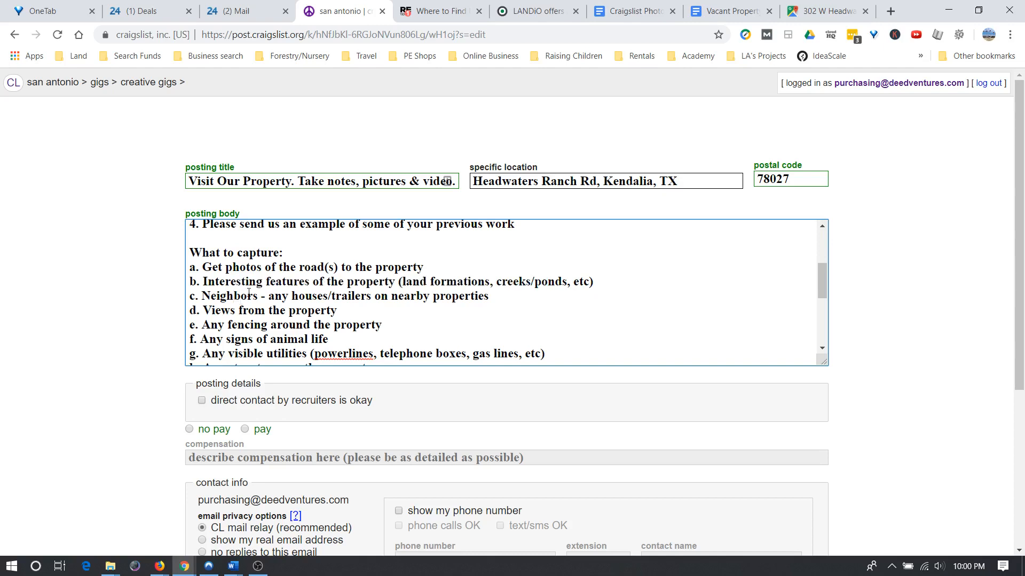
scroll(413, 224, down, 2)
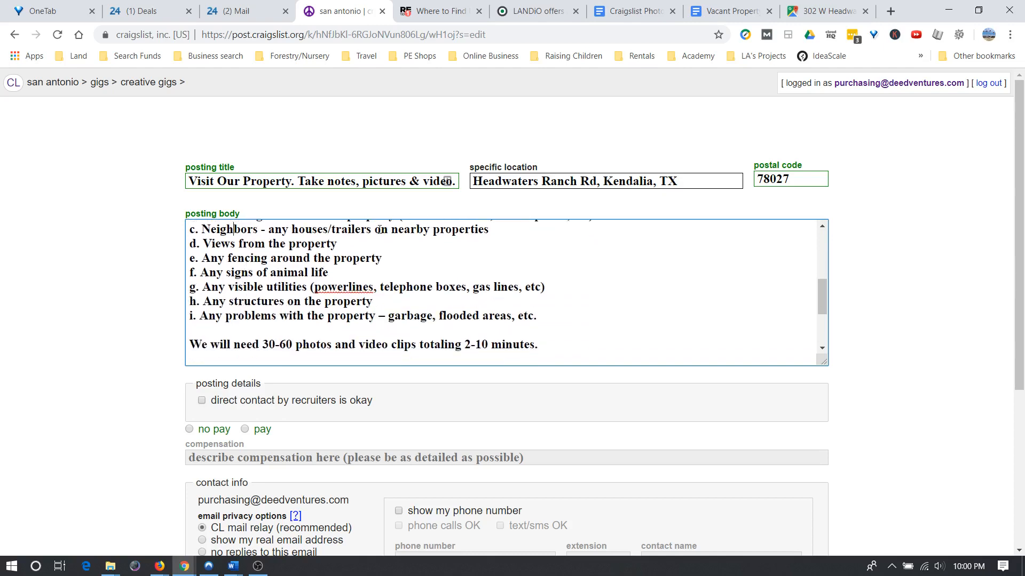
click(371, 229)
text(/junk)
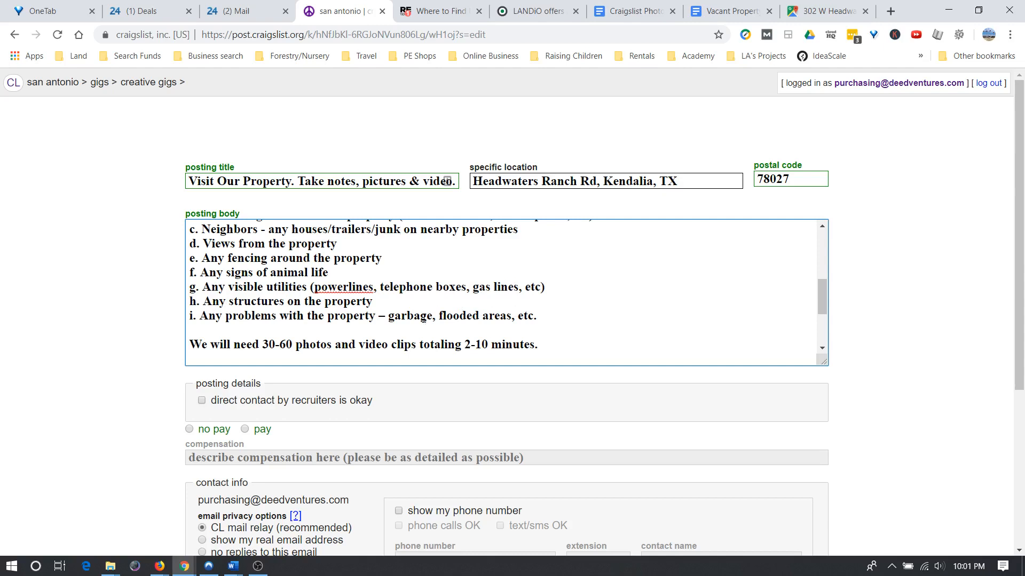
scroll(242, 313, down, 1)
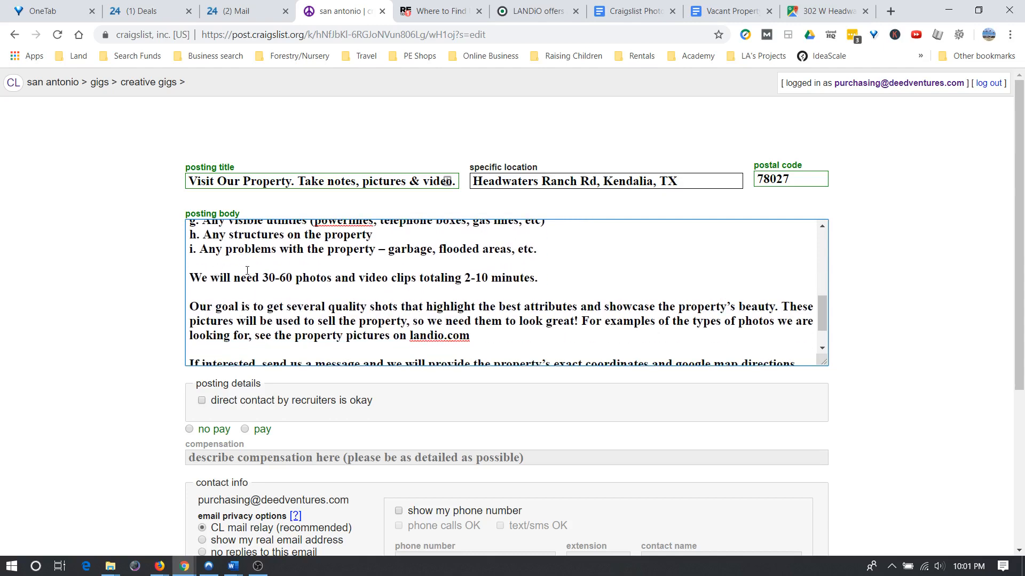
scroll(257, 299, down, 1)
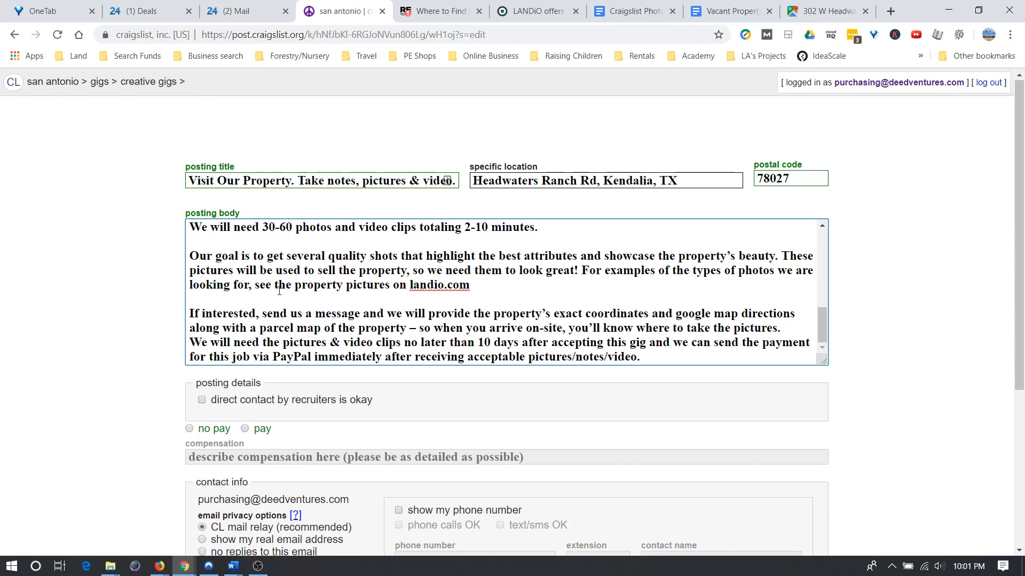
scroll(245, 201, down, 2)
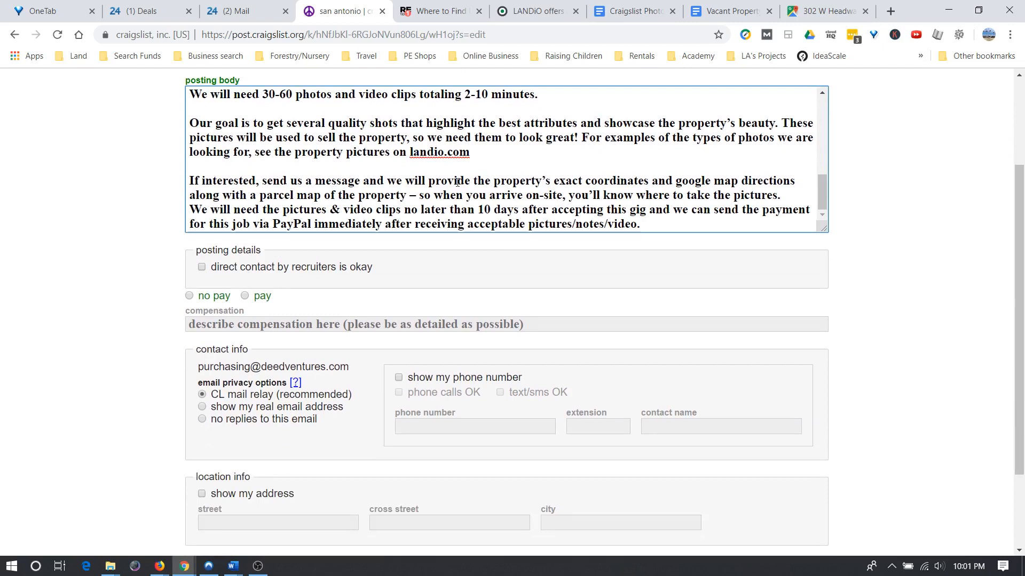
drag(457, 181, 602, 172)
drag(639, 181, 406, 196)
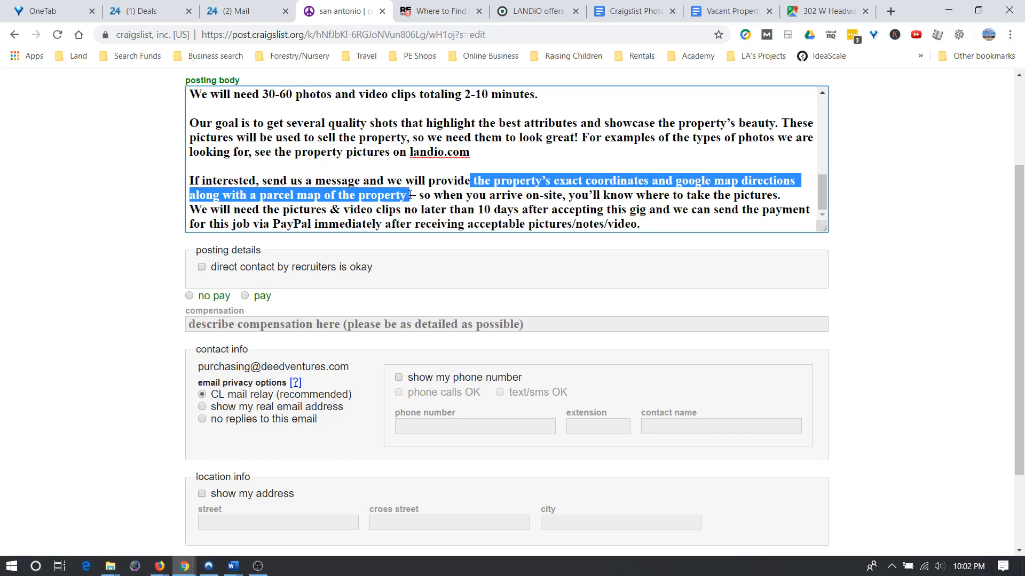
drag(411, 196, 684, 218)
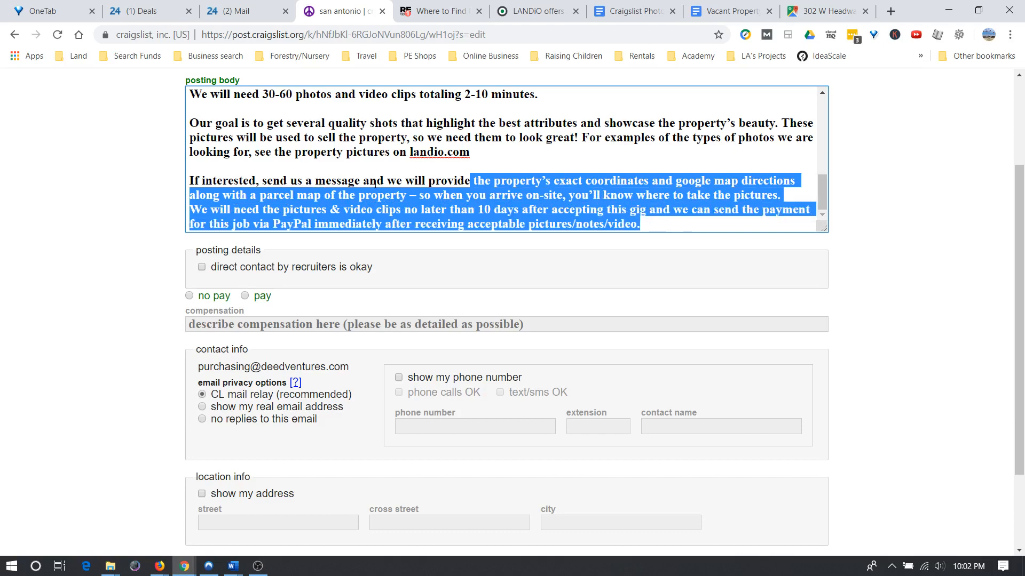
click(303, 163)
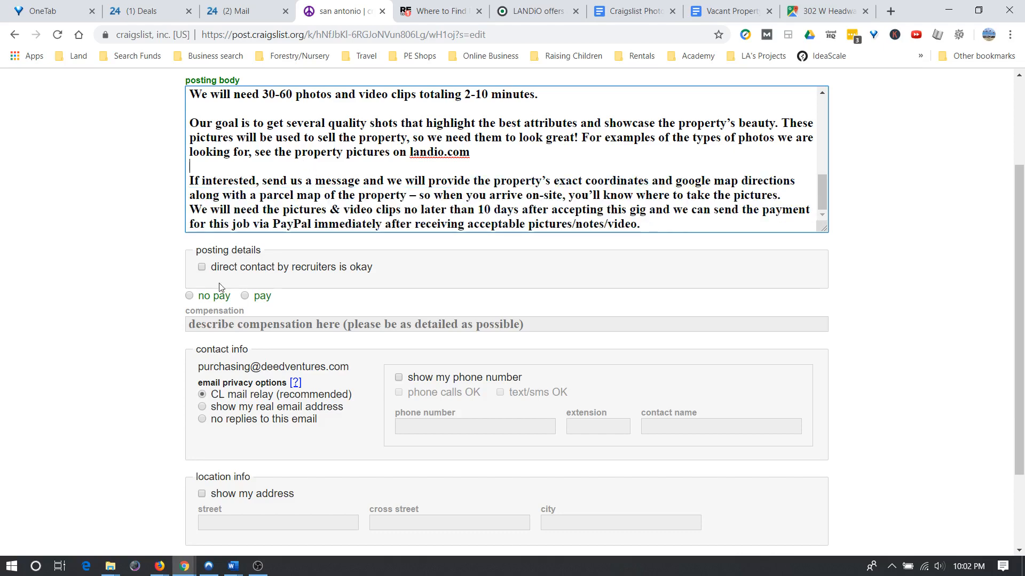
Mark the gig as paid and paste '$150 + additional $100 for HD drone footage' as compensation.
click(245, 296)
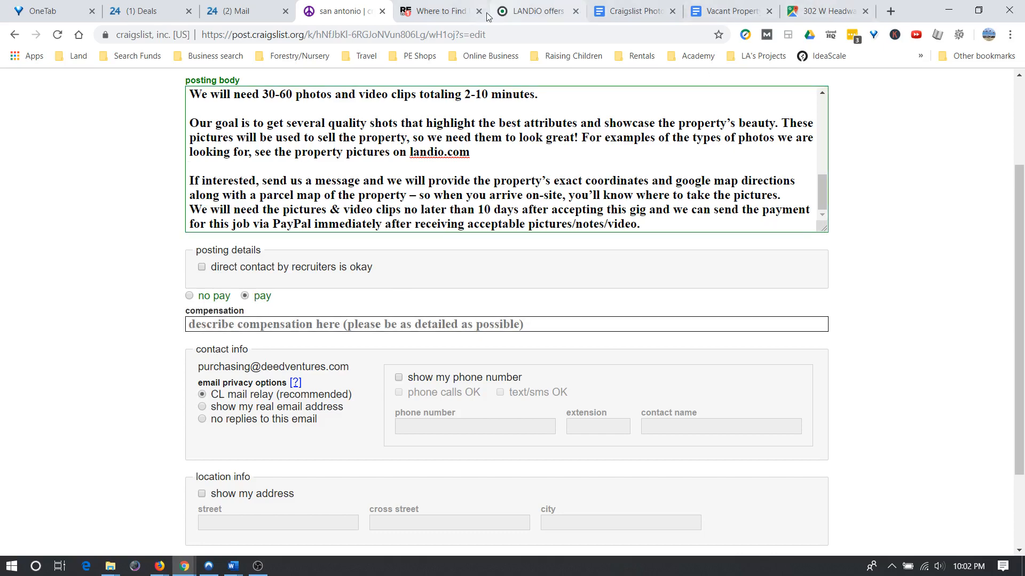
click(640, 13)
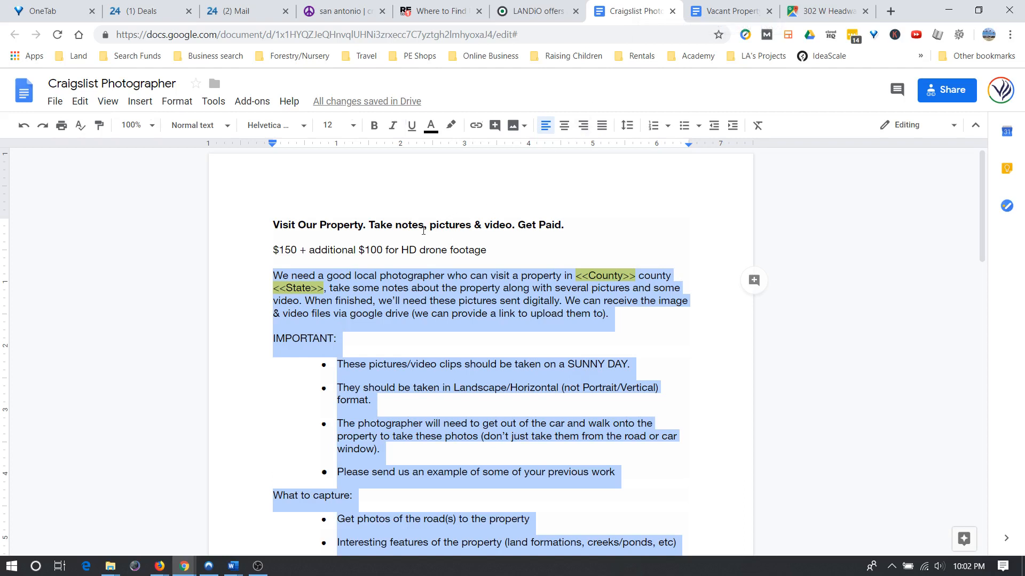
drag(274, 247, 489, 247)
key(ctrl+c)
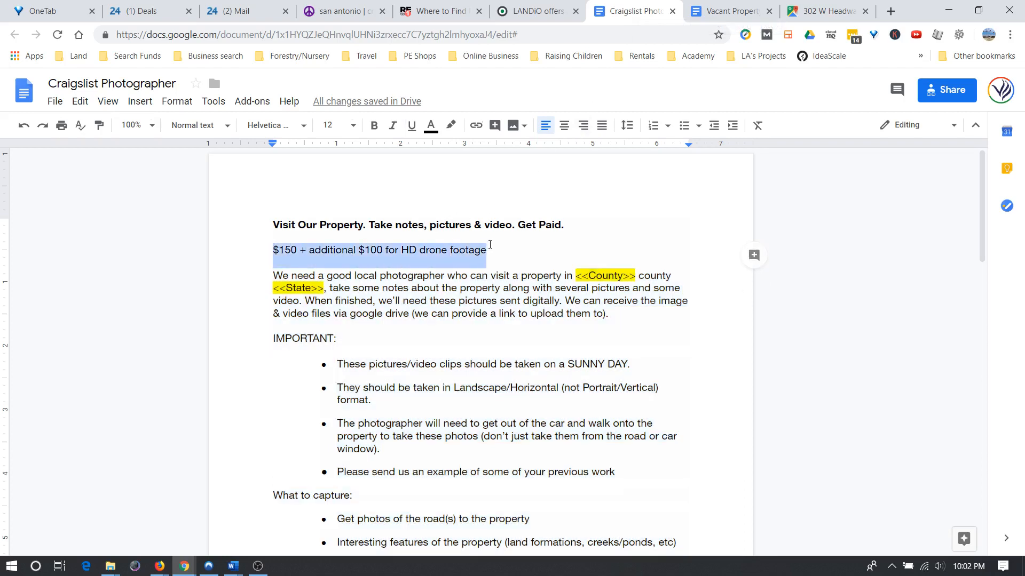
click(374, 126)
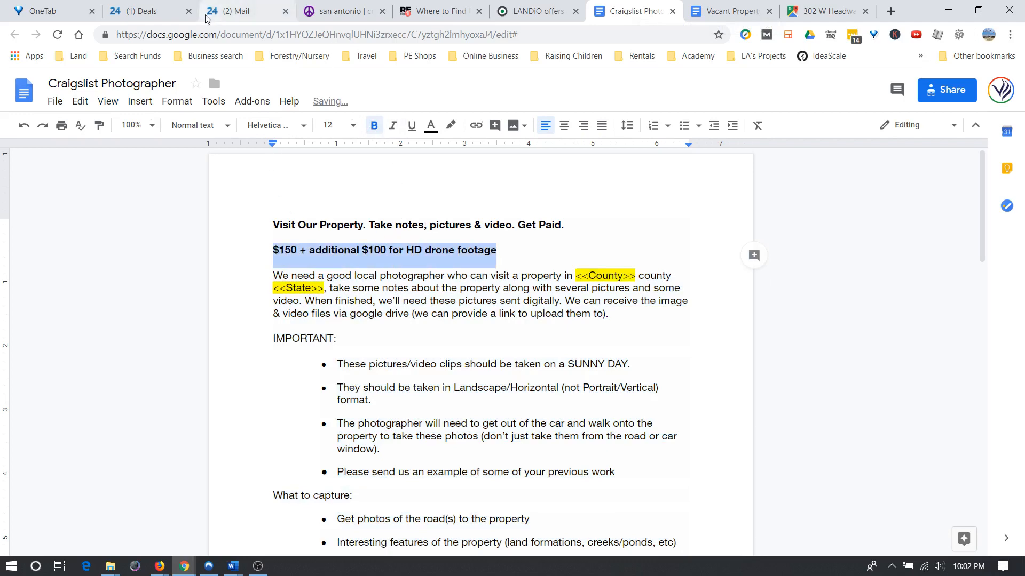
click(335, 12)
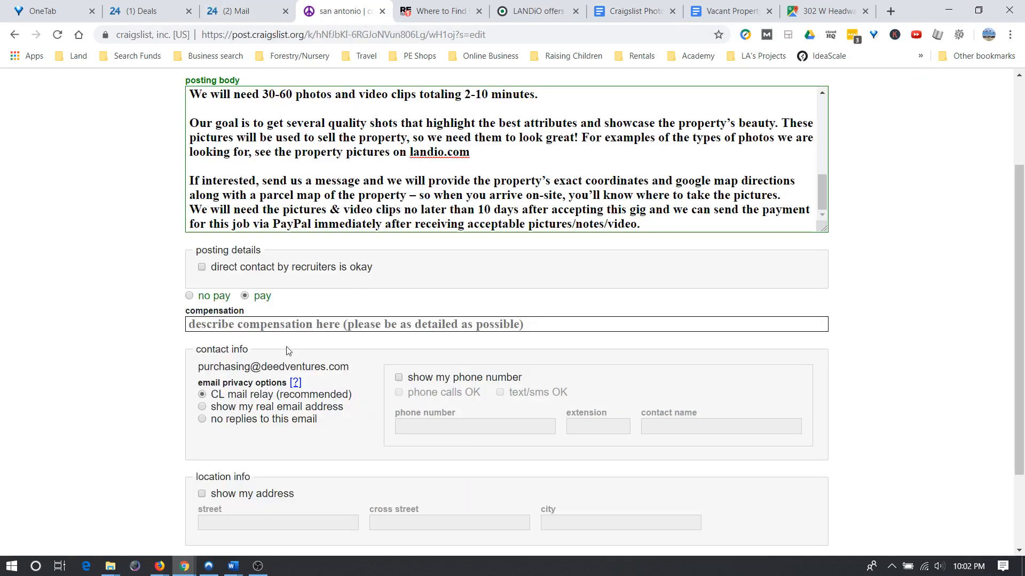
click(223, 326)
key(ctrl+v)
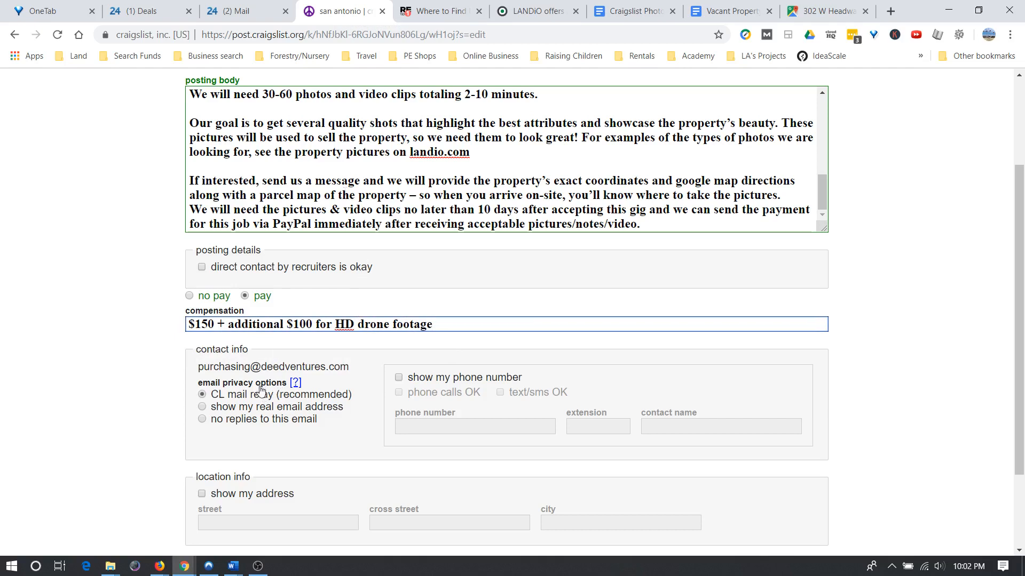
scroll(261, 396, down, 2)
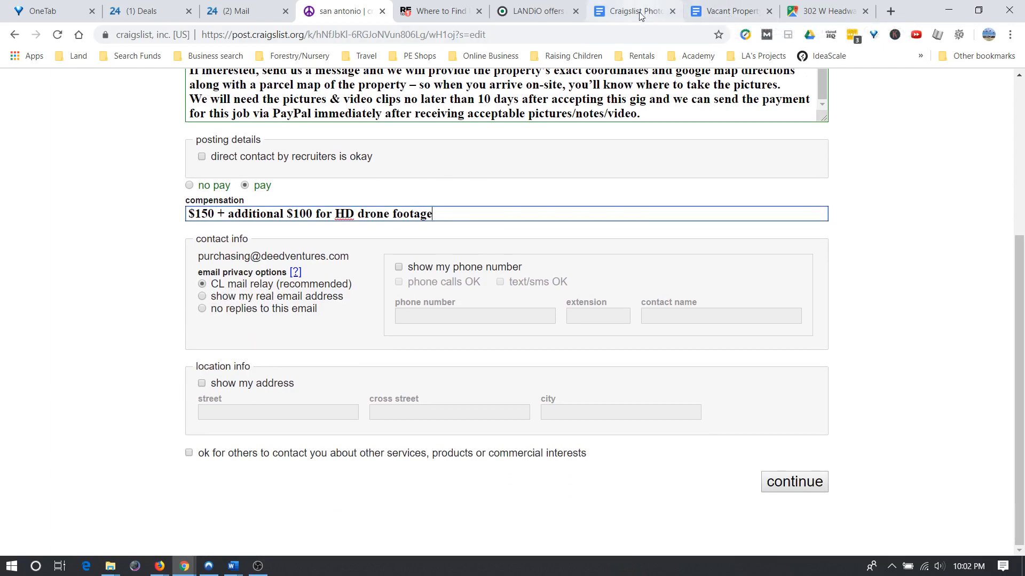
Paste the pay line as its own opening paragraph of the posting body.
scroll(314, 203, up, 5)
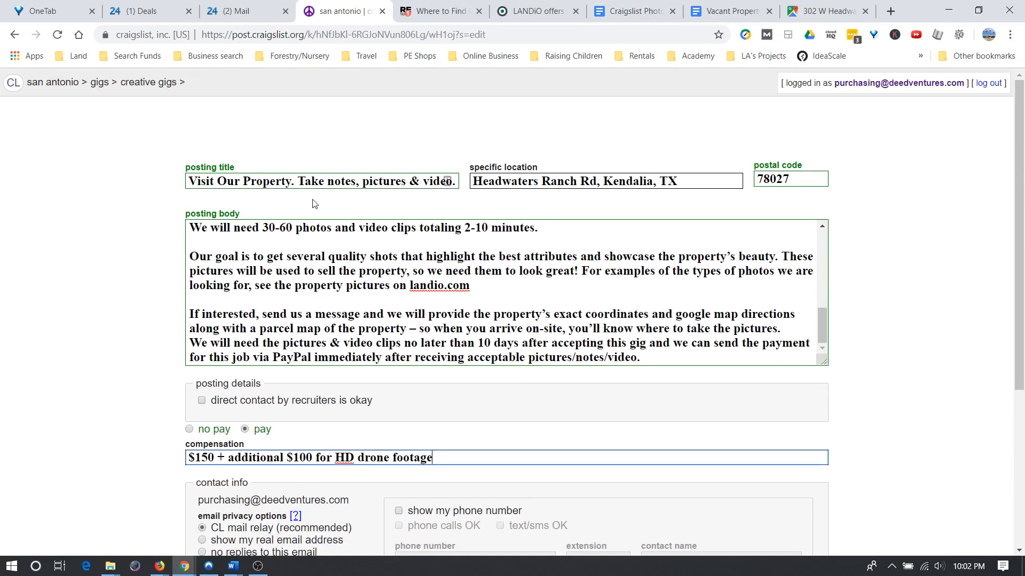
scroll(302, 249, up, 6)
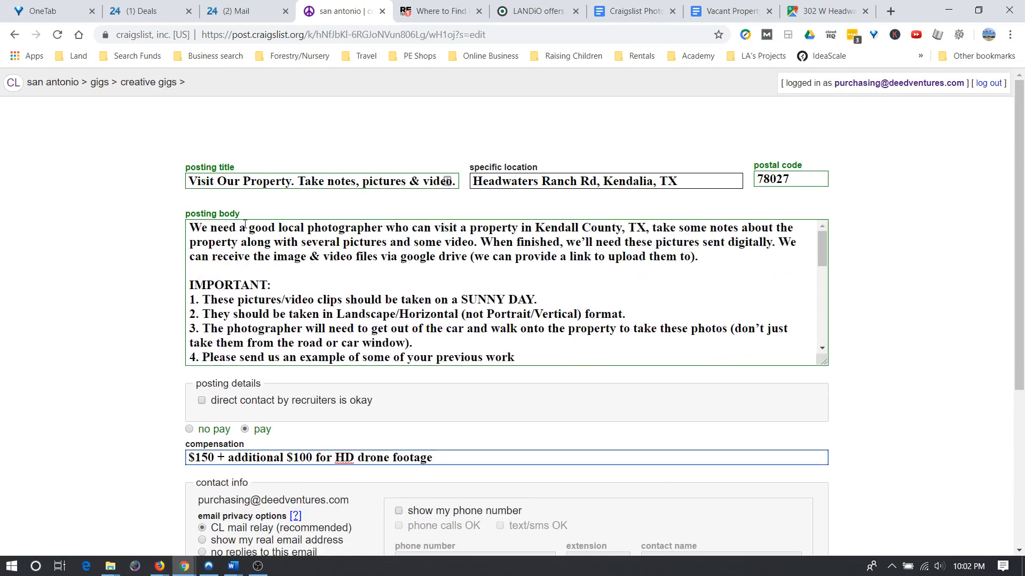
click(193, 228)
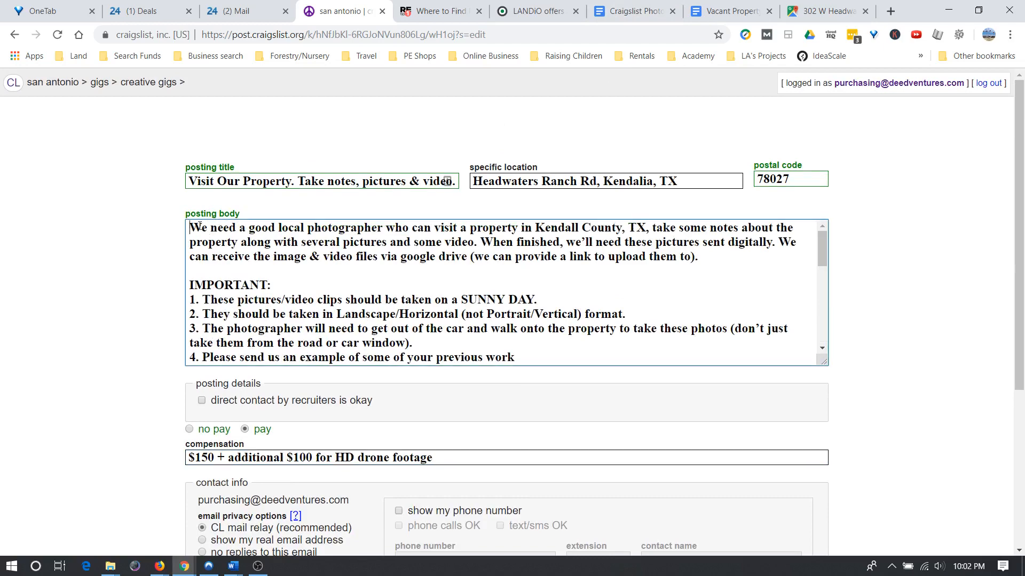
text($150 + additional $100 for HD drone footage)
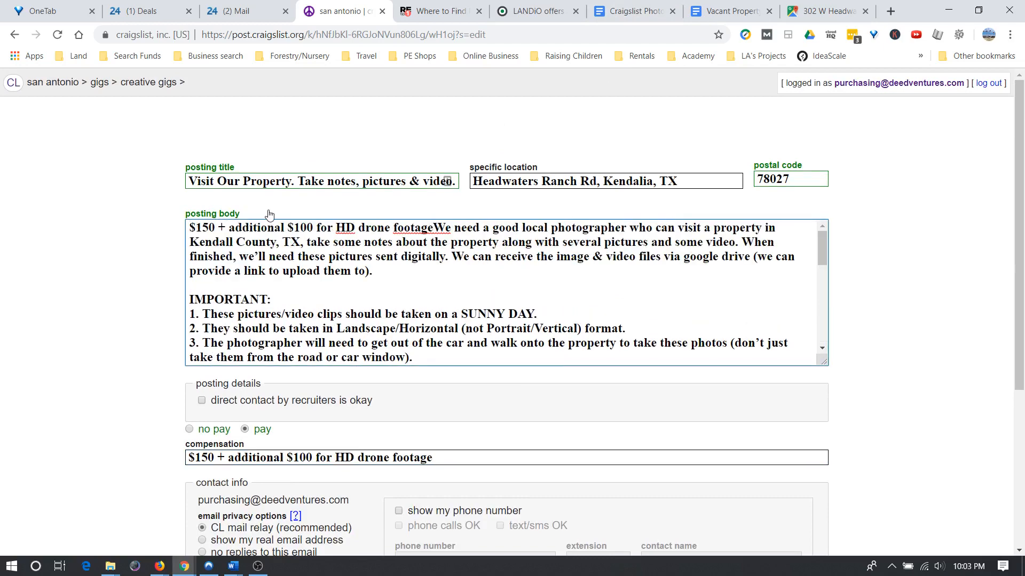
key(Return)
key(Return)
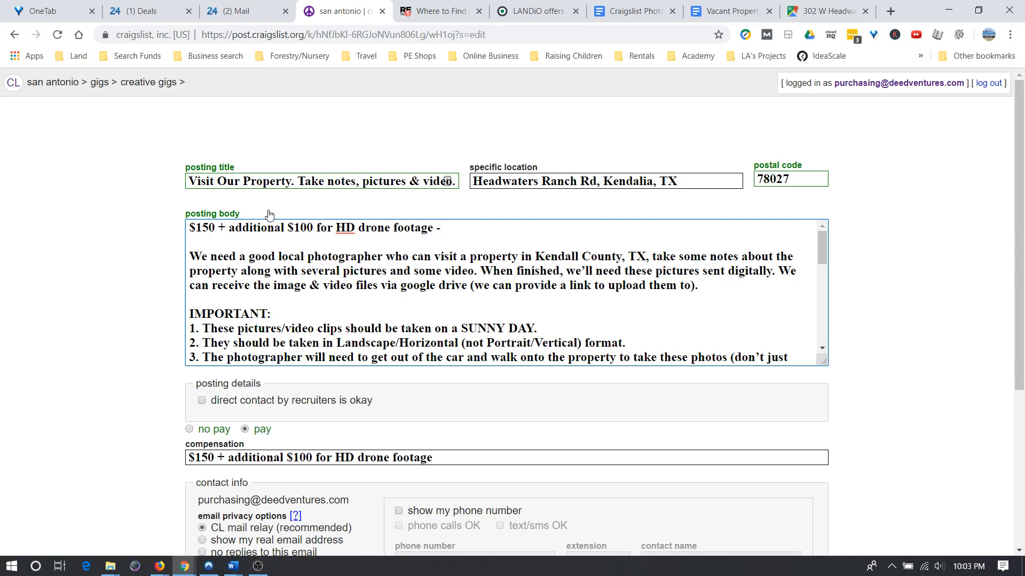
Add 'We would like a photogographer, but would prefer to have drone footage too' and select the opening paragraph.
text(We would like a photog)
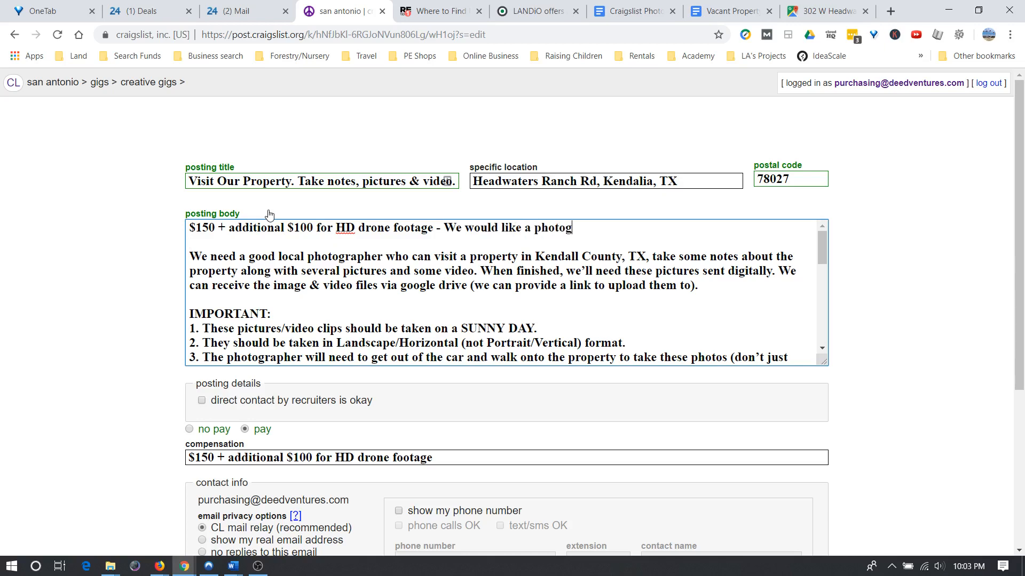
text(ographer, but would really)
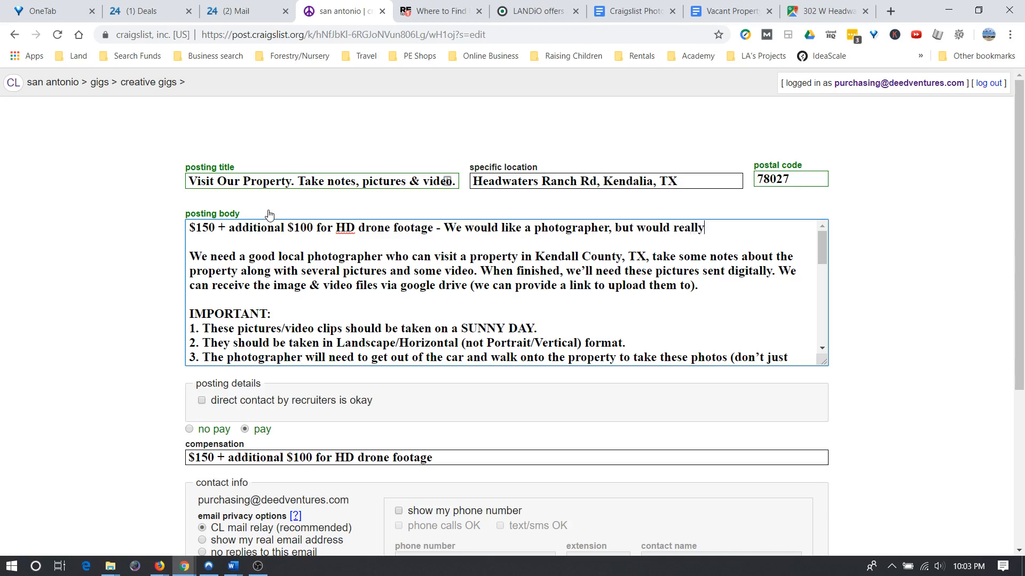
text( love drone footage too!)
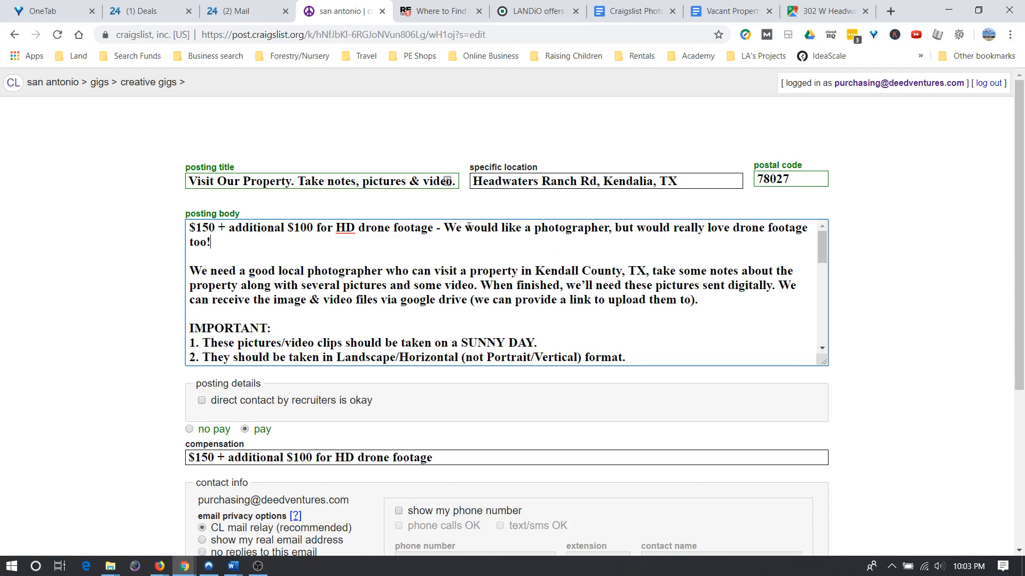
drag(446, 227, 482, 227)
click(630, 227)
drag(675, 228, 730, 228)
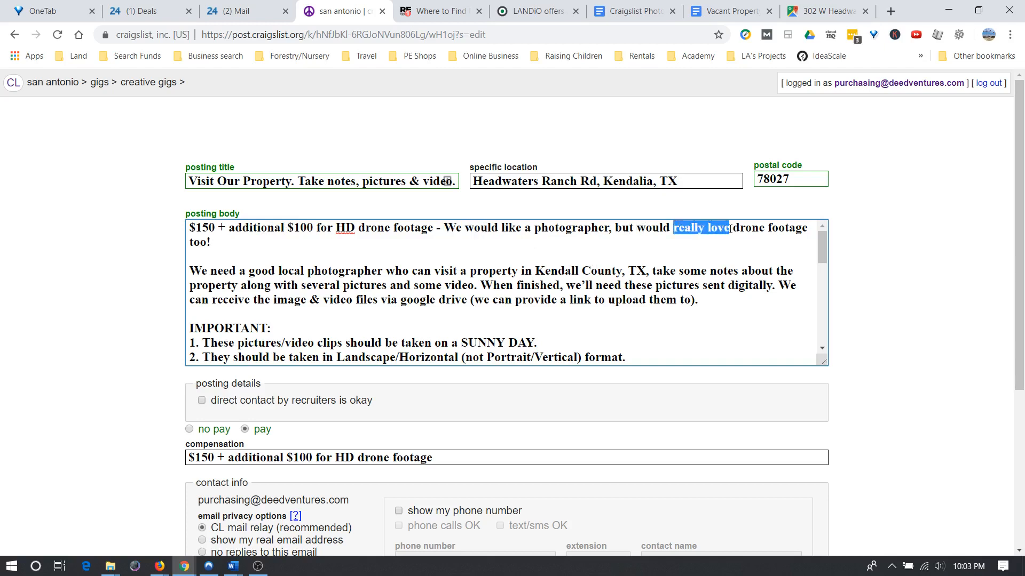
text(prefer to h)
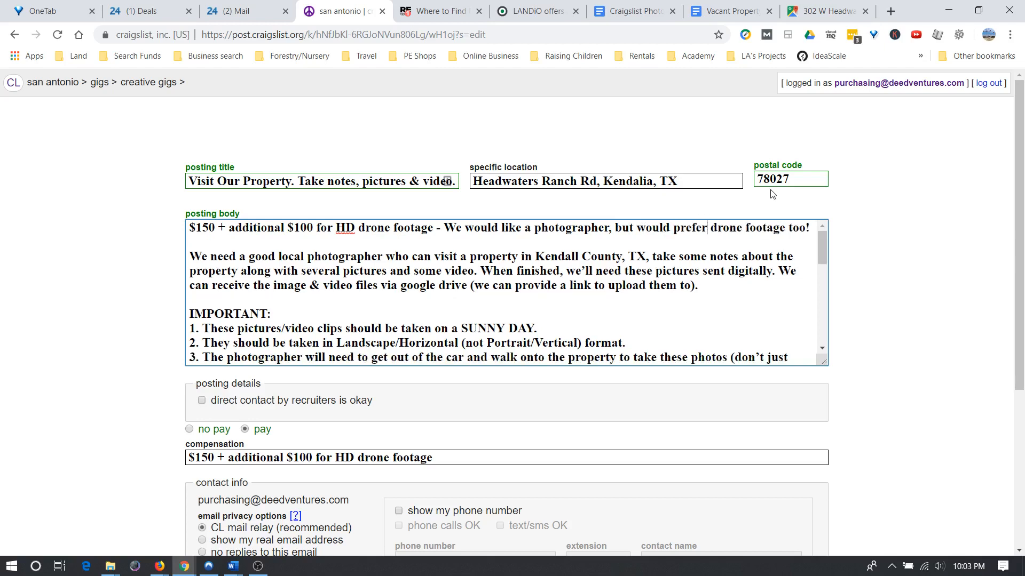
text(ave)
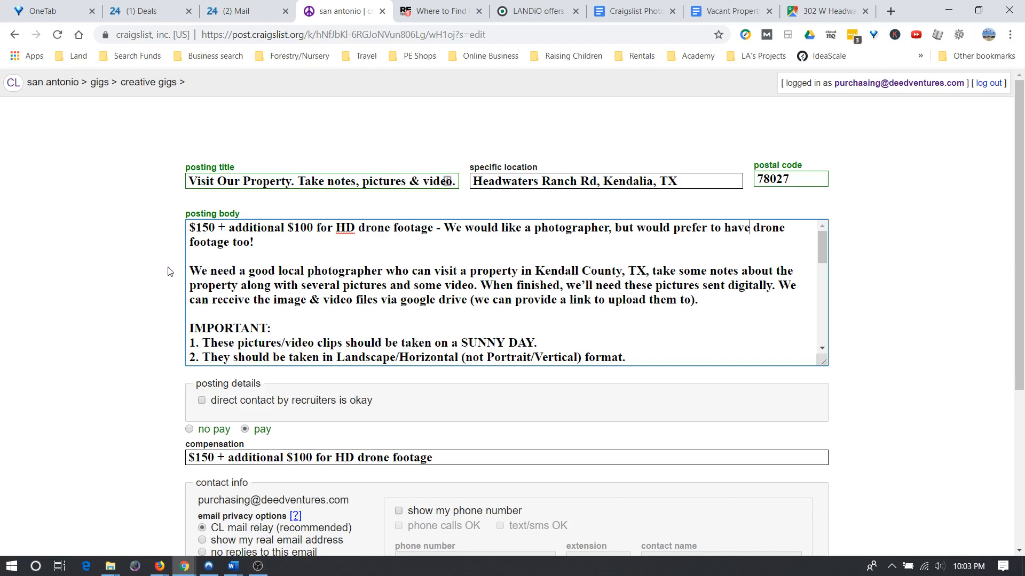
scroll(176, 275, down, 3)
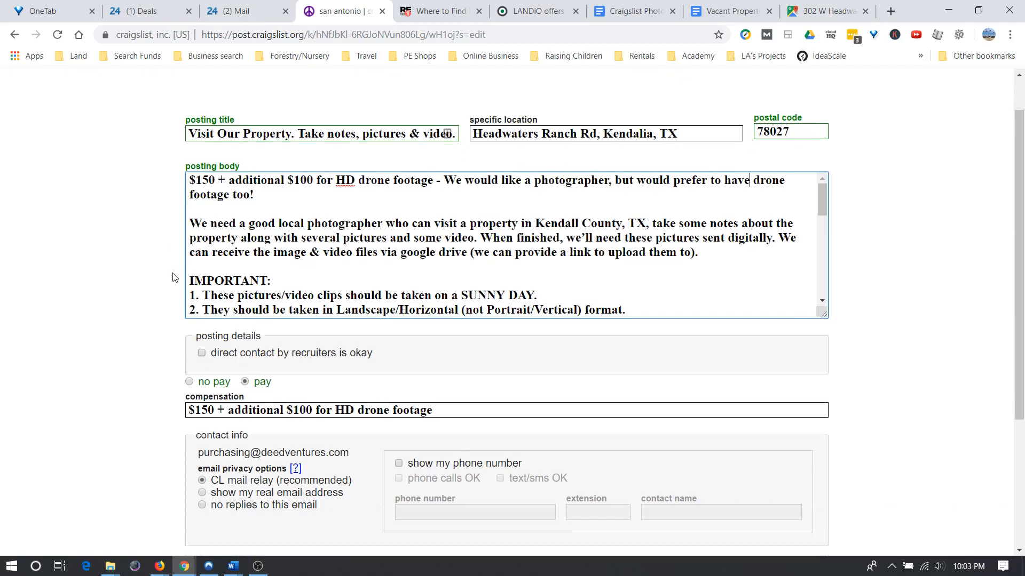
scroll(267, 280, up, 1)
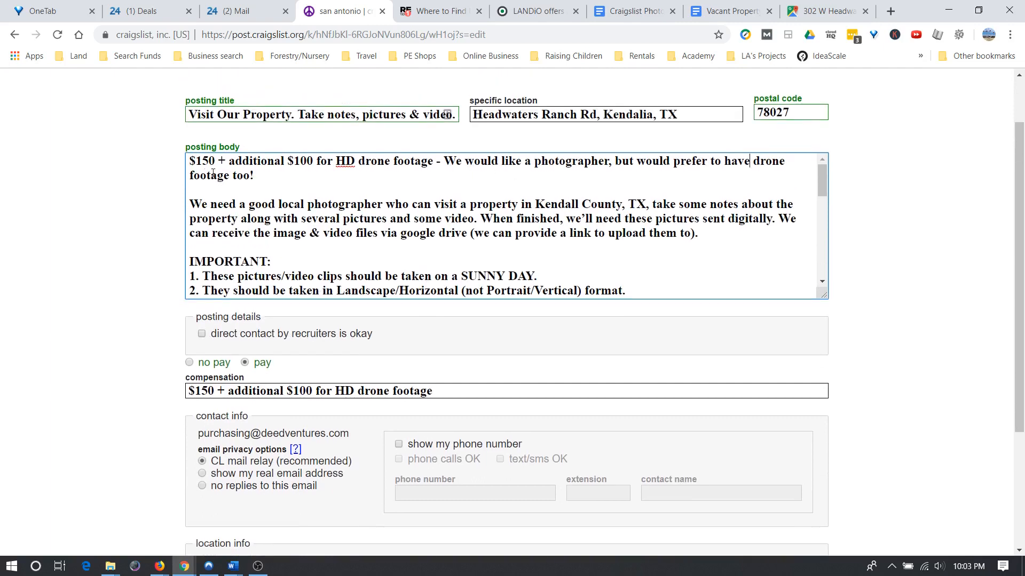
drag(192, 160, 260, 173)
key(ctrl+c)
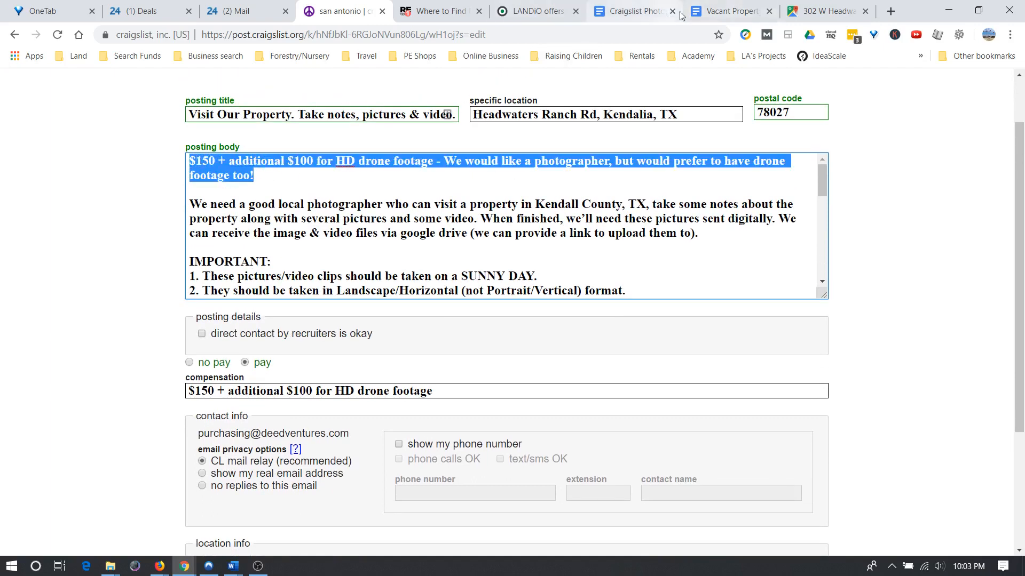
Paste the updated pay paragraph into the doc without formatting and remove its bold.
click(635, 10)
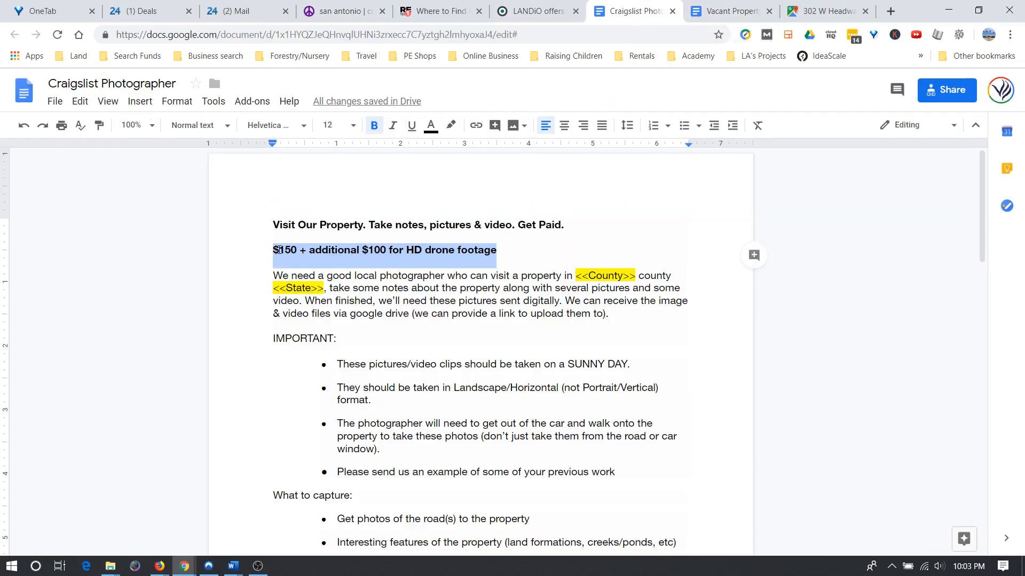
right_click(278, 250)
click(338, 269)
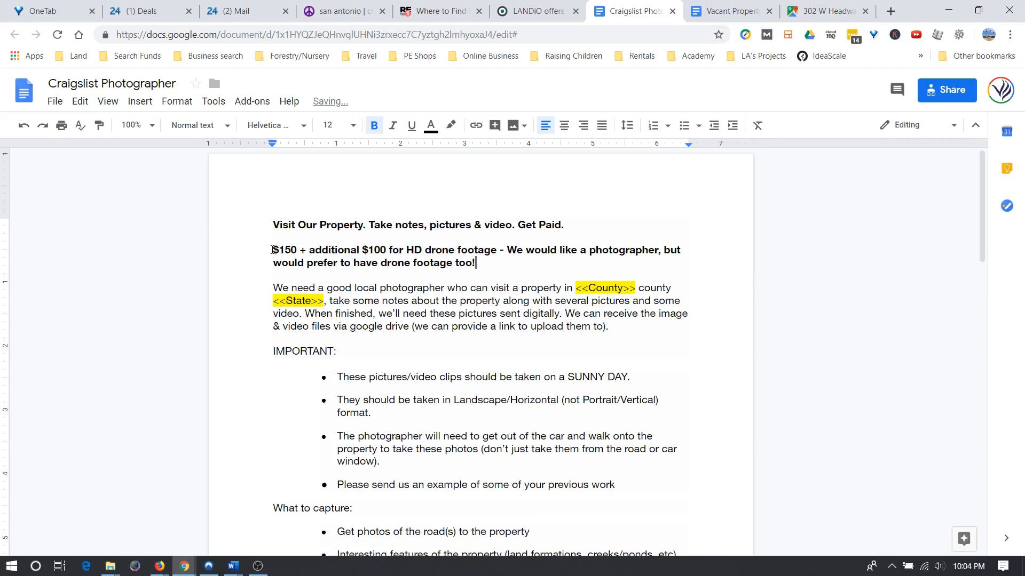
drag(273, 251, 489, 260)
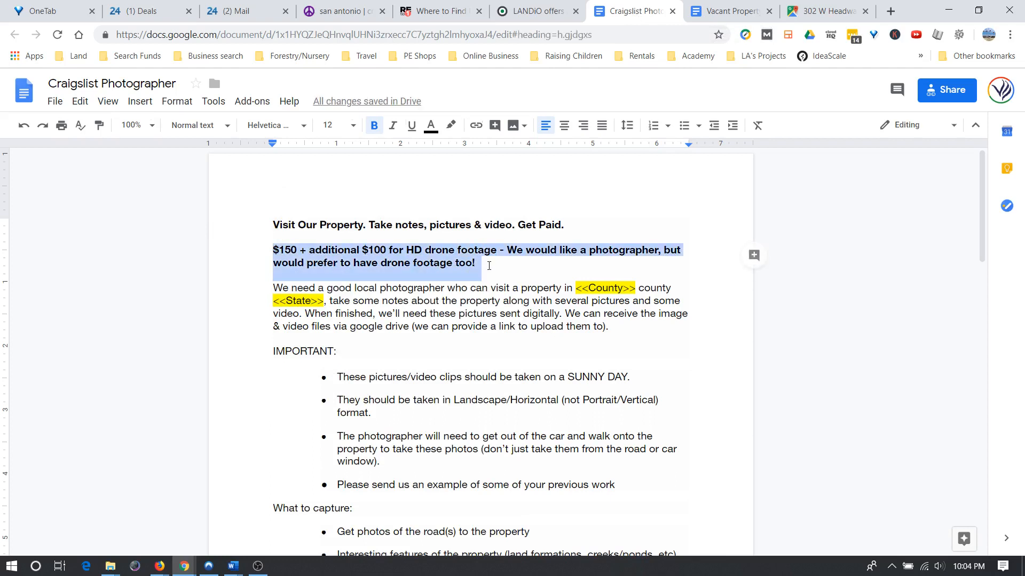
key(ctrl+b)
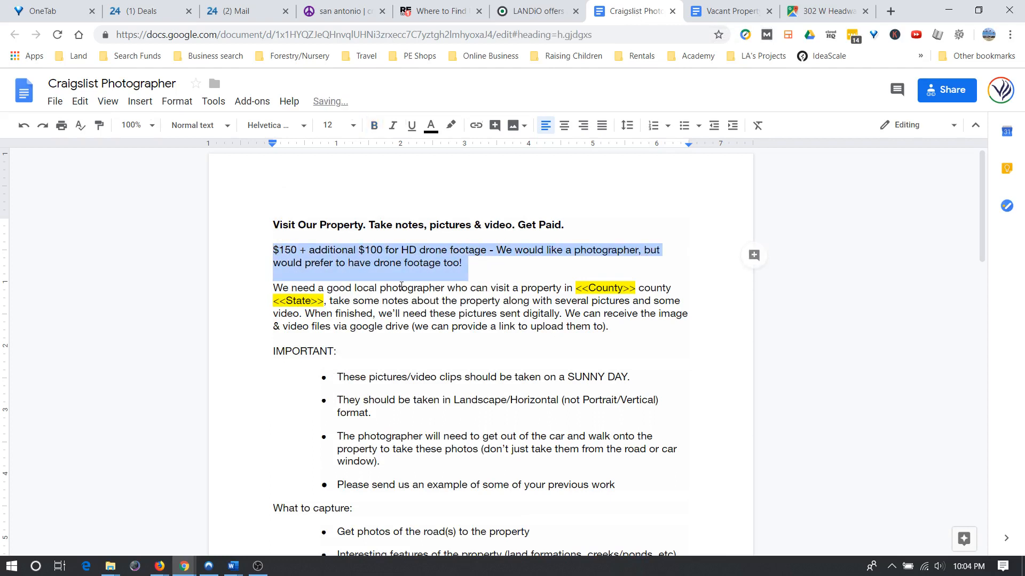
Scroll through the Craigslist posting form to review title, body, compensation and contact settings.
click(401, 286)
click(339, 11)
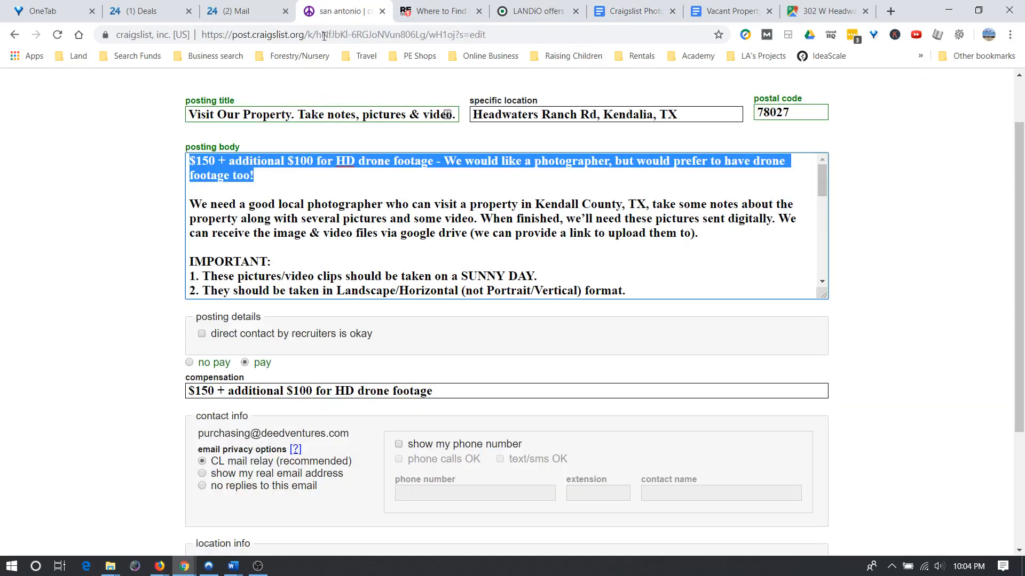
scroll(164, 299, down, 3)
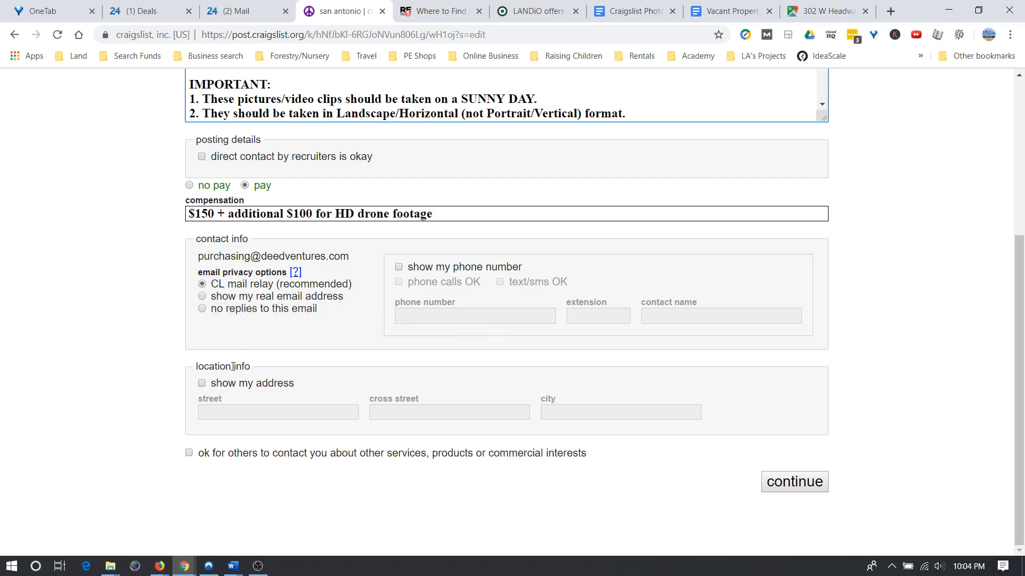
scroll(337, 369, up, 5)
scroll(310, 412, down, 5)
scroll(214, 157, up, 3)
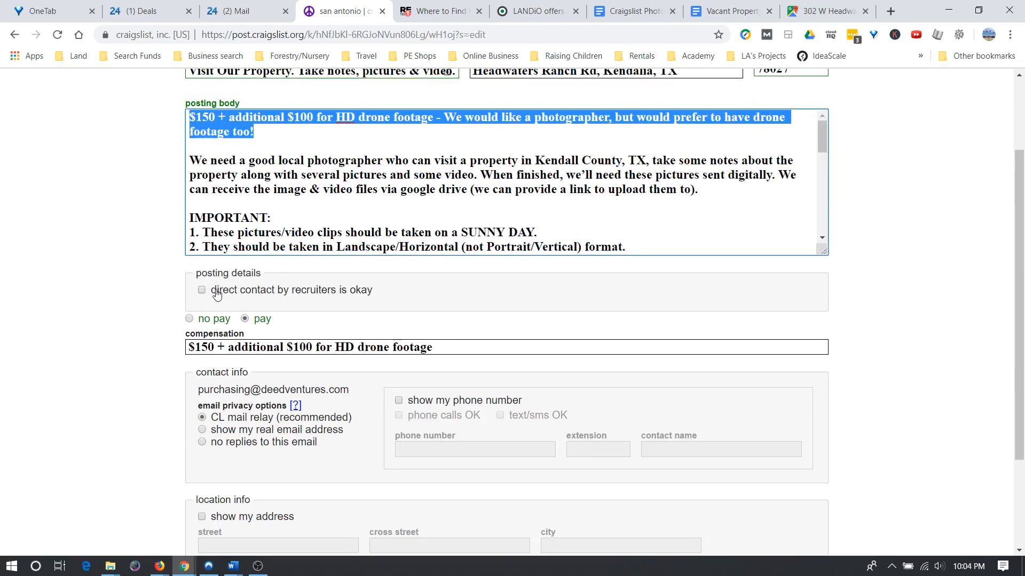
scroll(216, 320, down, 1)
scroll(223, 342, down, 1)
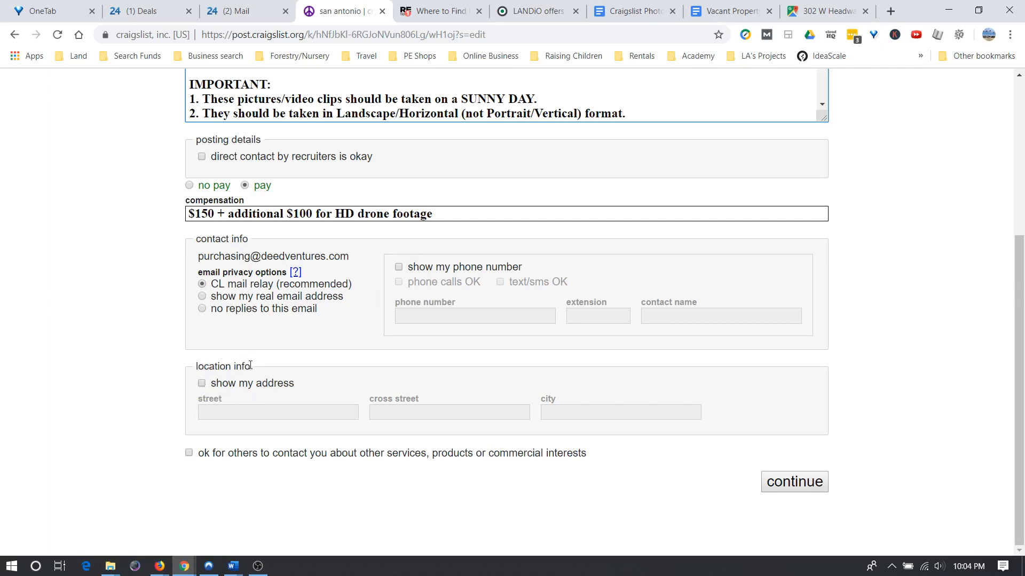
Continue to the map-location step and pan the map around the Kendalia 78027 location circle.
click(791, 489)
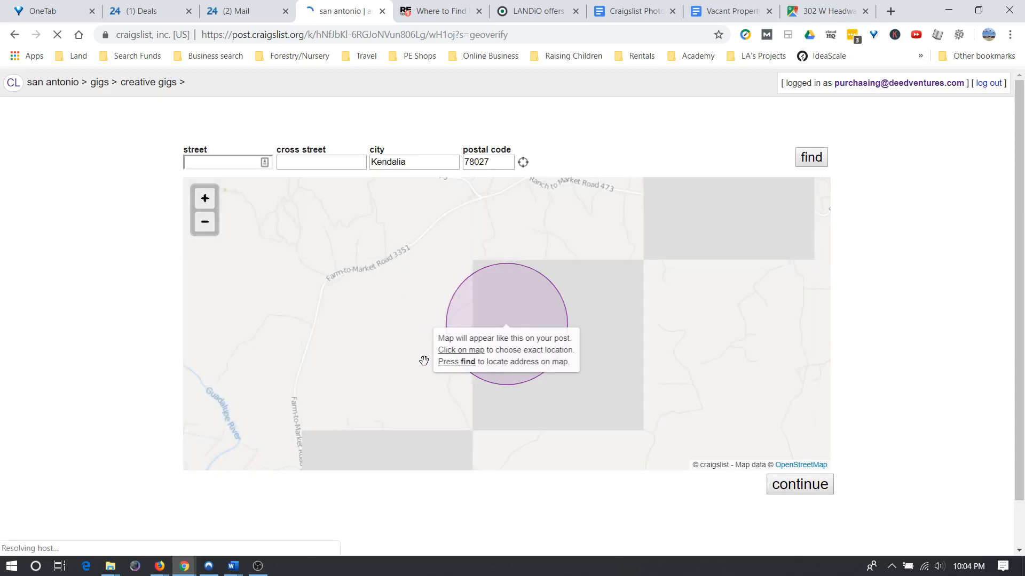
scroll(422, 360, down, 2)
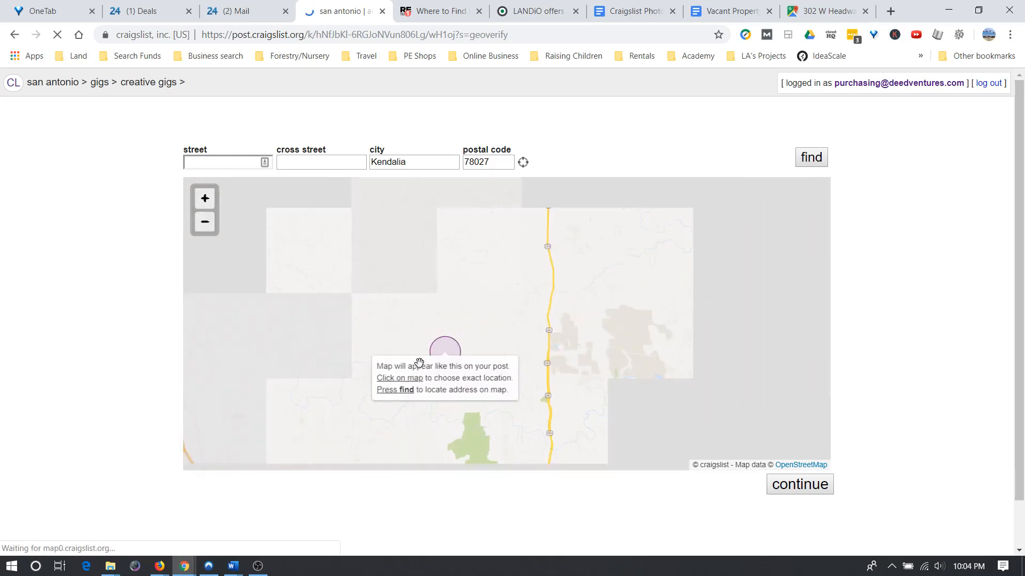
scroll(378, 383, down, 1)
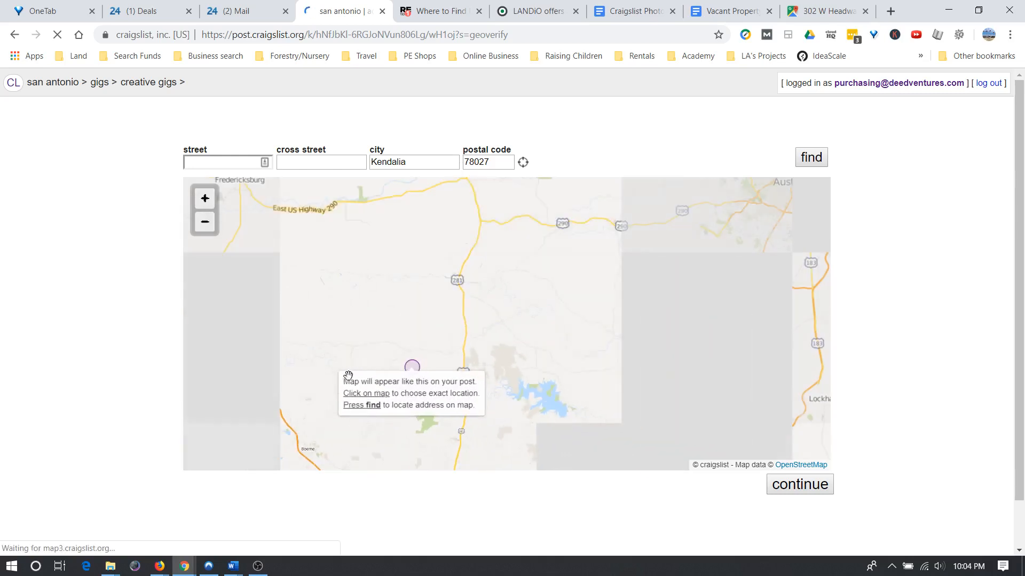
drag(329, 371, 390, 187)
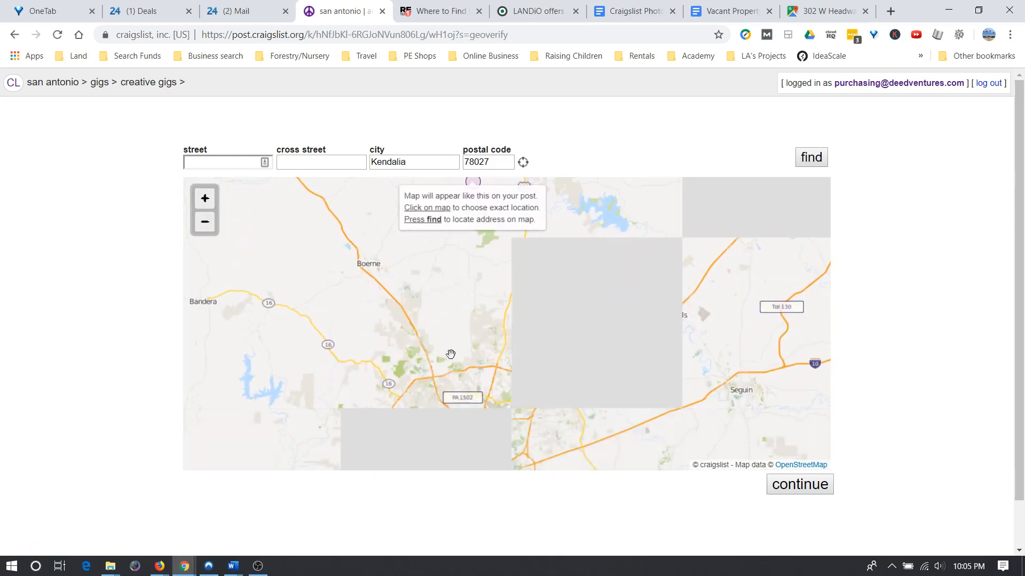
drag(411, 271, 429, 325)
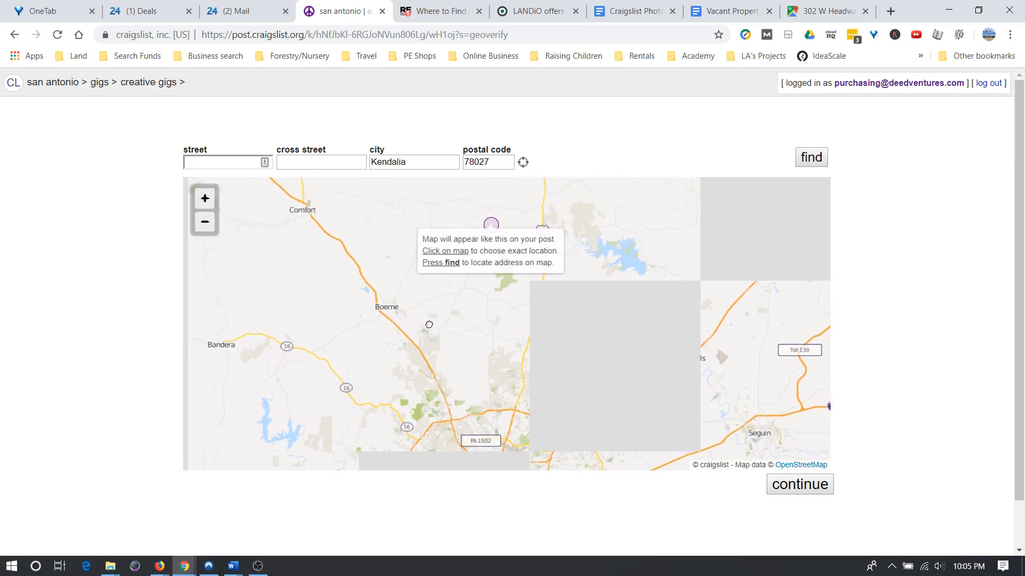
scroll(482, 323, up, 2)
scroll(499, 315, up, 1)
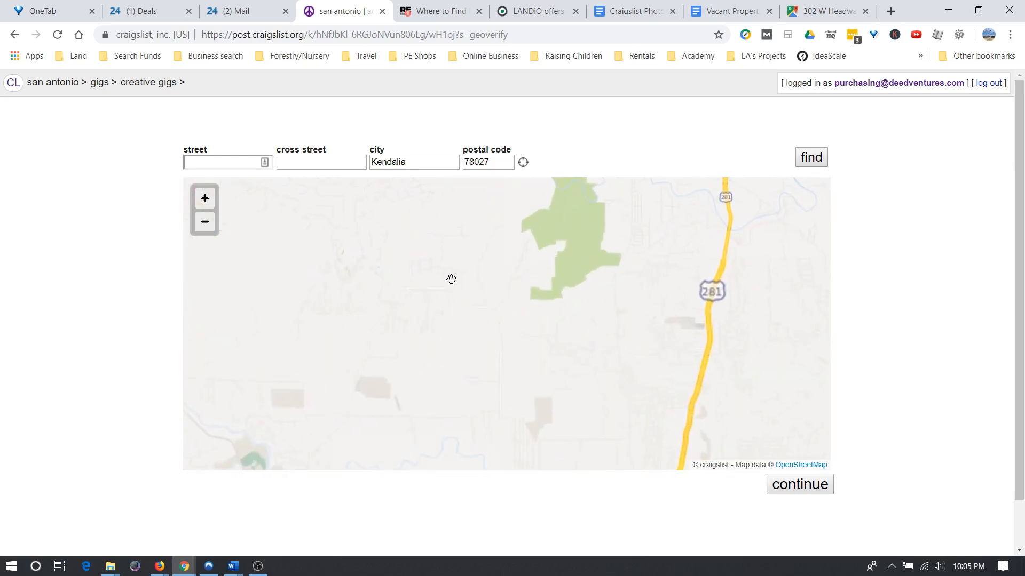
drag(497, 269, 490, 281)
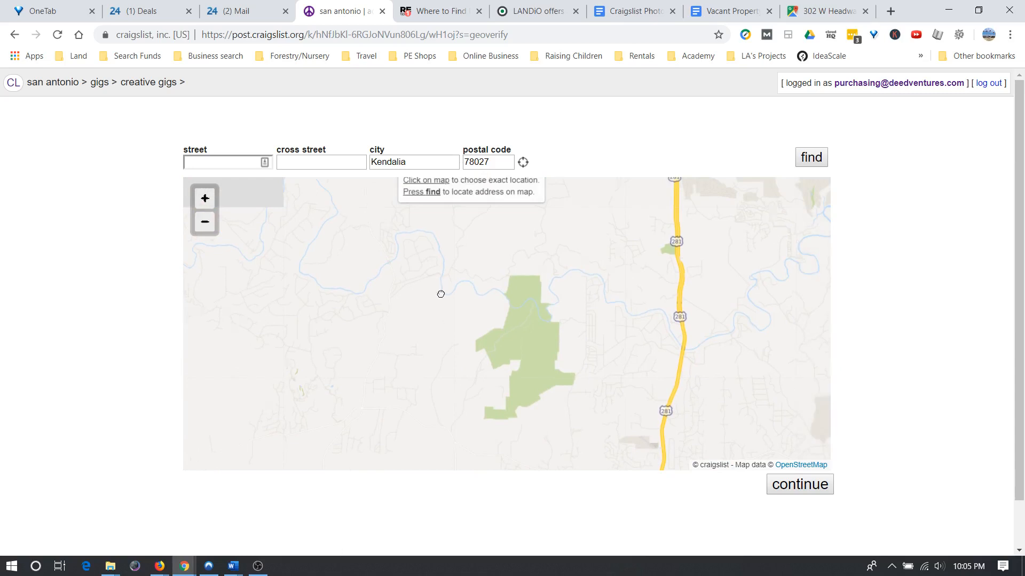
drag(439, 293, 423, 428)
drag(416, 303, 421, 394)
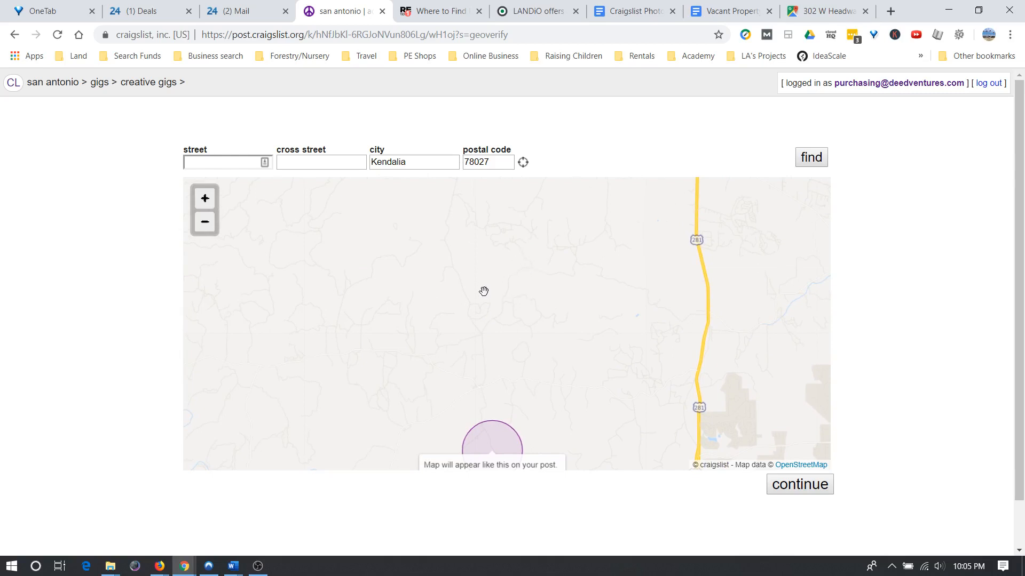
scroll(487, 290, up, 1)
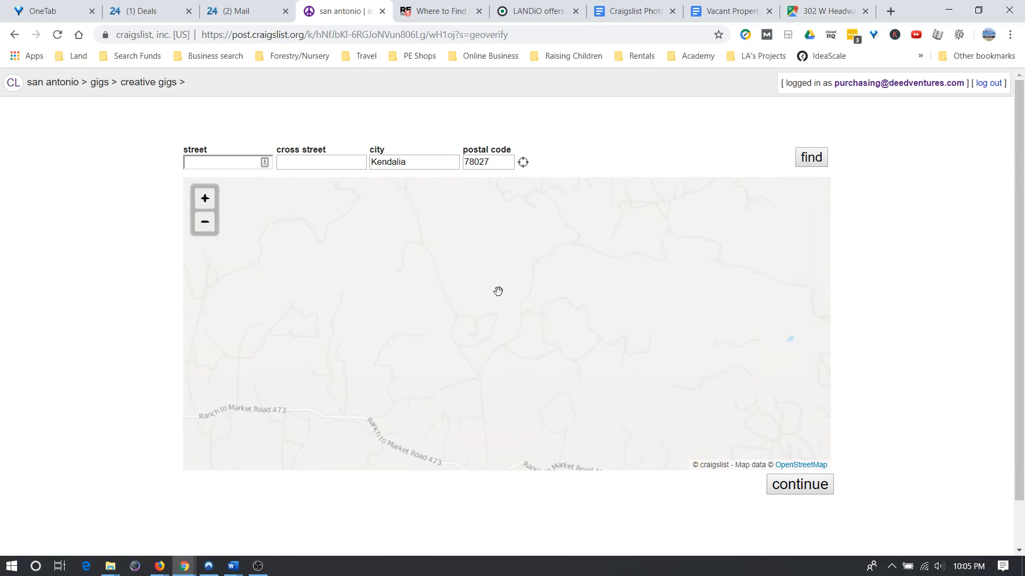
scroll(498, 291, up, 1)
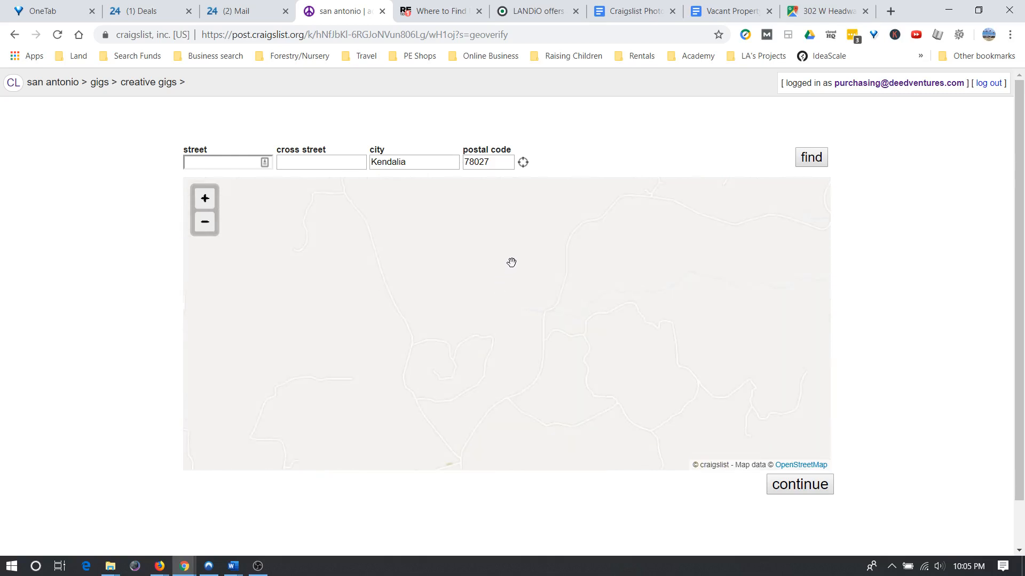
scroll(508, 273, up, 1)
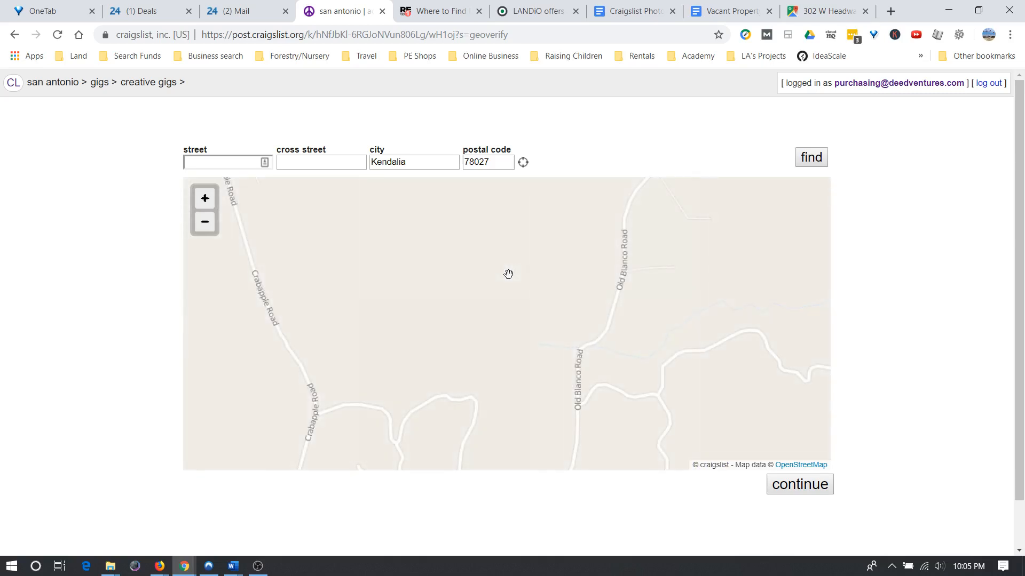
scroll(508, 273, down, 2)
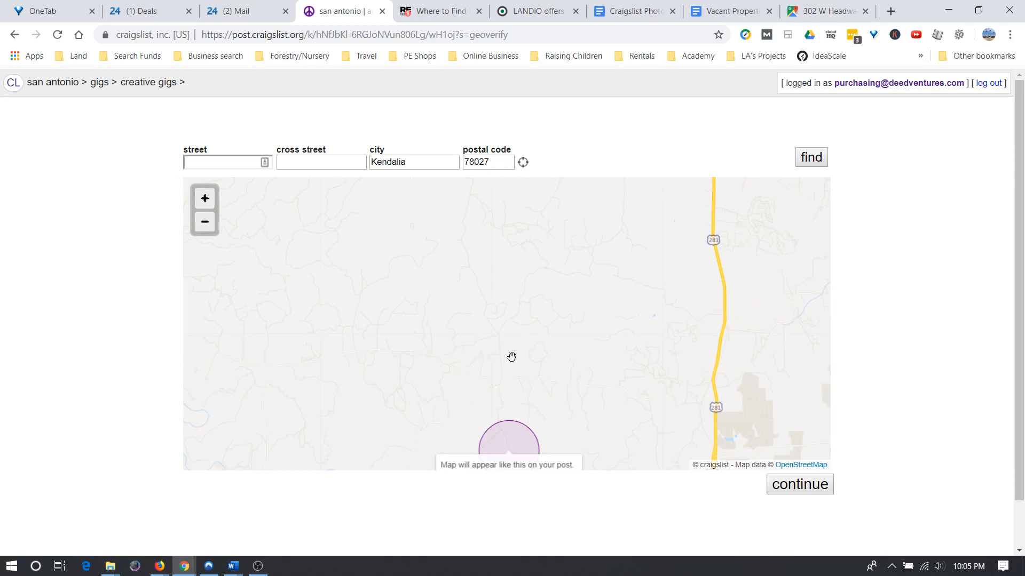
drag(512, 357, 497, 271)
drag(423, 337, 417, 287)
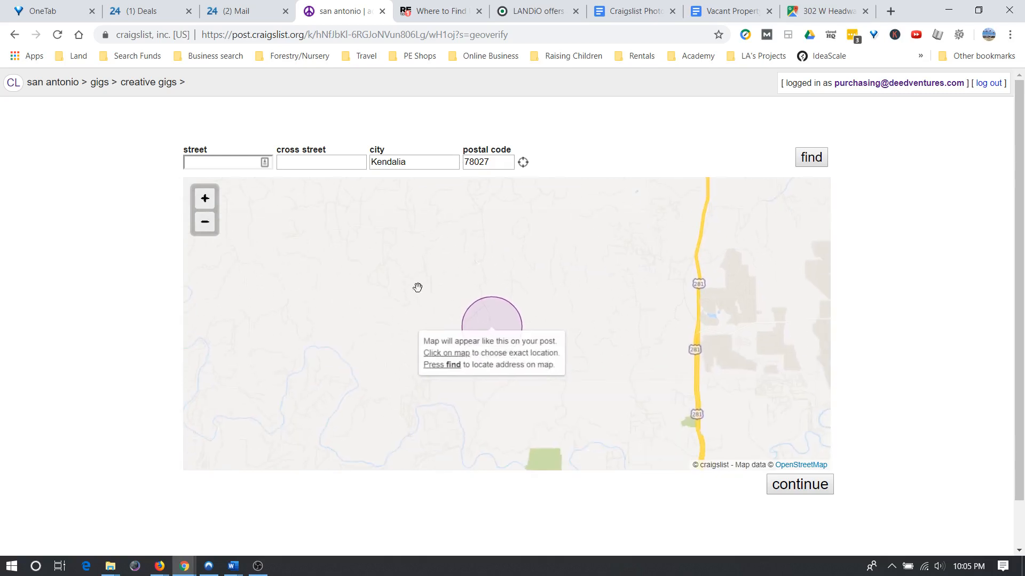
click(832, 11)
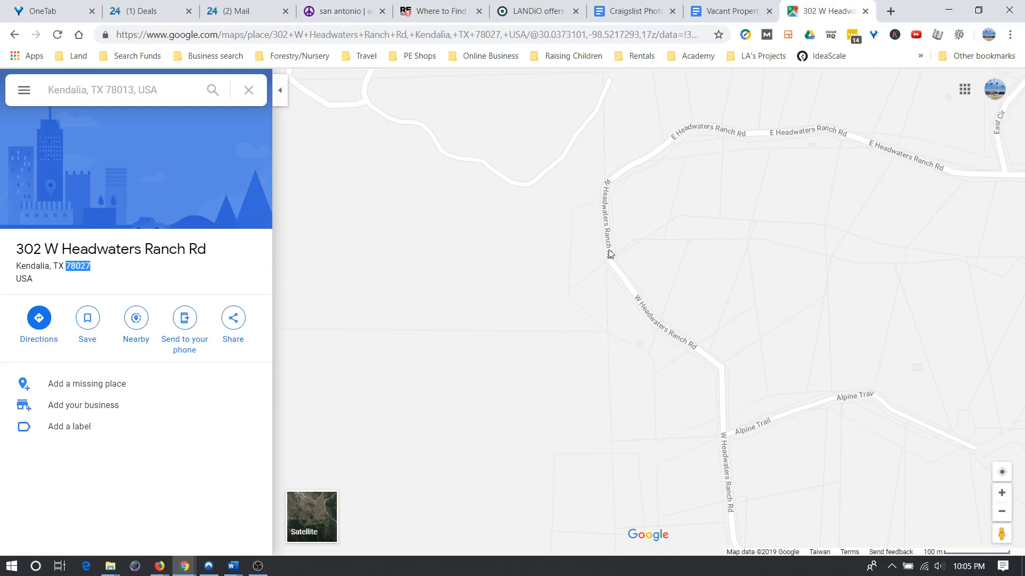
scroll(609, 254, down, 5)
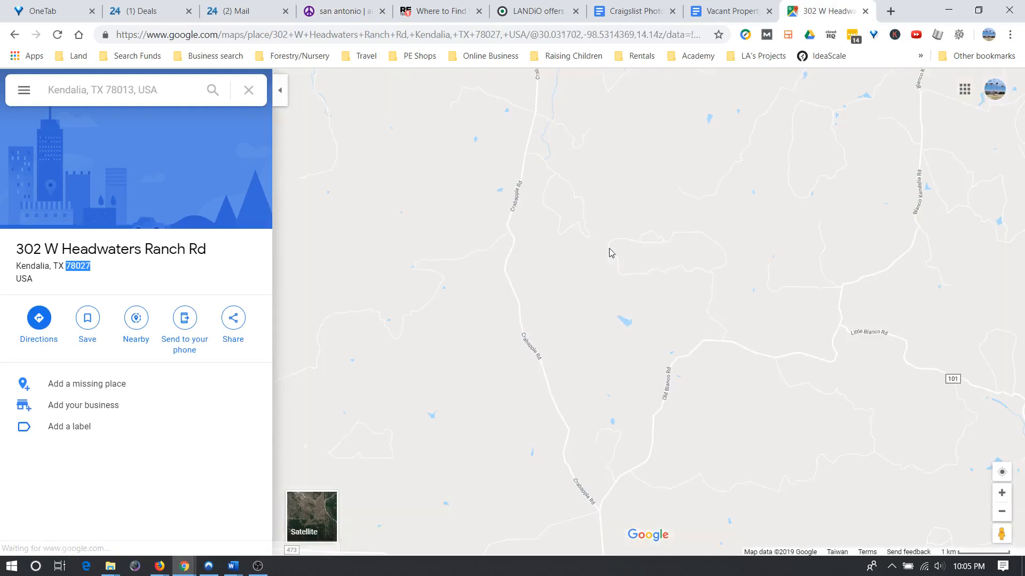
scroll(610, 254, down, 3)
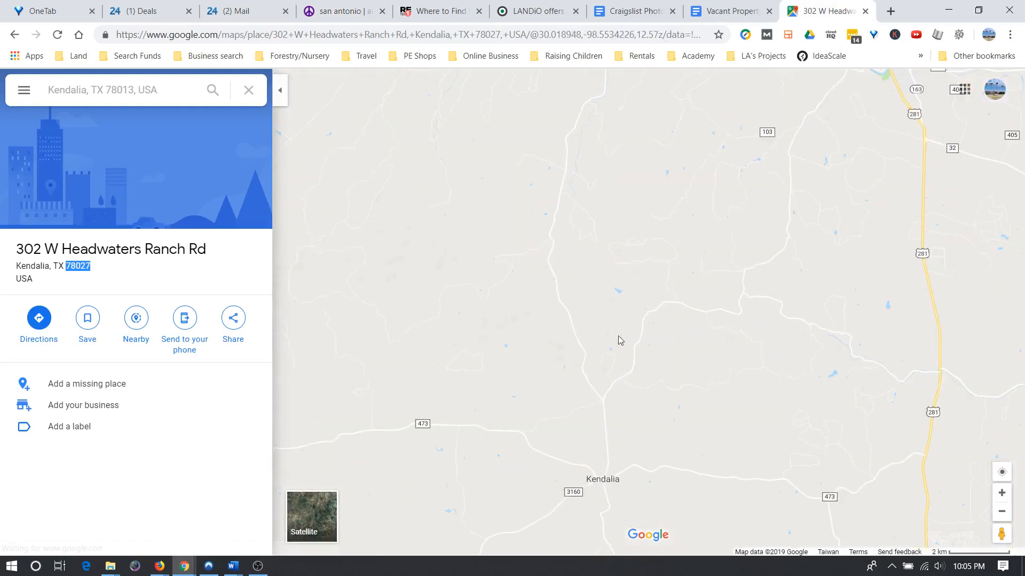
scroll(627, 482, up, 5)
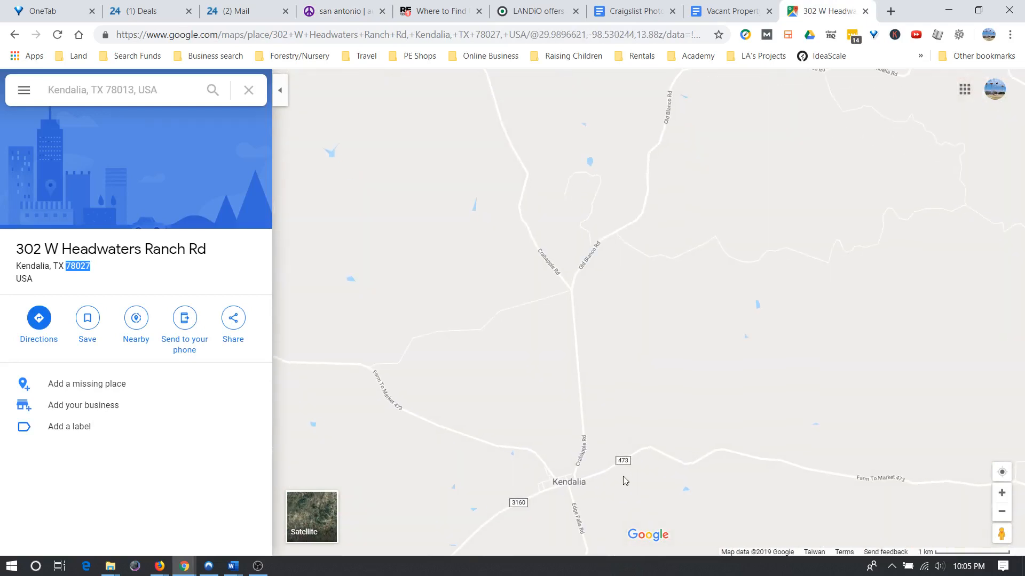
scroll(620, 446, down, 5)
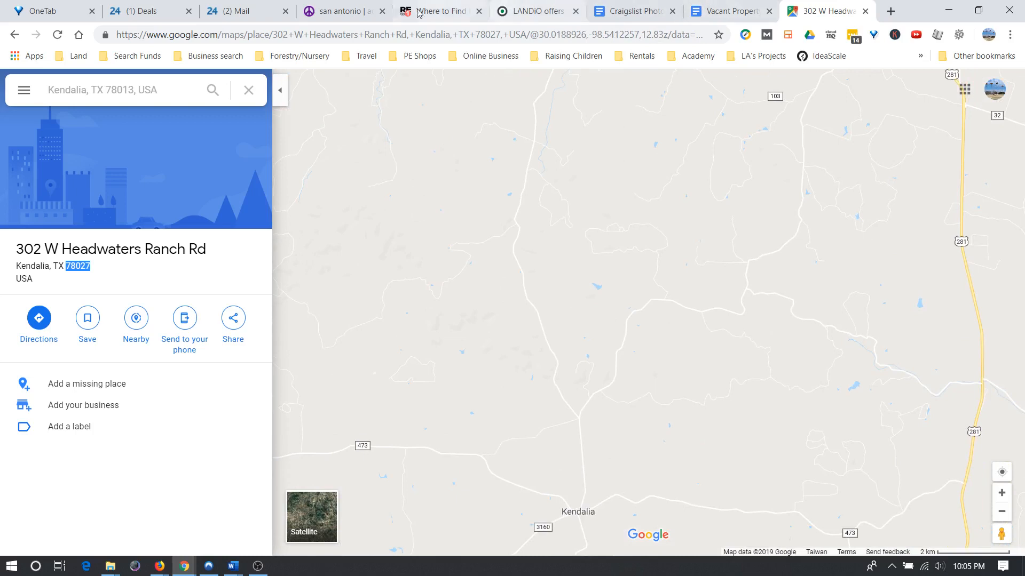
click(329, 8)
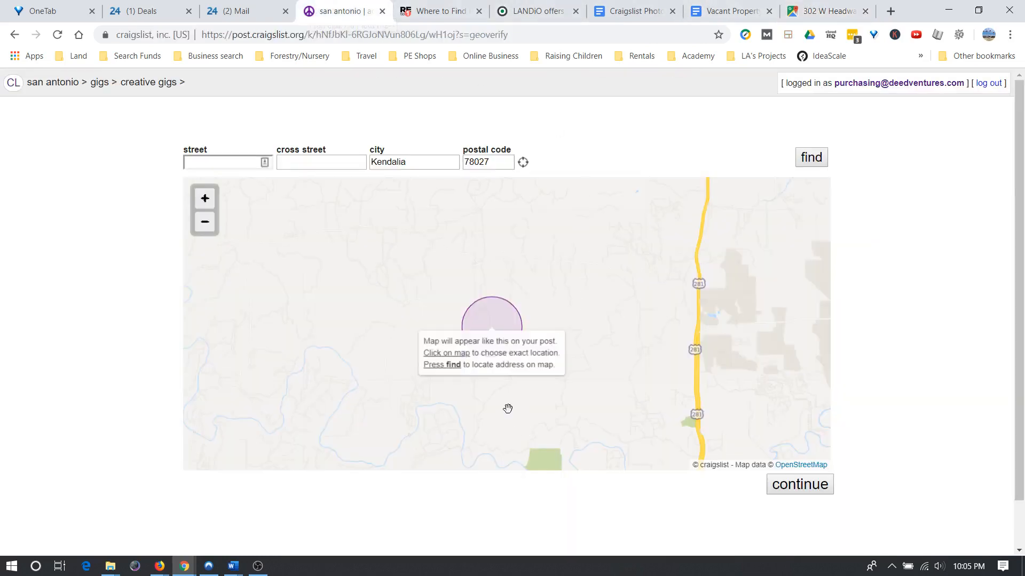
scroll(501, 395, up, 1)
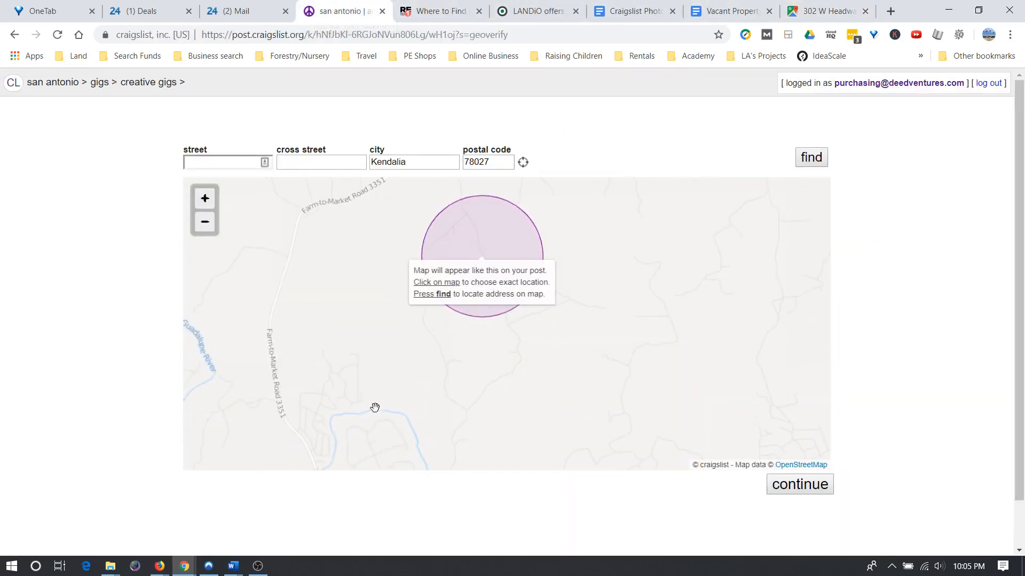
scroll(484, 381, down, 3)
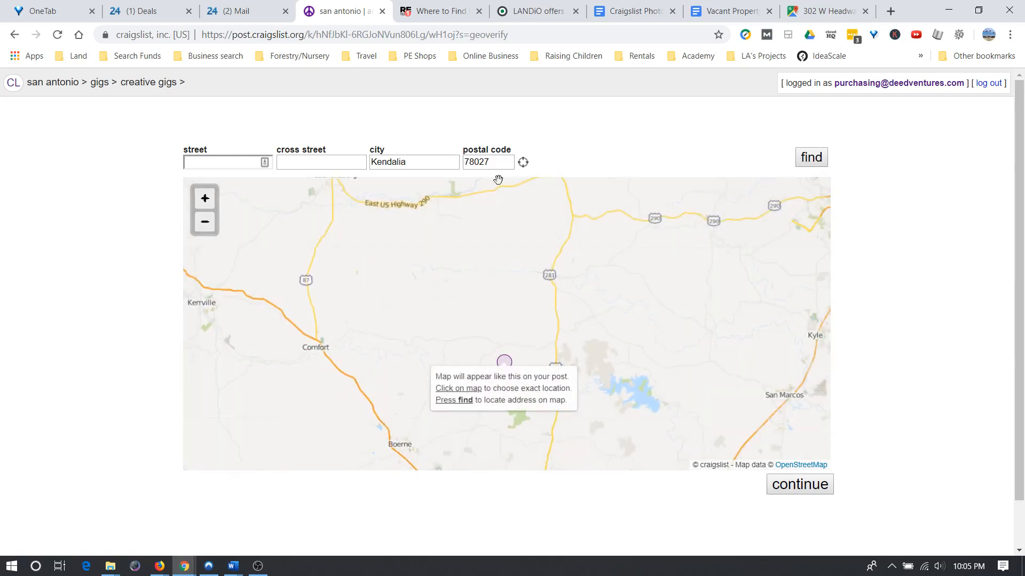
click(821, 10)
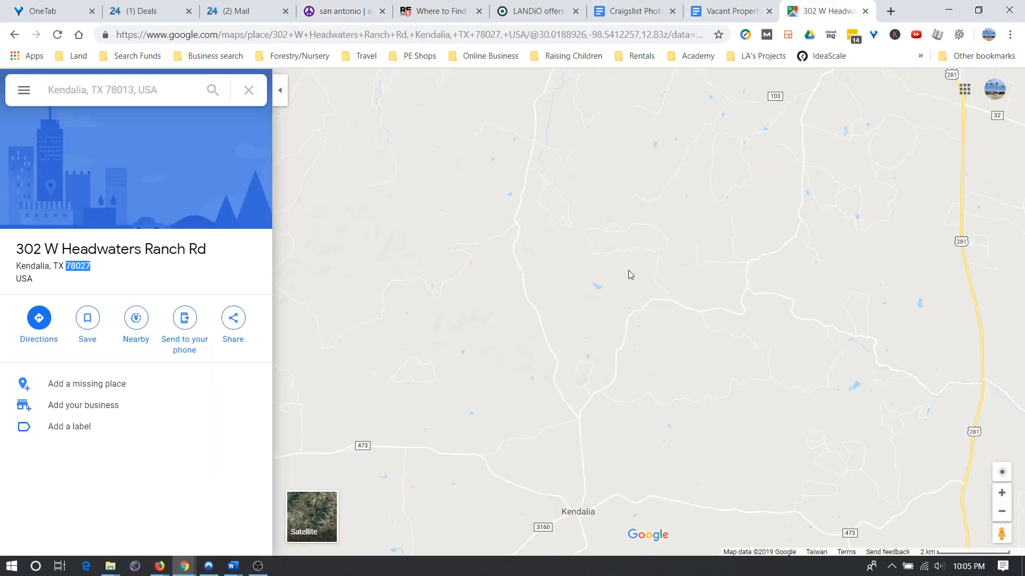
scroll(628, 270, down, 5)
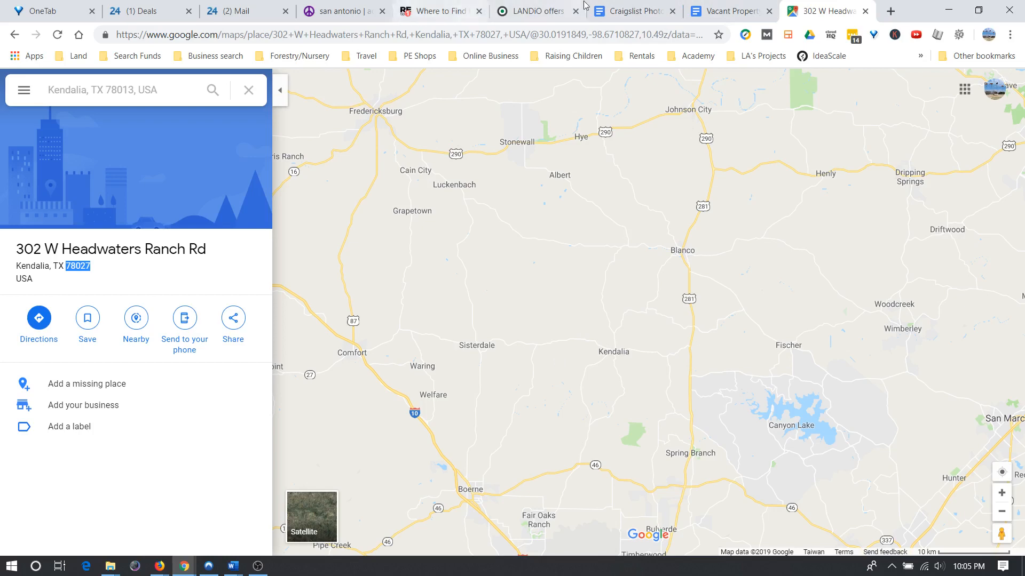
click(366, 12)
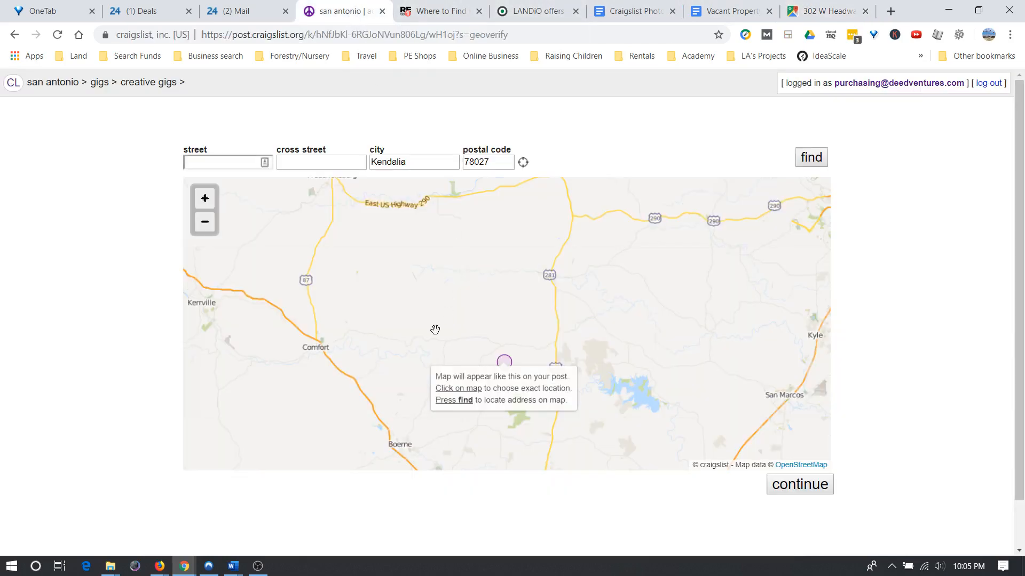
click(820, 12)
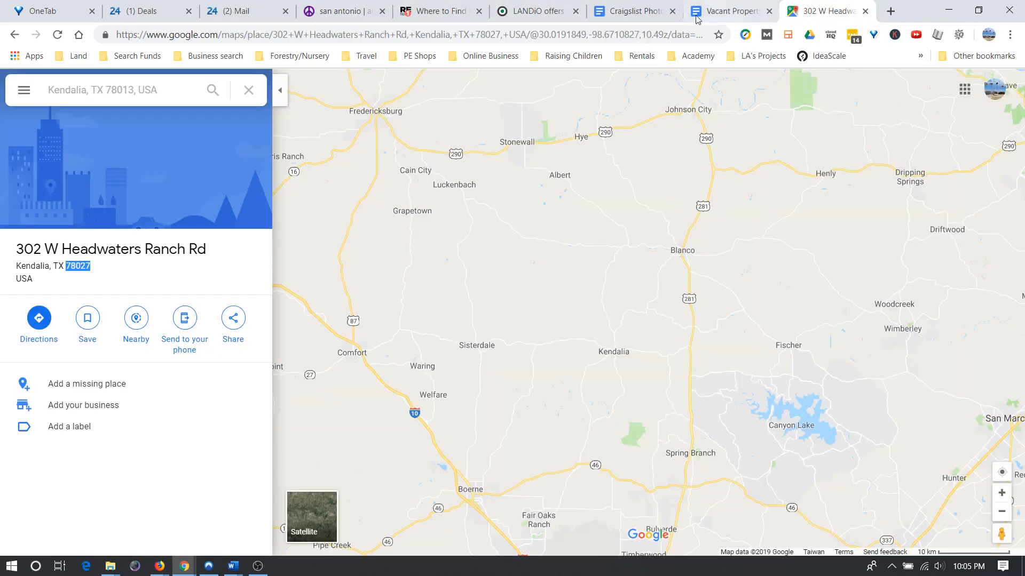
click(340, 14)
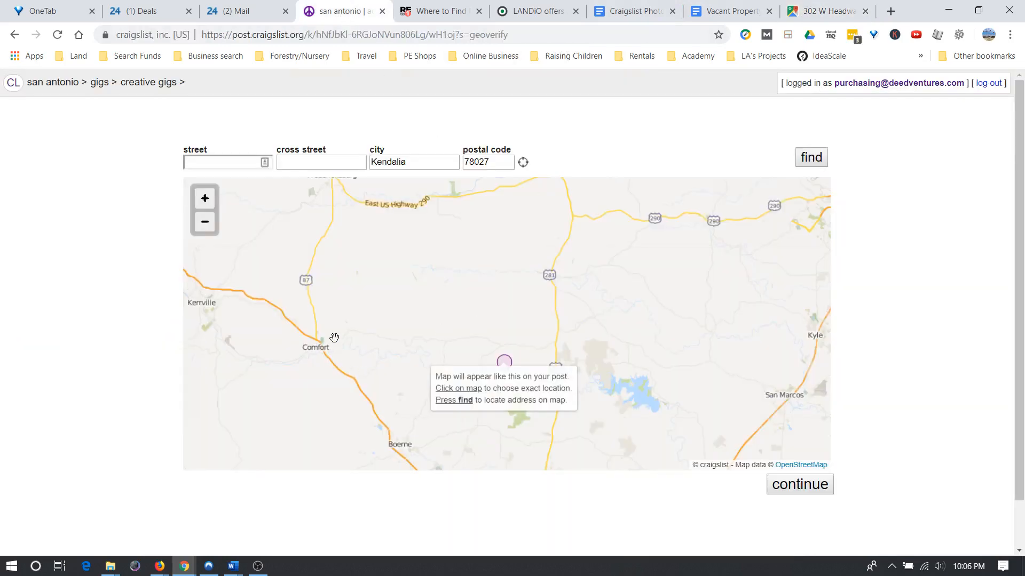
scroll(508, 337, up, 2)
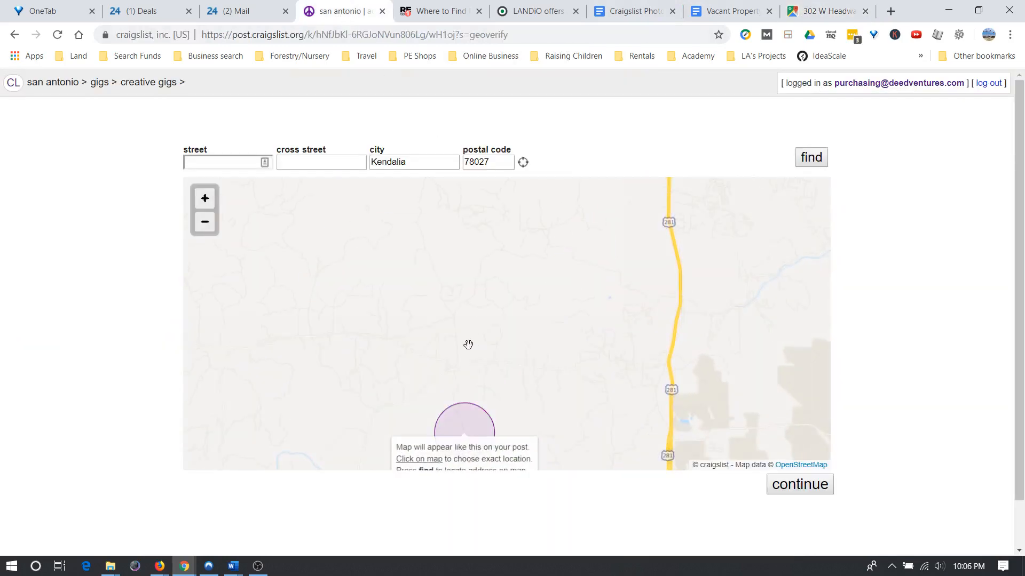
scroll(465, 343, down, 1)
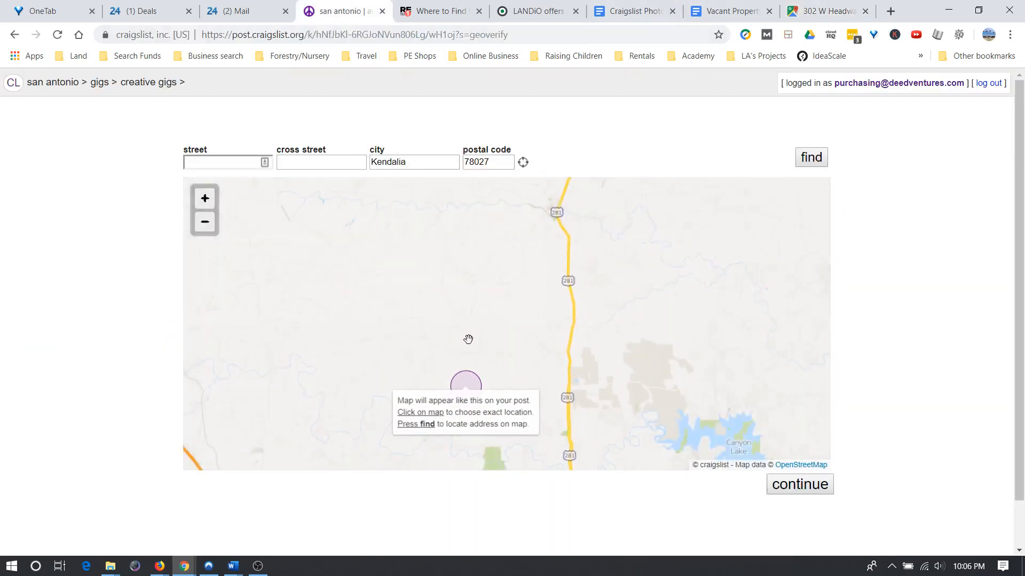
scroll(467, 339, down, 1)
scroll(467, 342, up, 2)
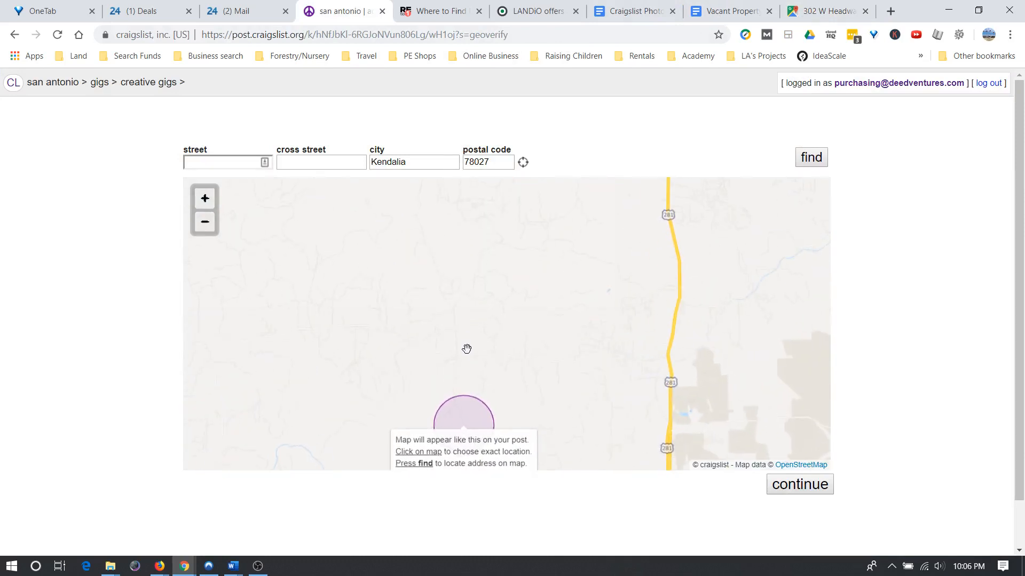
scroll(467, 349, up, 1)
drag(512, 338, 512, 405)
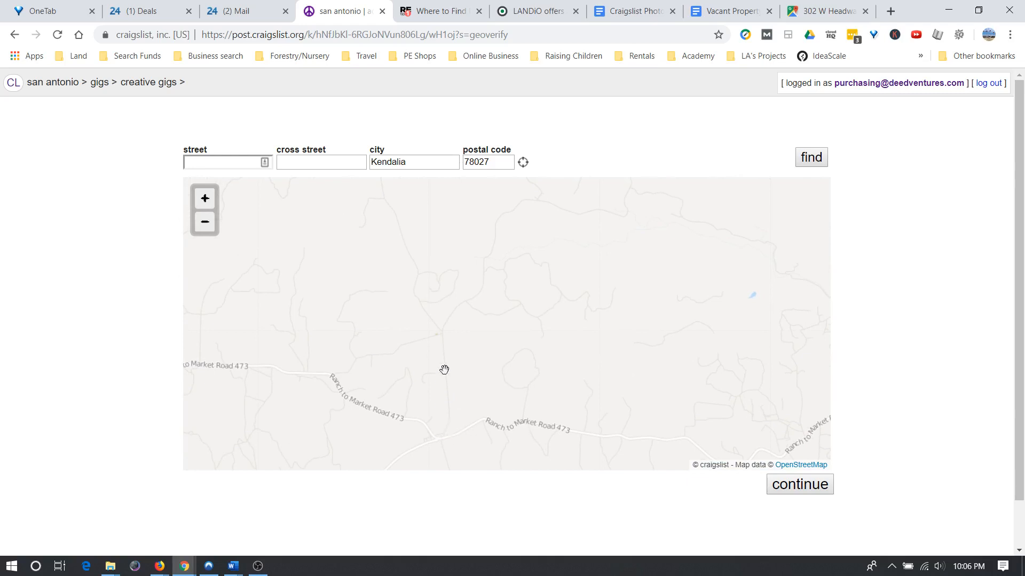
drag(446, 358, 464, 428)
drag(486, 336, 508, 325)
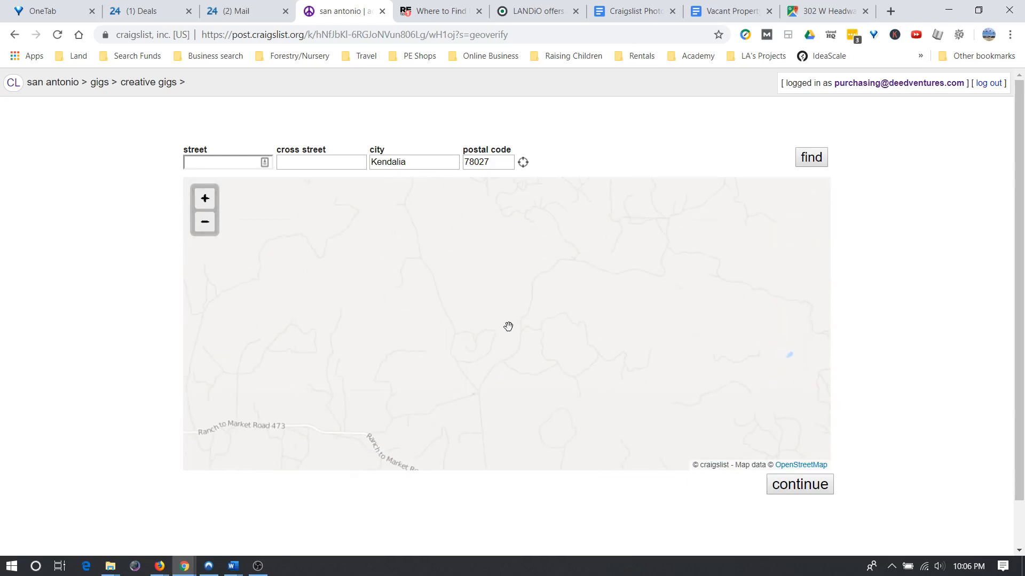
click(822, 11)
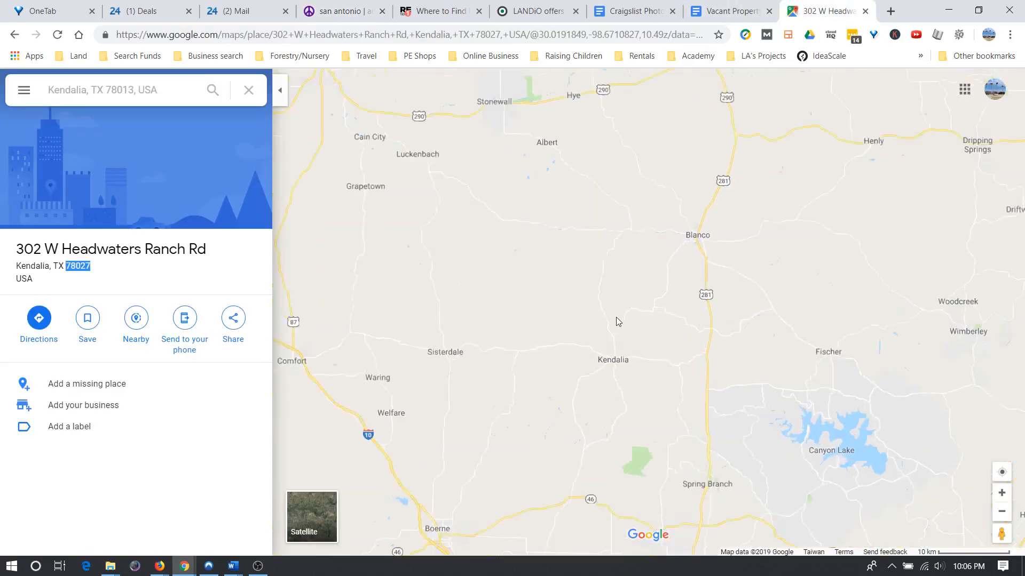
scroll(615, 317, up, 5)
scroll(611, 382, up, 1)
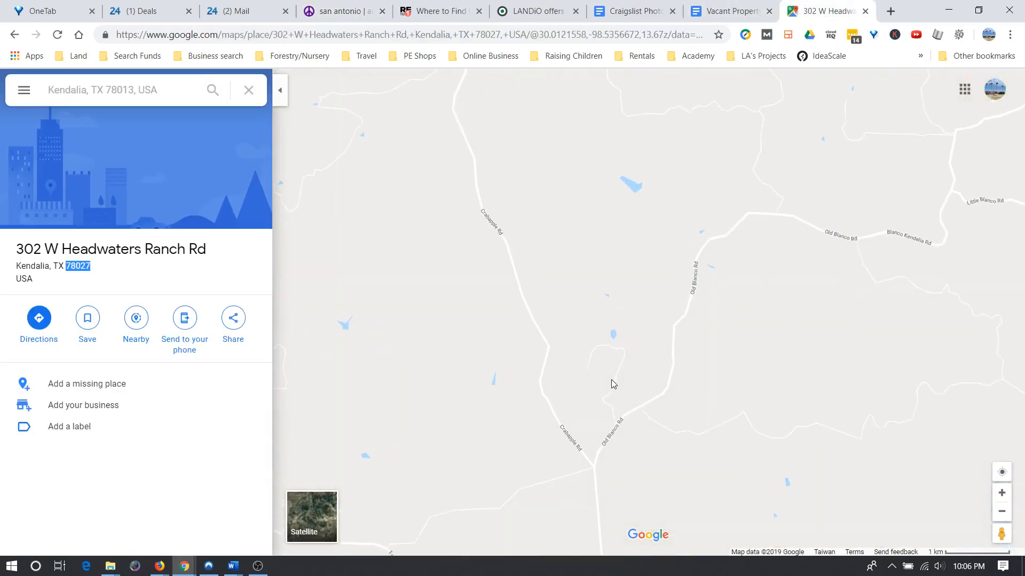
drag(626, 337, 589, 471)
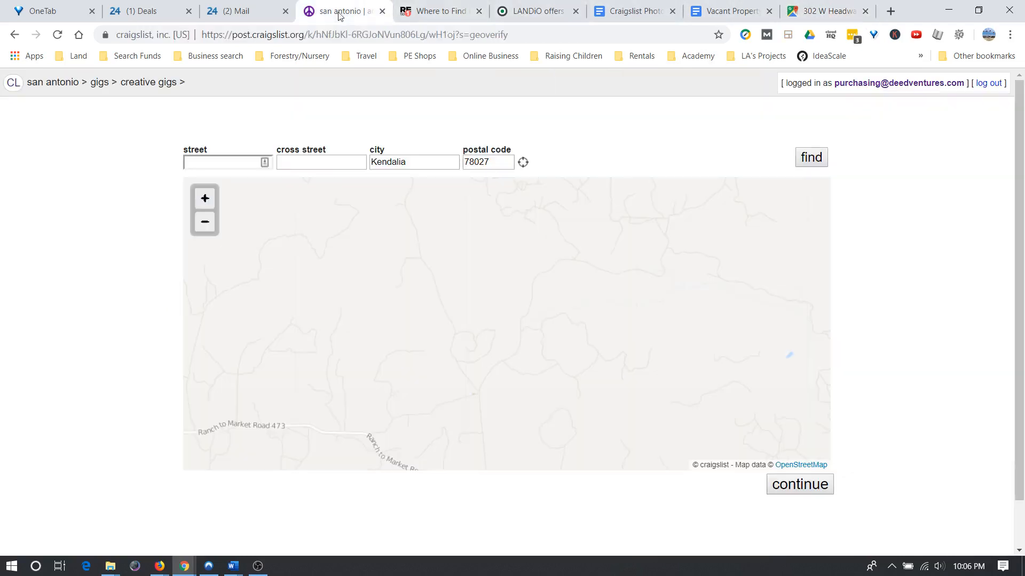
click(339, 11)
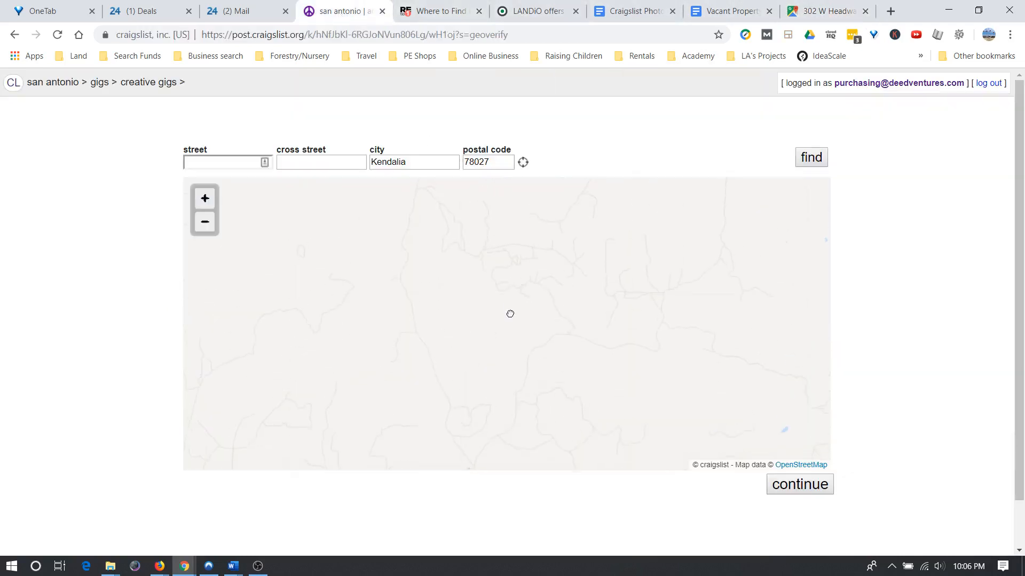
Drop the location pin beside Headwaters Ranch Road and continue to the image upload page.
scroll(511, 299, up, 3)
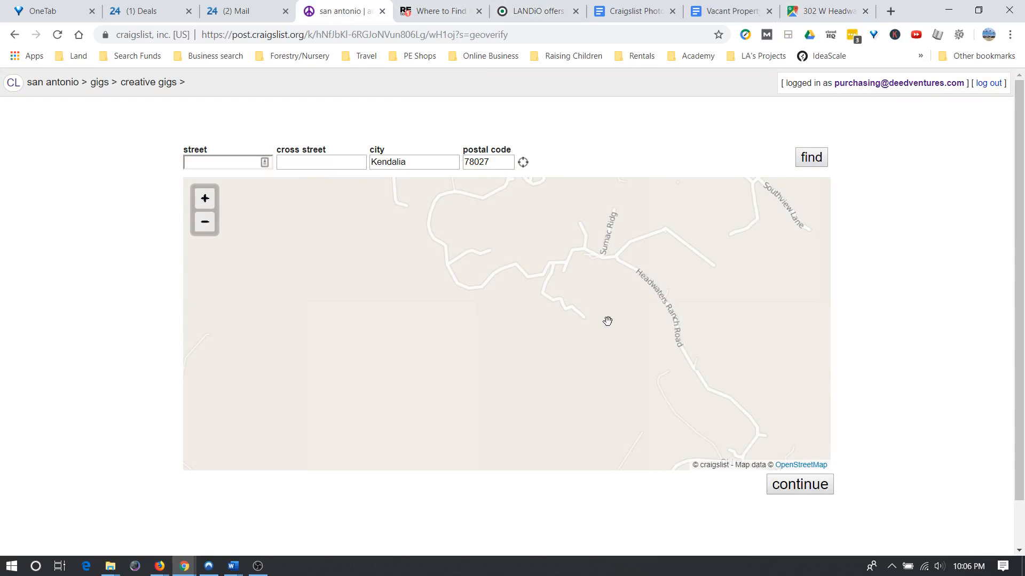
drag(437, 291, 476, 380)
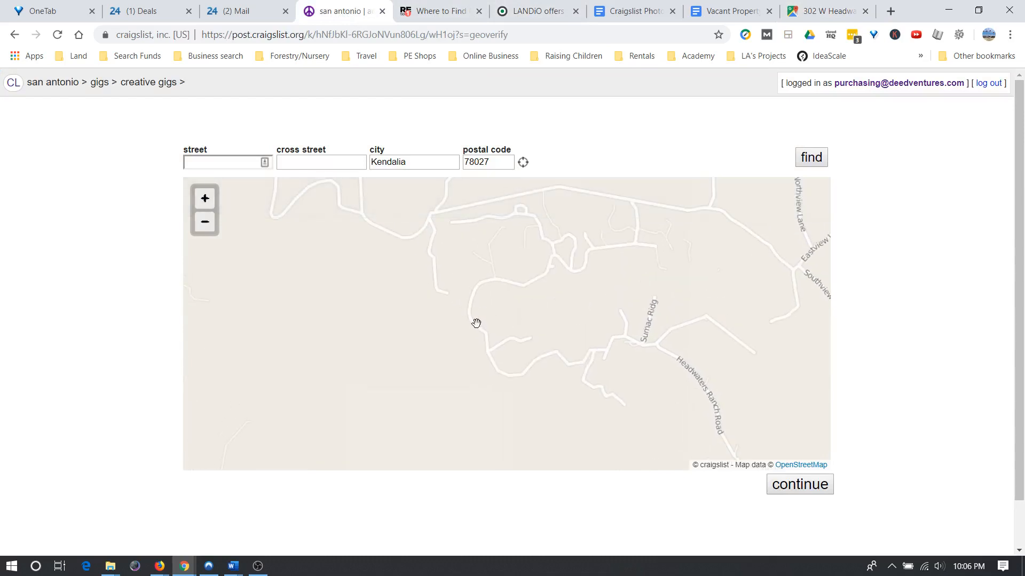
click(476, 323)
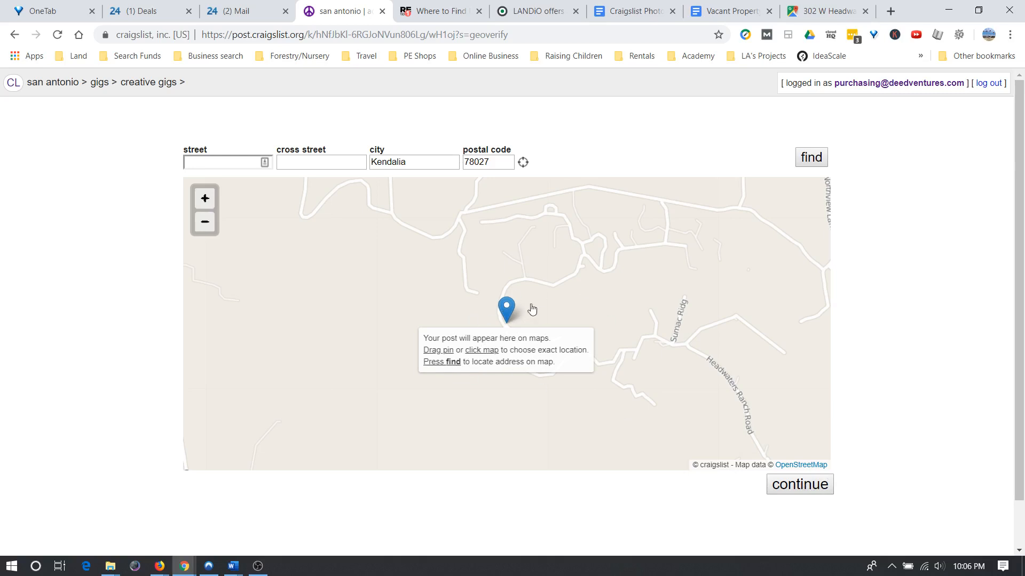
click(808, 483)
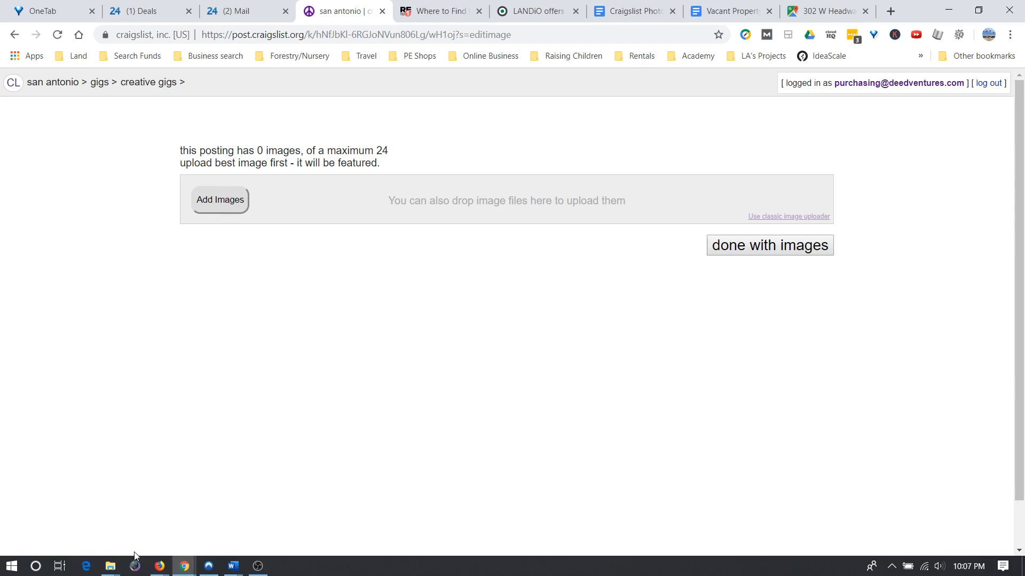
Upload 'txkend_1a outline.jpg' from Documents > Junk to the post and preview the draft.
click(230, 200)
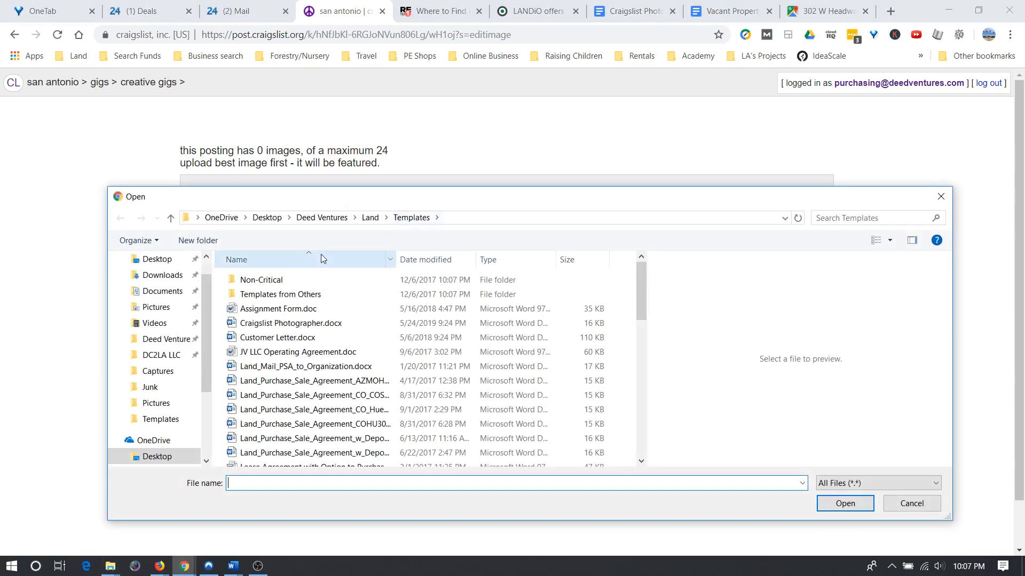
scroll(162, 299, up, 1)
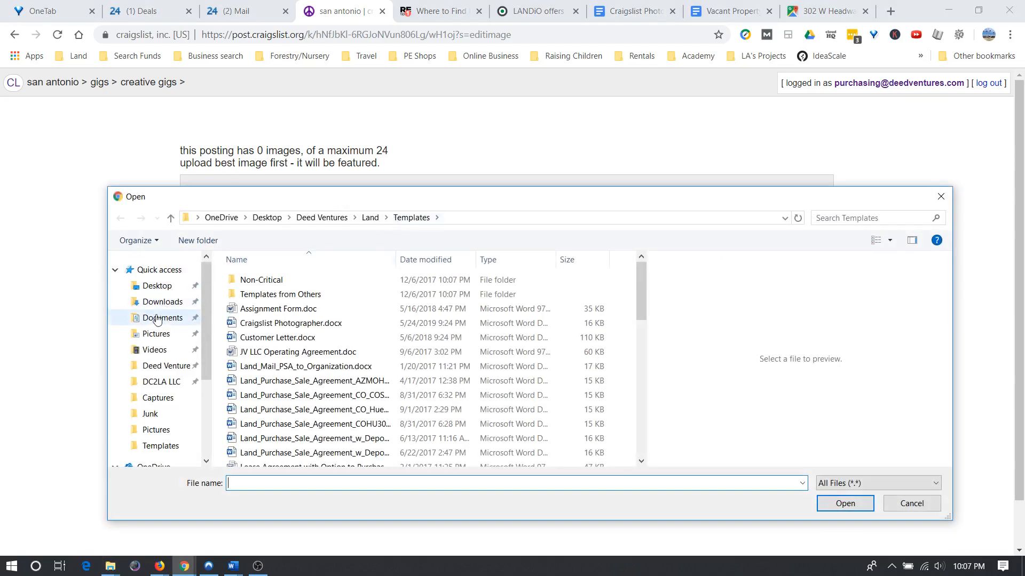
click(156, 320)
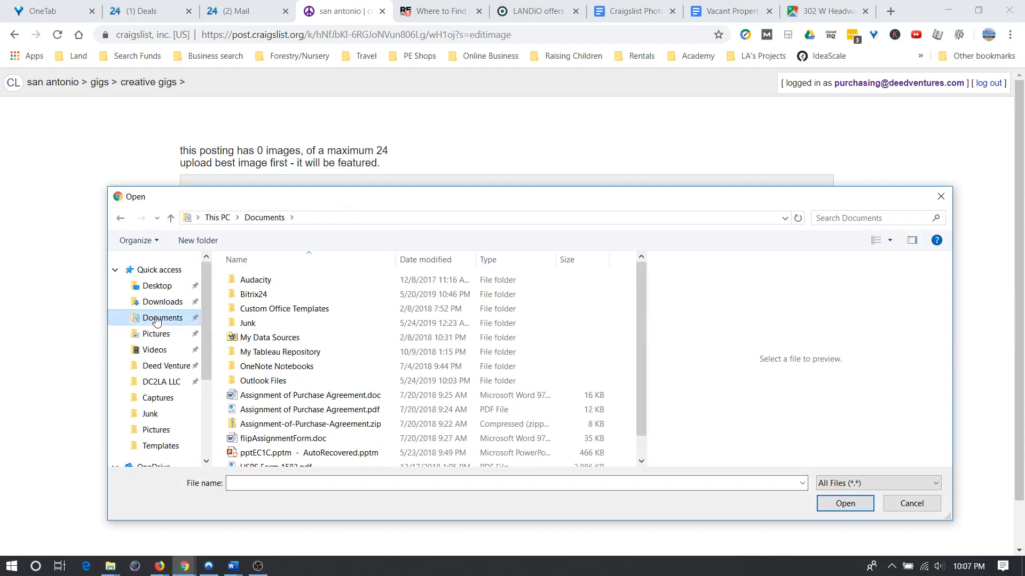
click(259, 324)
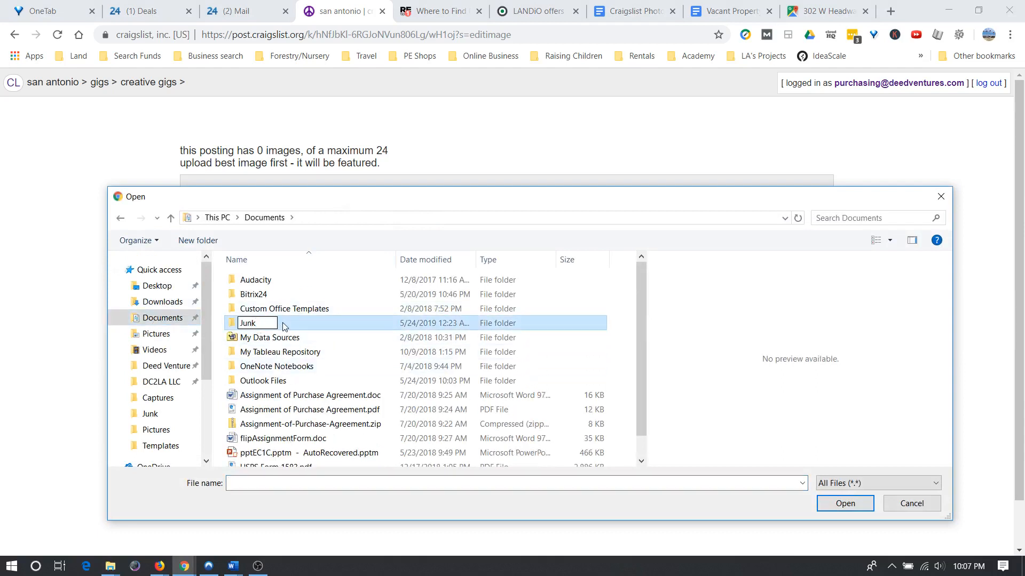
double_click(280, 326)
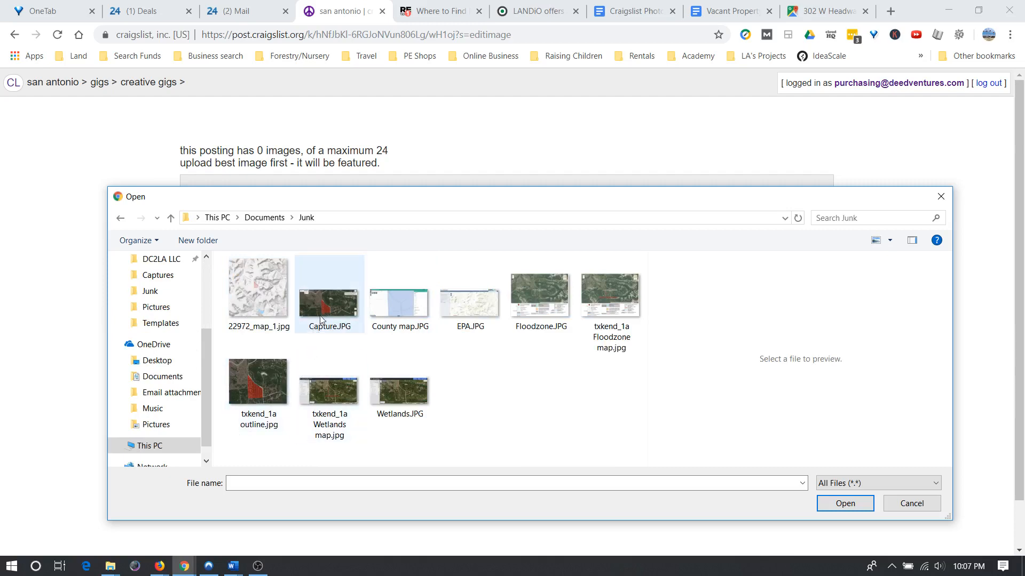
double_click(263, 382)
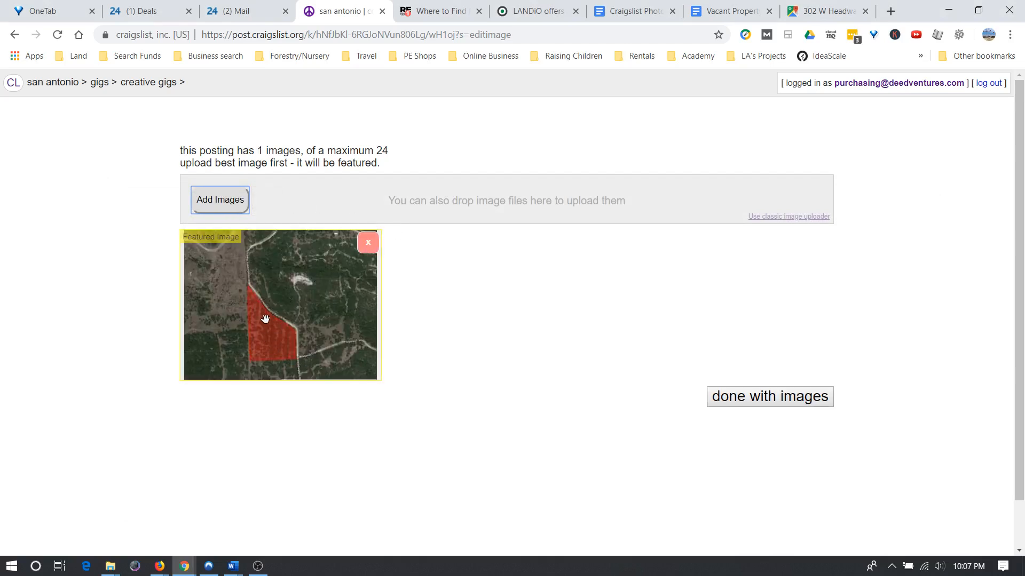
click(741, 401)
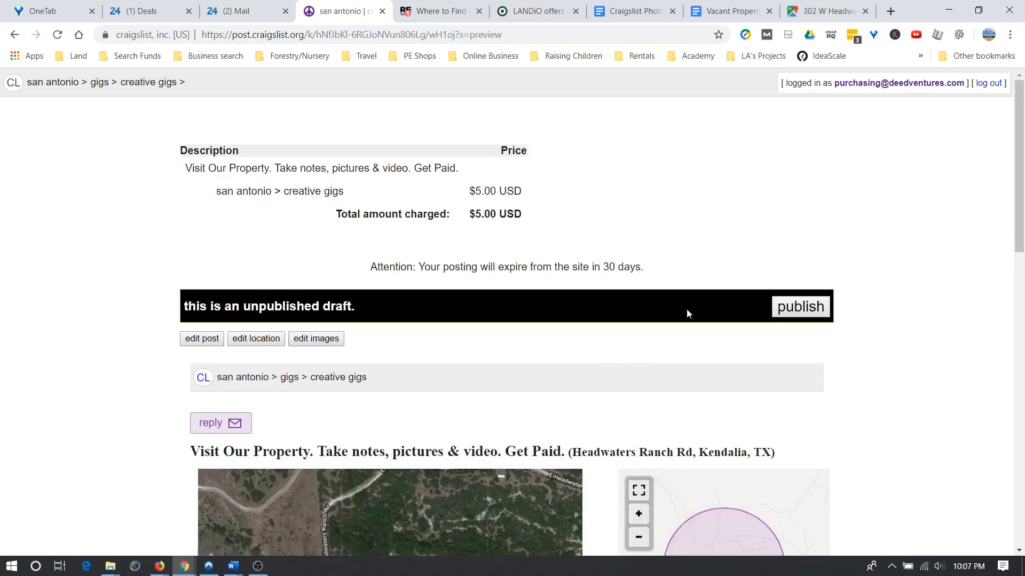
Review the draft preview, highlighting the unpublished notice and the title and price summary.
scroll(622, 300, down, 15)
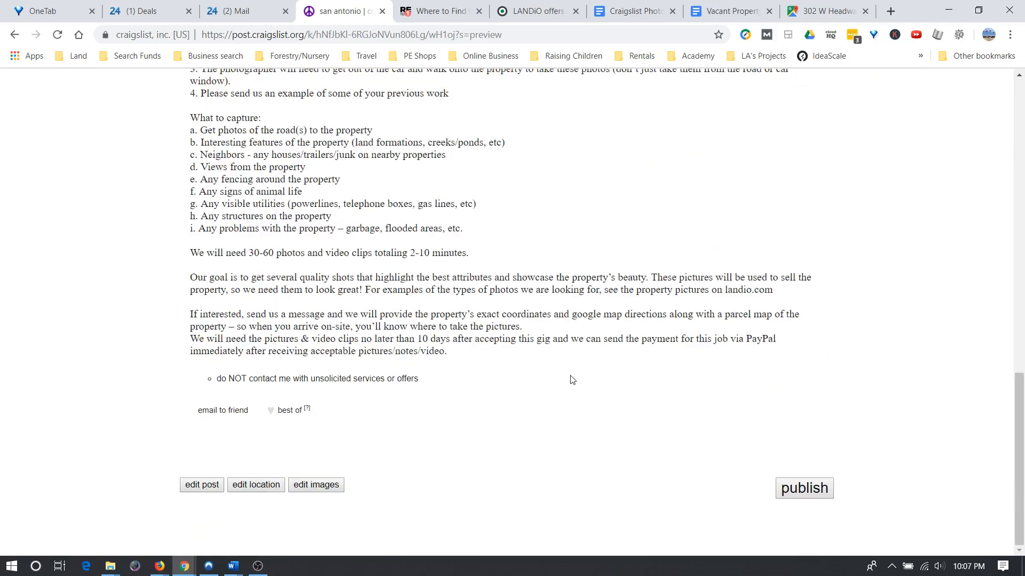
scroll(571, 380, up, 13)
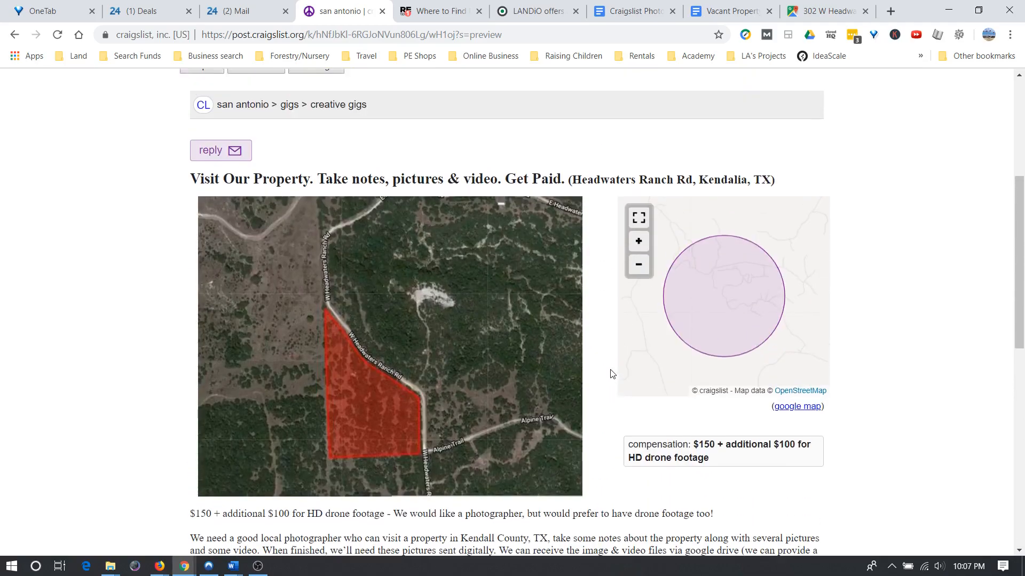
scroll(609, 373, up, 1)
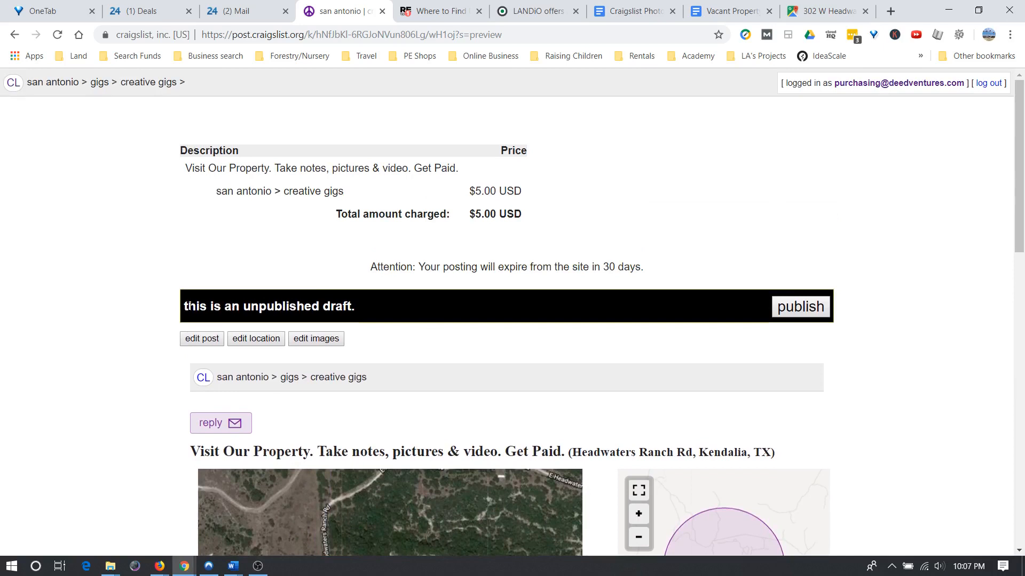
drag(190, 305, 356, 306)
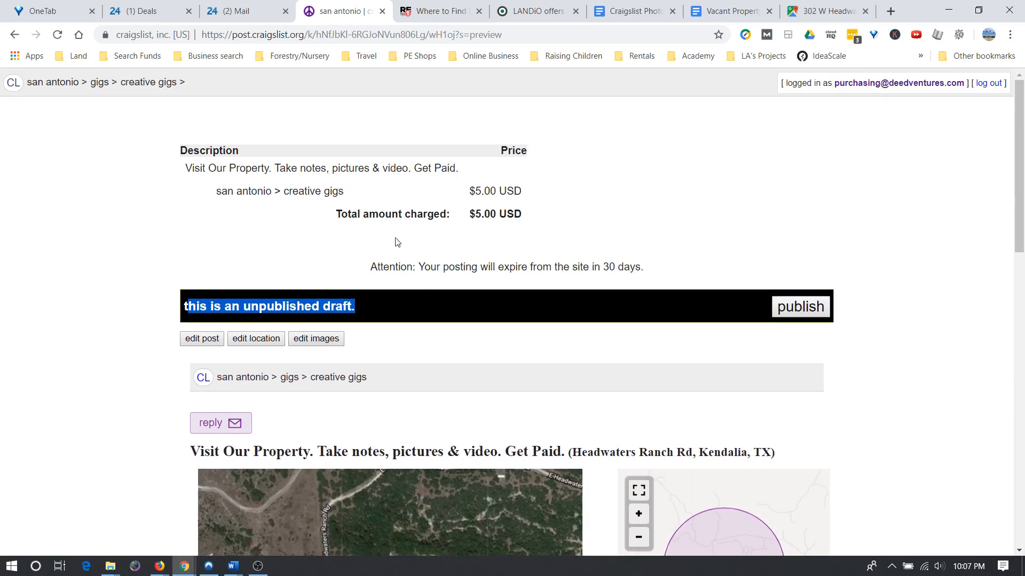
drag(209, 167, 528, 226)
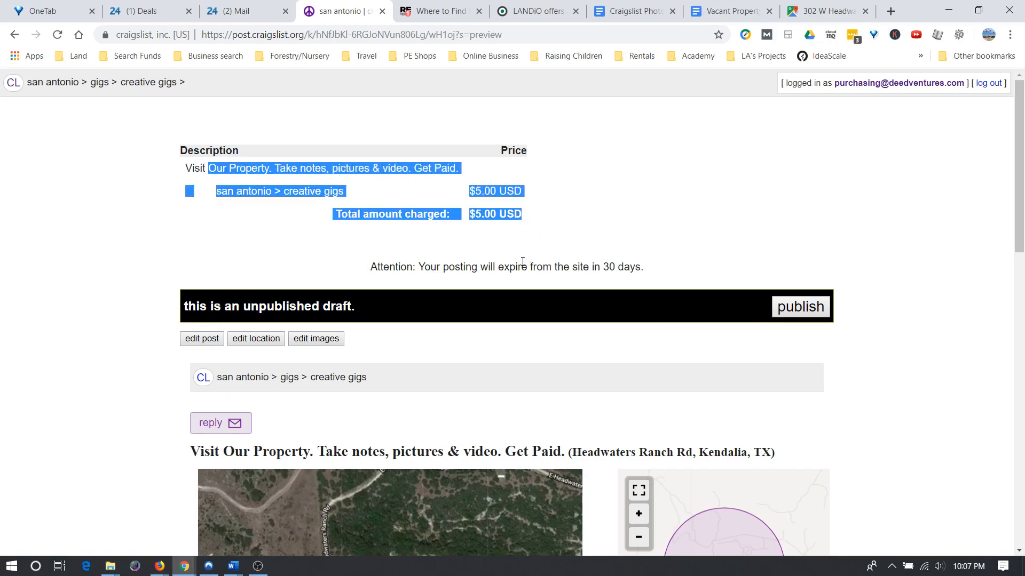
Look over the $5.00 draft preview once more, then switch to Bitrix24 Mail.
scroll(523, 265, down, 15)
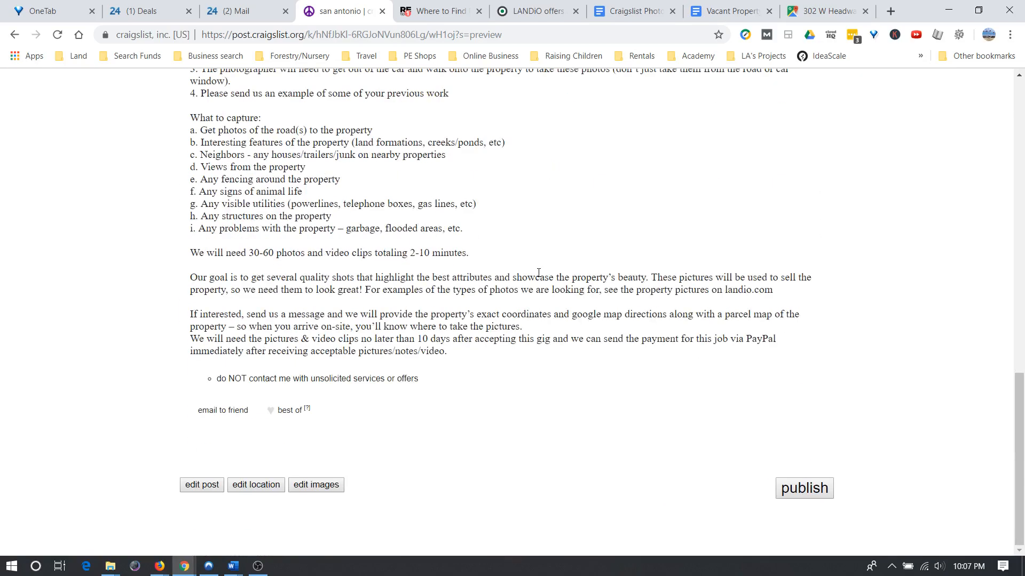
scroll(537, 273, up, 9)
scroll(537, 272, up, 5)
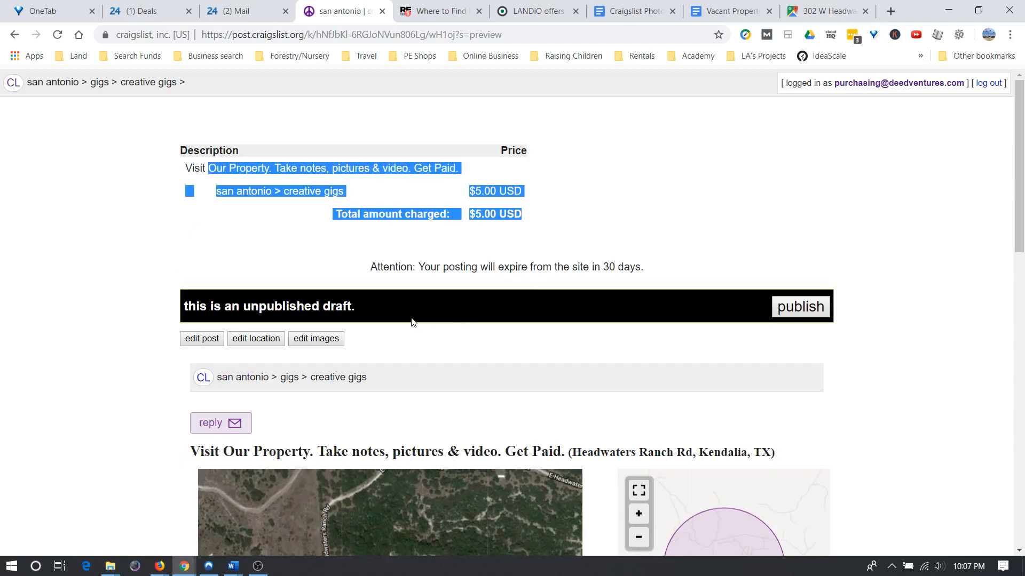
scroll(475, 325, down, 5)
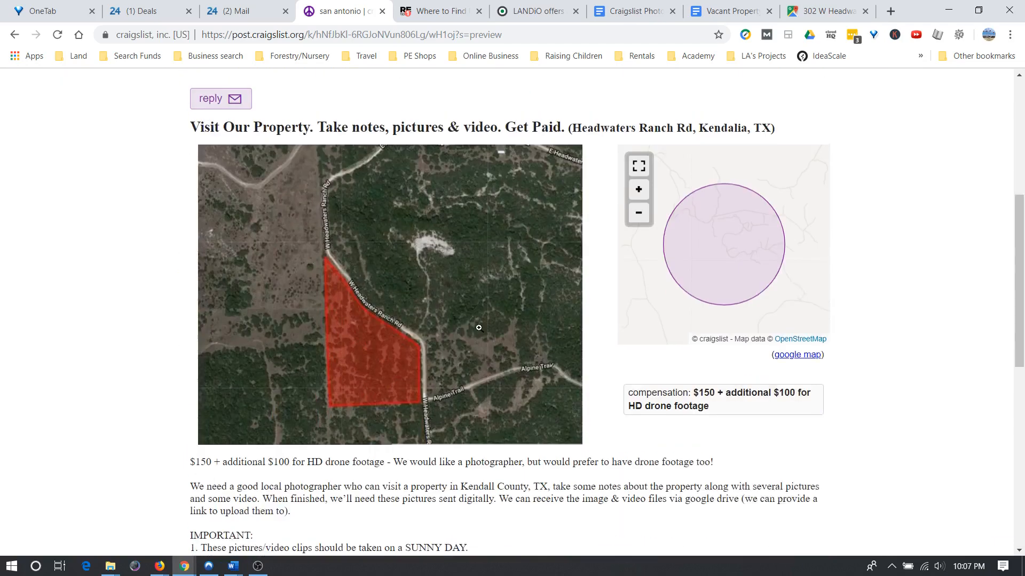
scroll(482, 330, up, 5)
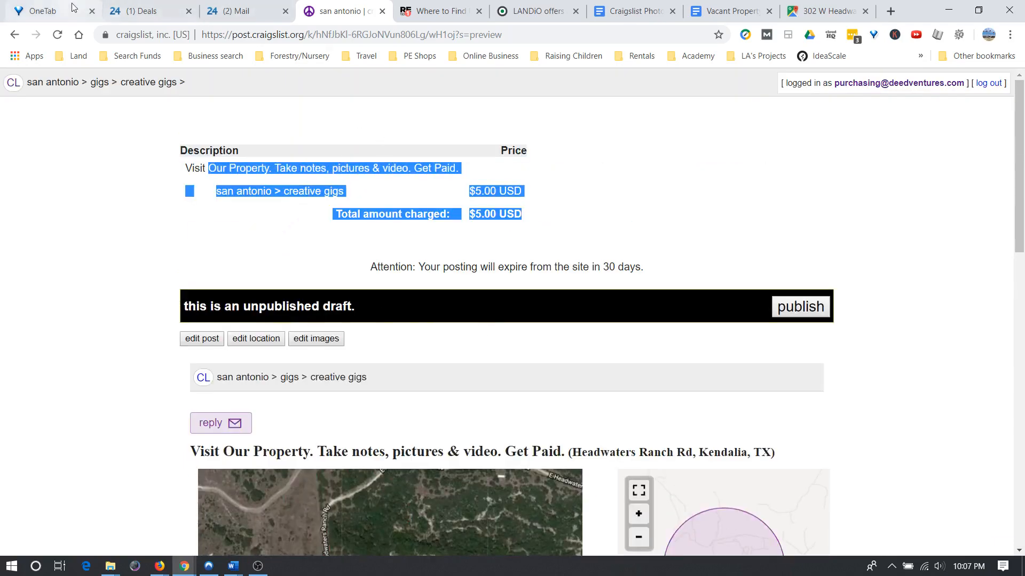
click(239, 15)
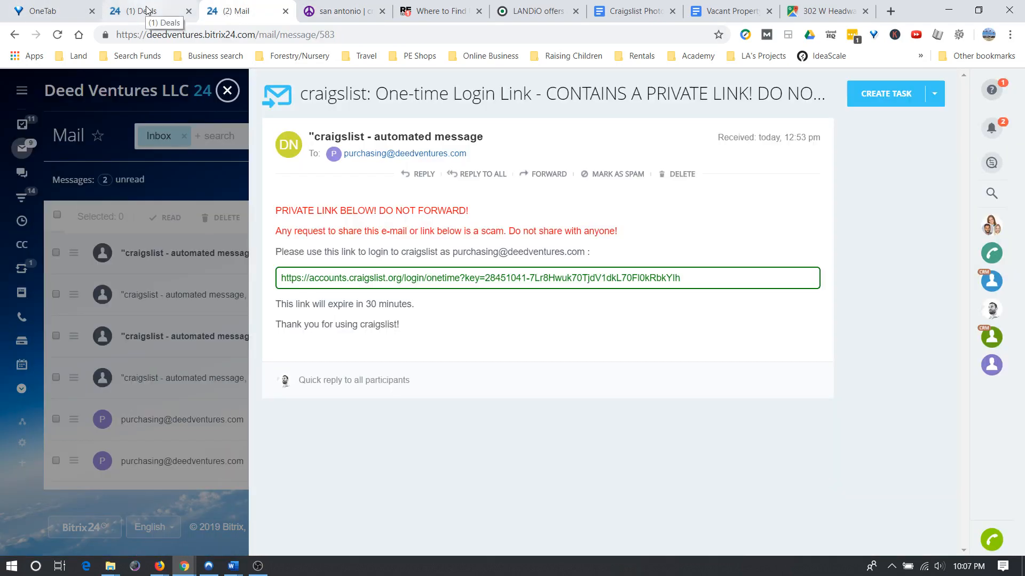
Read the photographer task checklist in the Bitrix24 Deals form, then return to the Craigslist Photographer doc.
click(148, 11)
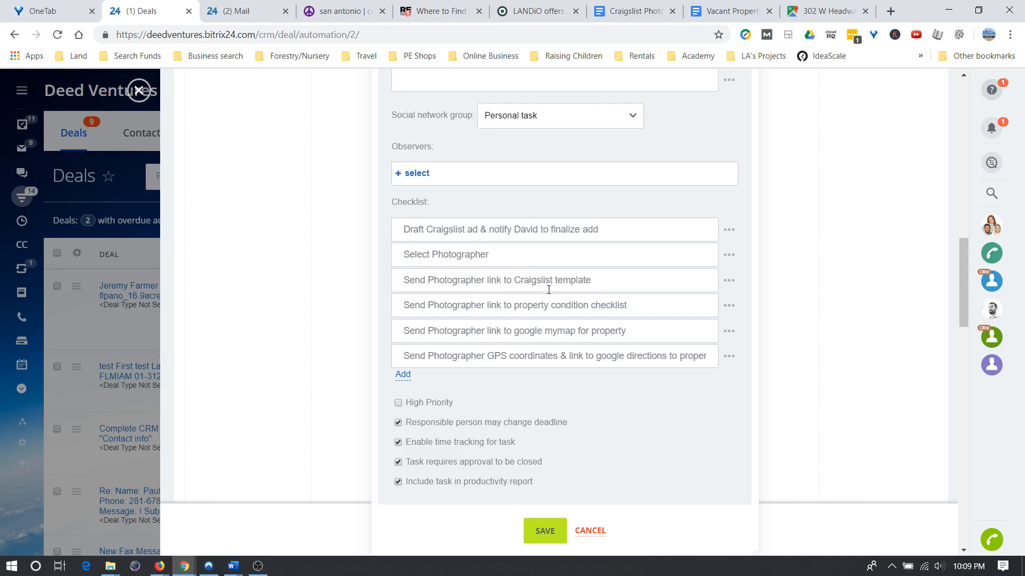
click(629, 12)
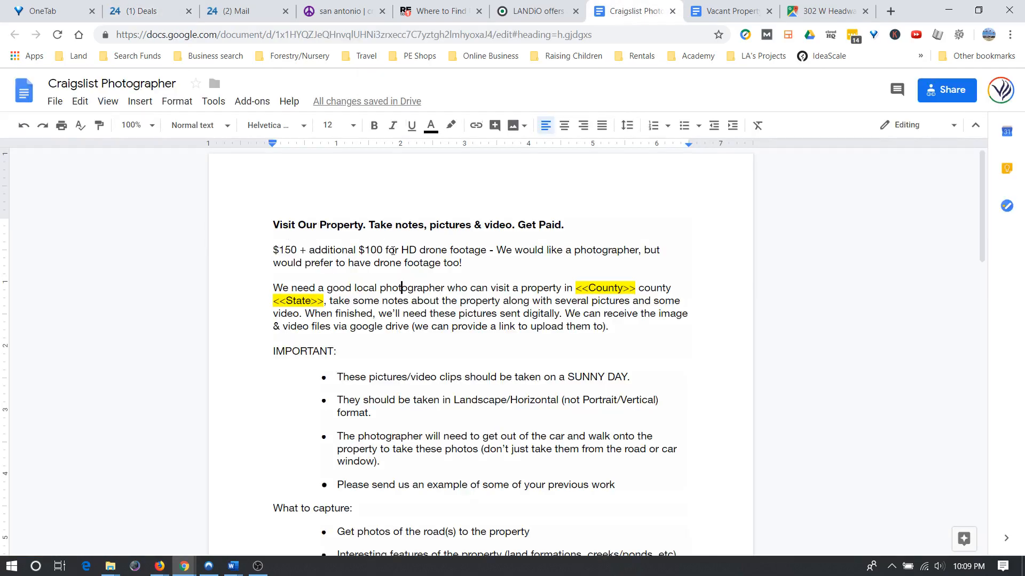
Read through the Craigslist Photographer ad draft, check the Bitrix24 task, and open the Vacant Property Condition Checklist.
scroll(393, 251, down, 10)
scroll(372, 327, up, 10)
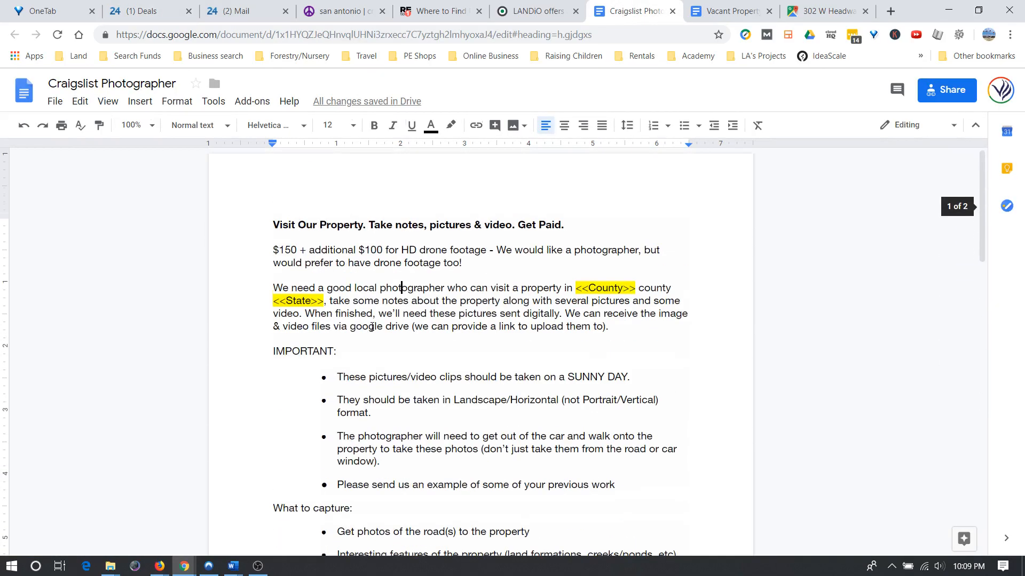
scroll(372, 326, down, 15)
scroll(370, 329, up, 7)
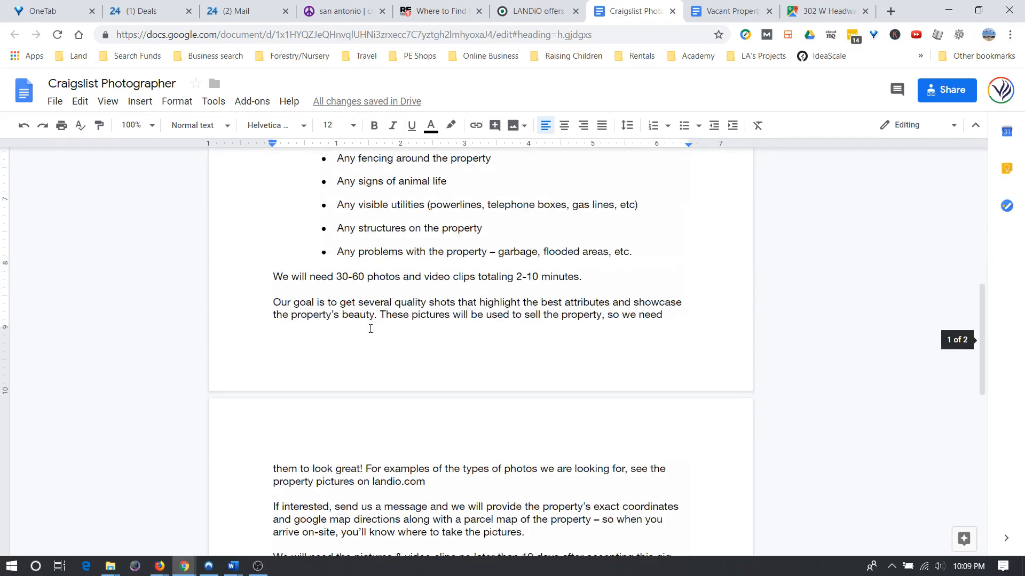
scroll(370, 328, up, 10)
scroll(370, 329, down, 2)
scroll(370, 328, up, 2)
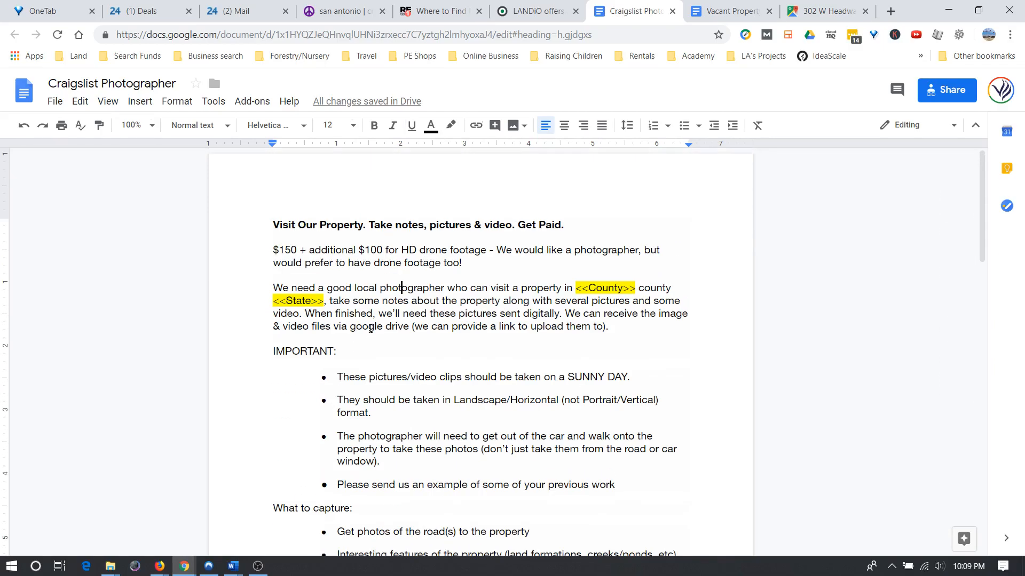
scroll(371, 328, down, 15)
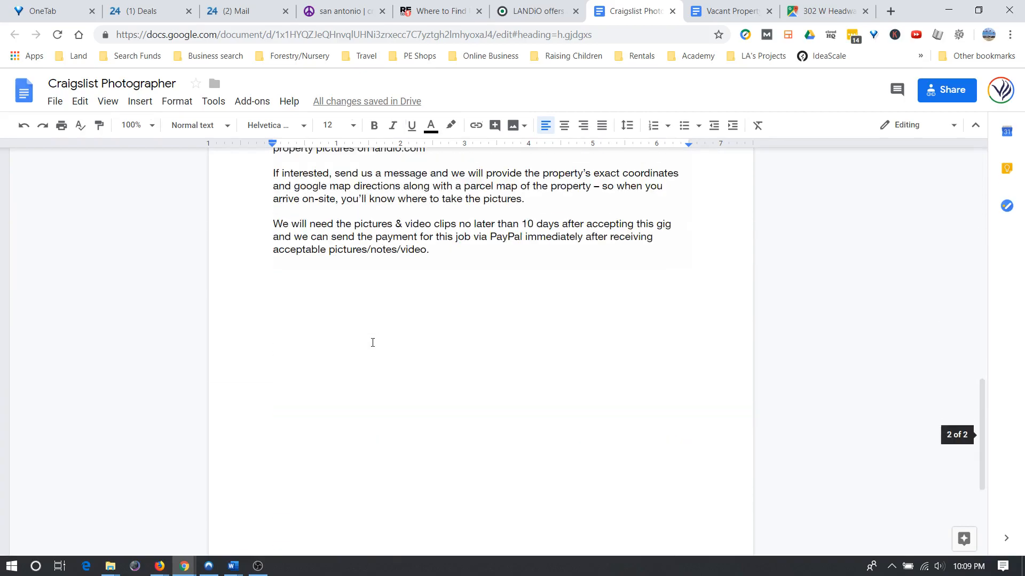
scroll(373, 341, down, 3)
scroll(375, 339, up, 17)
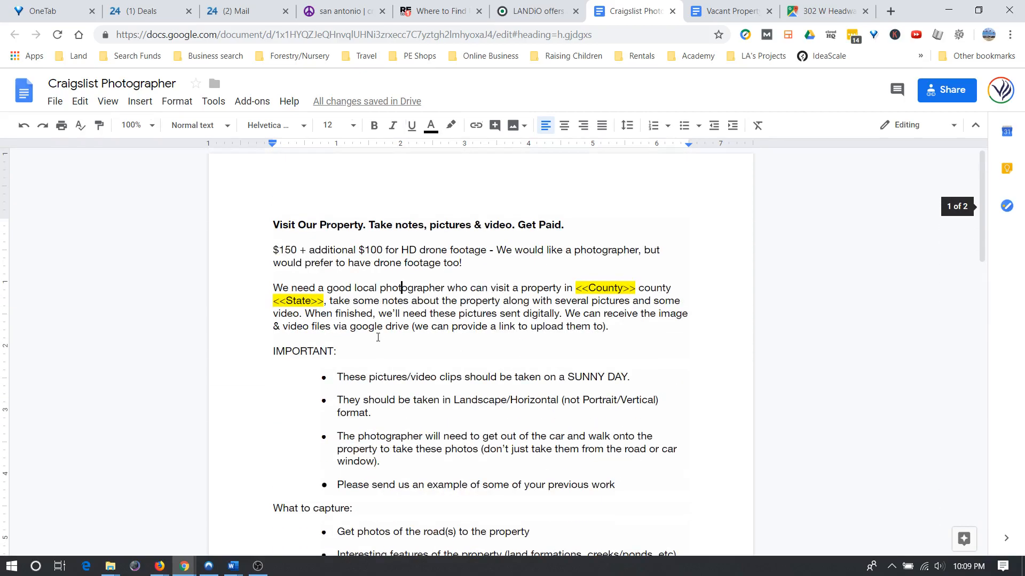
scroll(378, 337, down, 15)
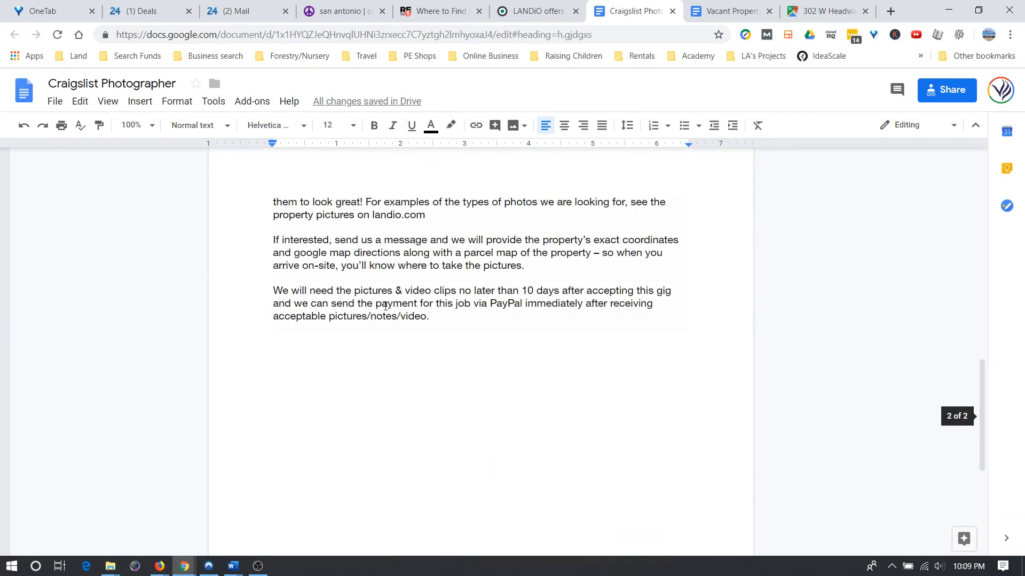
scroll(385, 306, up, 15)
scroll(356, 313, down, 5)
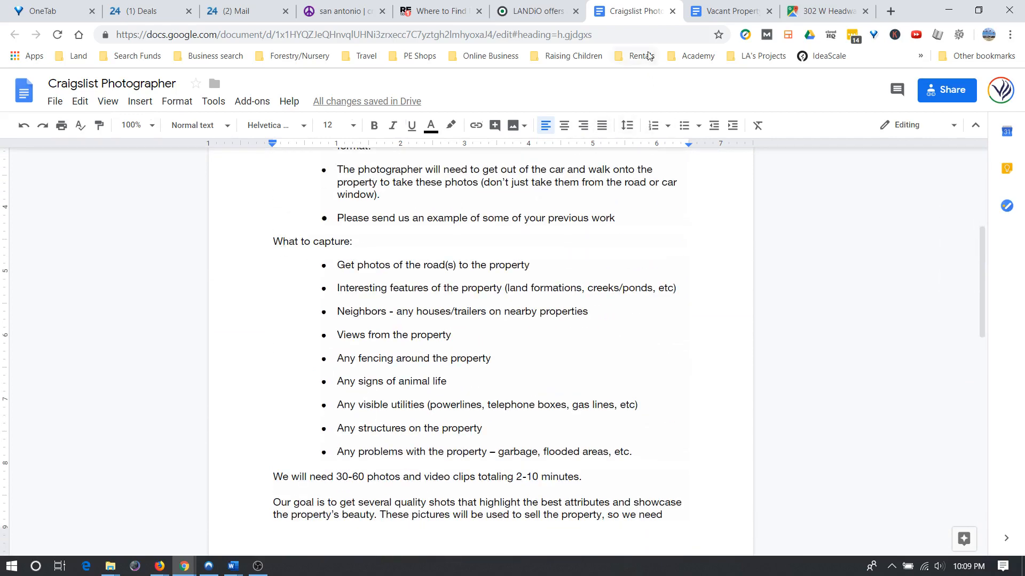
click(156, 14)
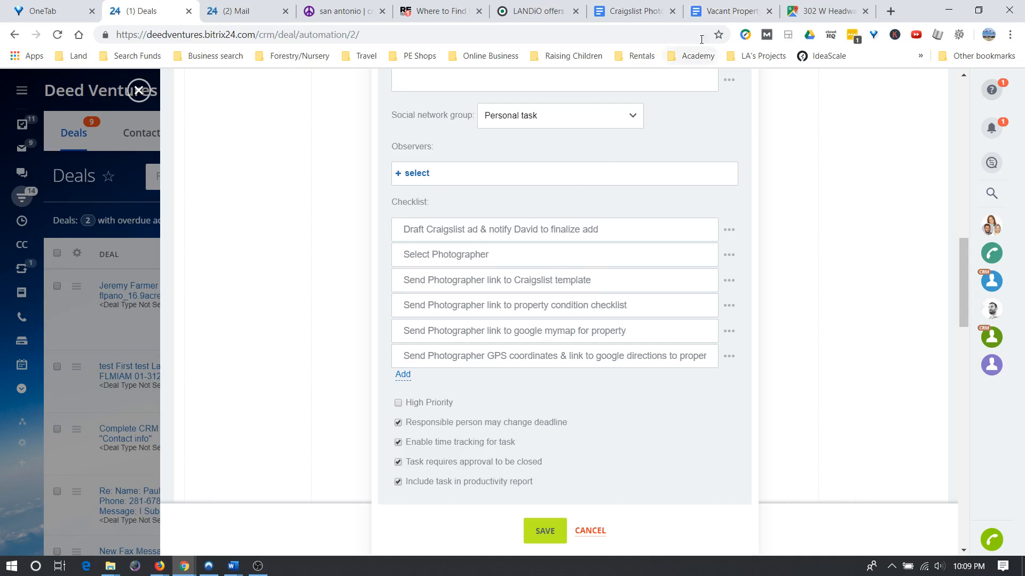
click(717, 12)
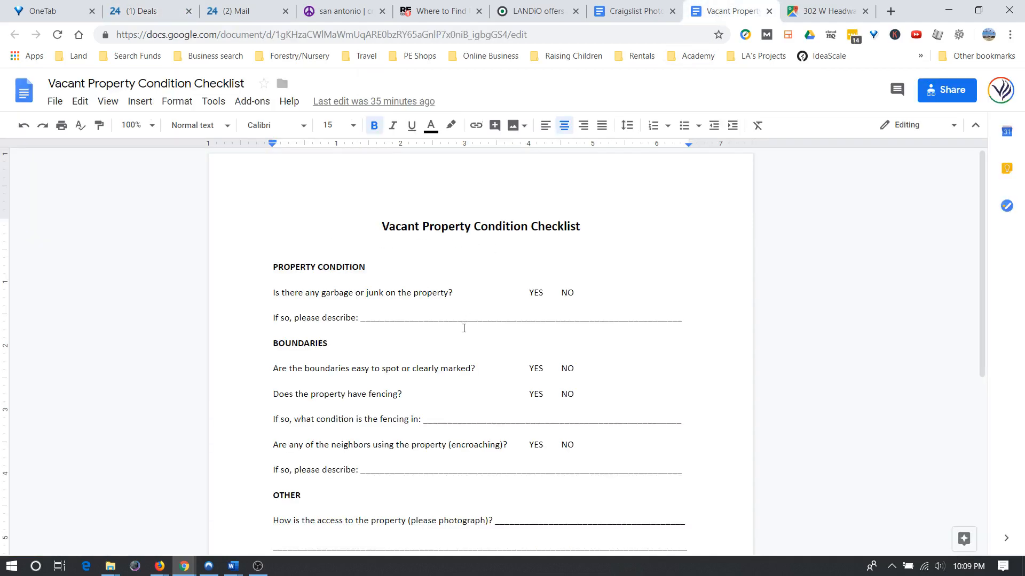
Read the Vacant Property Condition Checklist top to bottom, then go back to the Bitrix24 photographer task.
scroll(382, 284, down, 6)
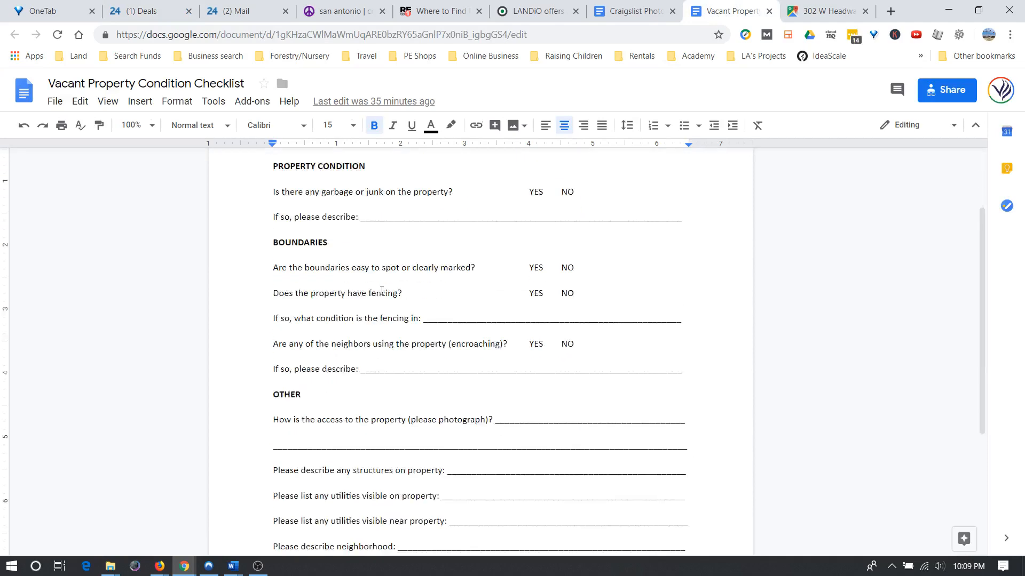
scroll(383, 306, up, 6)
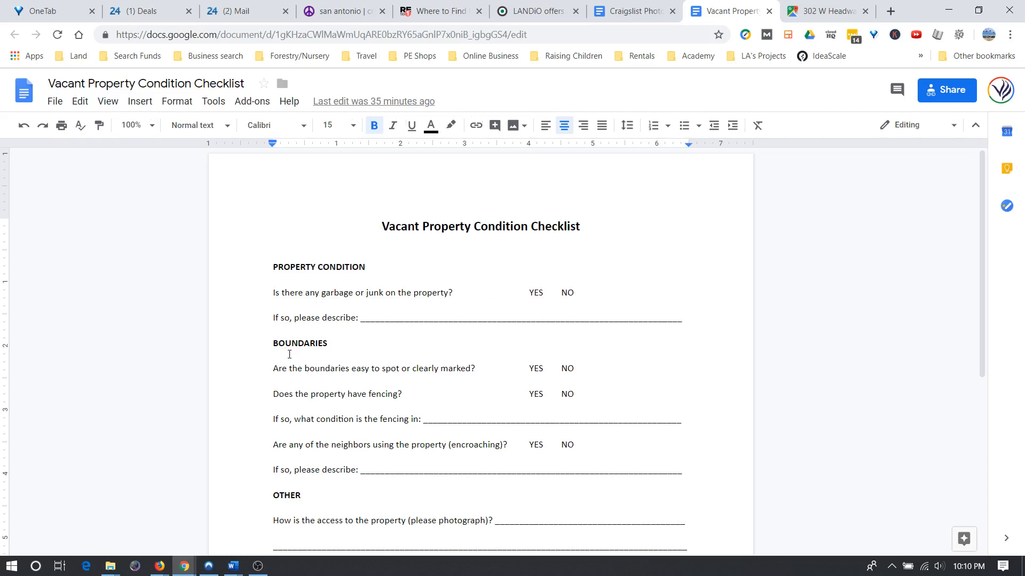
scroll(319, 305, down, 3)
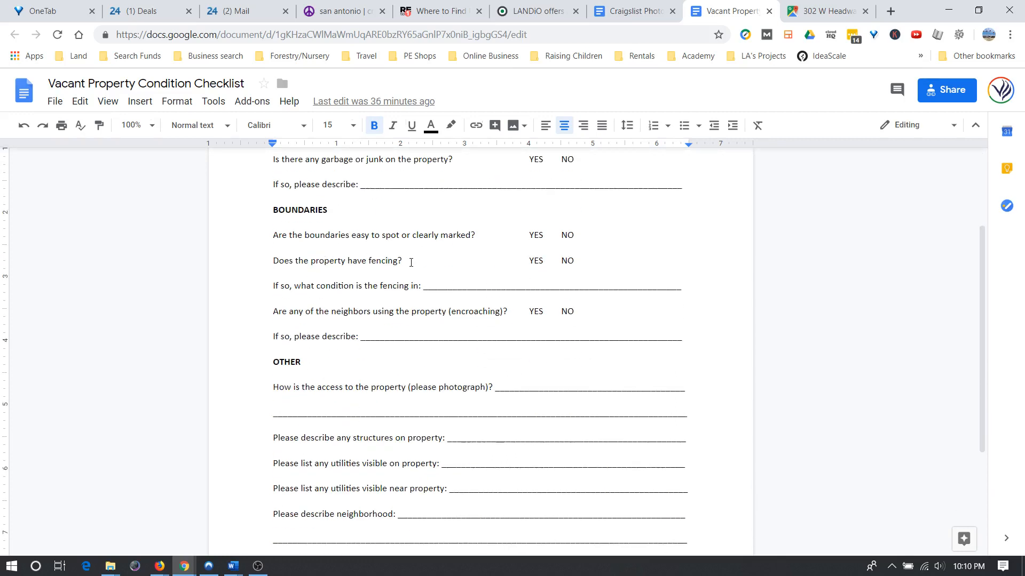
scroll(331, 350, down, 4)
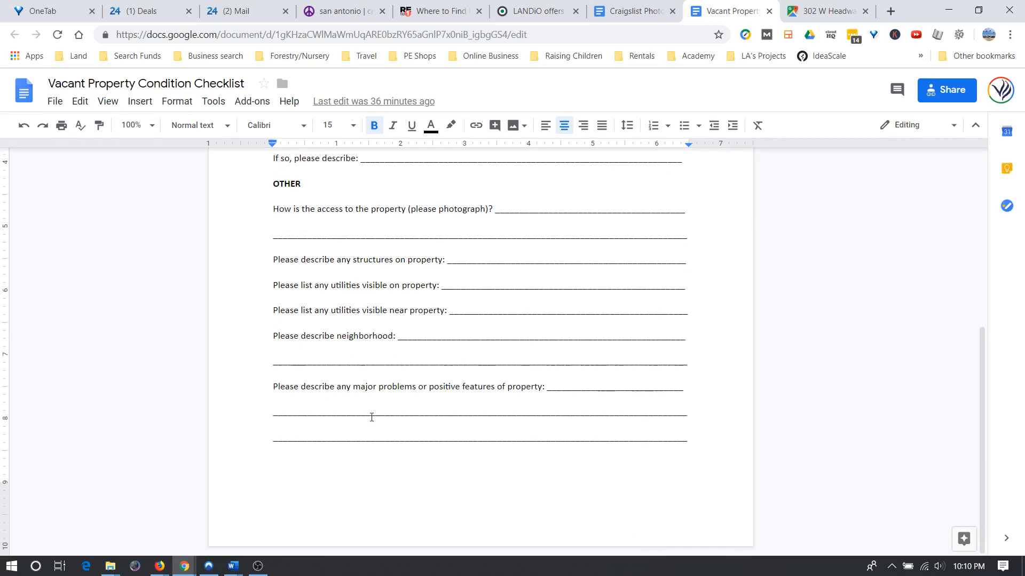
scroll(371, 417, up, 6)
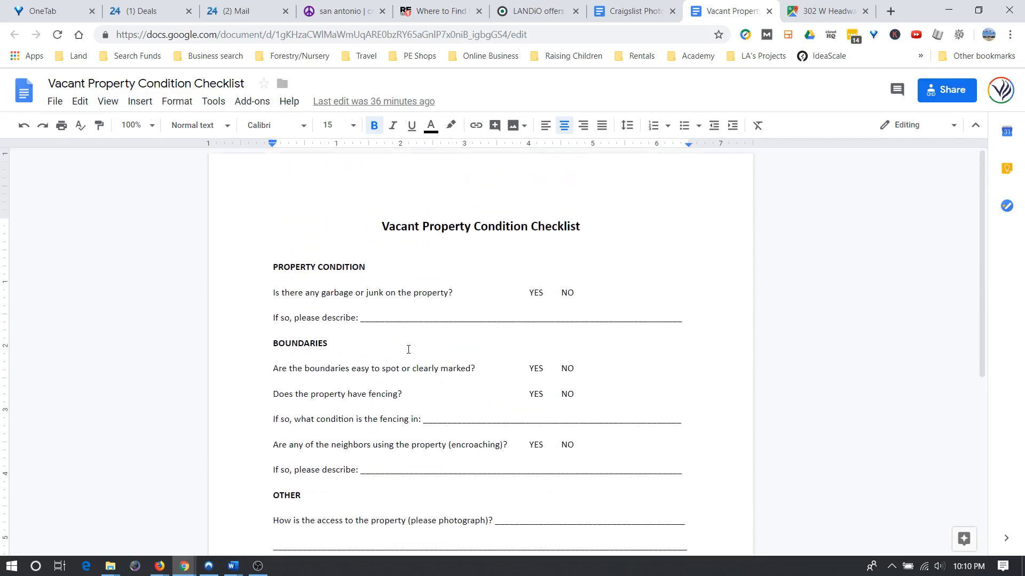
scroll(401, 313, down, 6)
scroll(402, 316, up, 4)
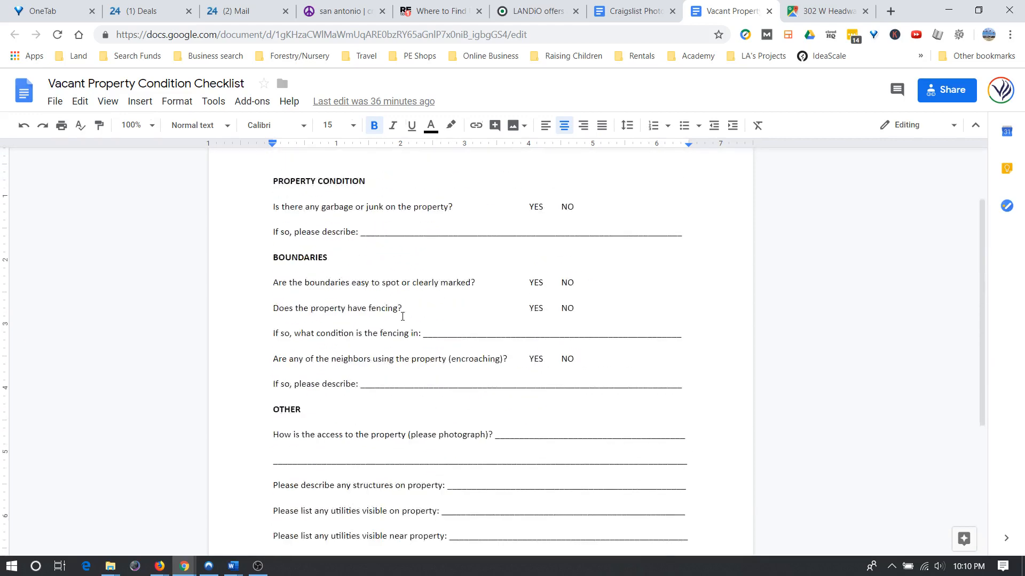
scroll(405, 312, up, 2)
scroll(417, 278, down, 6)
scroll(418, 302, up, 5)
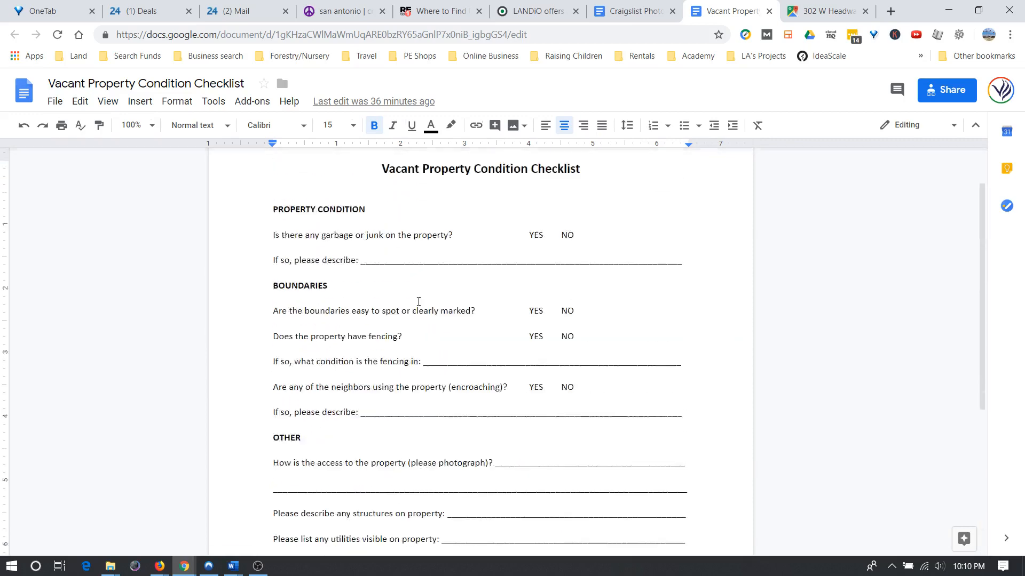
scroll(418, 301, up, 1)
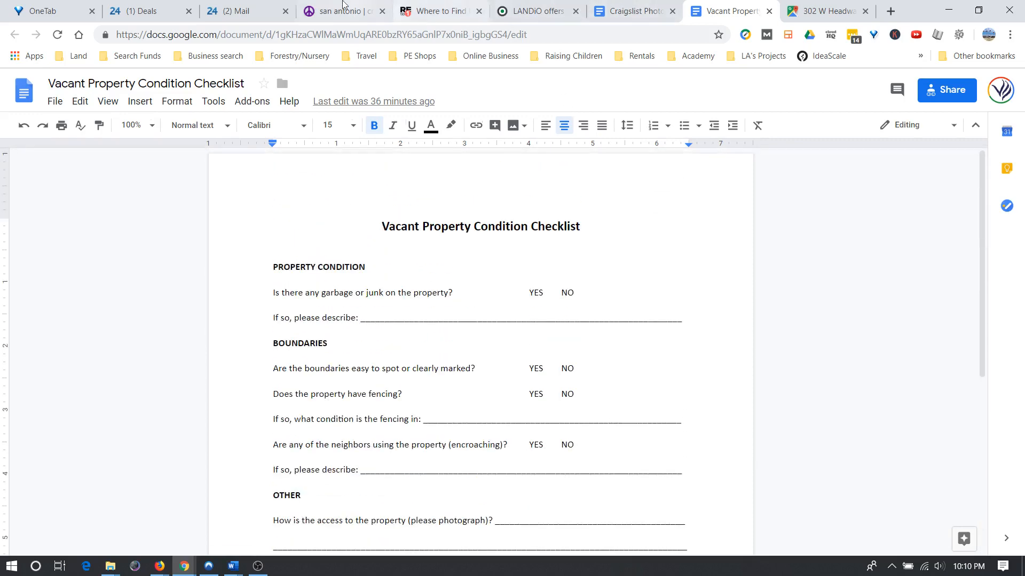
click(162, 15)
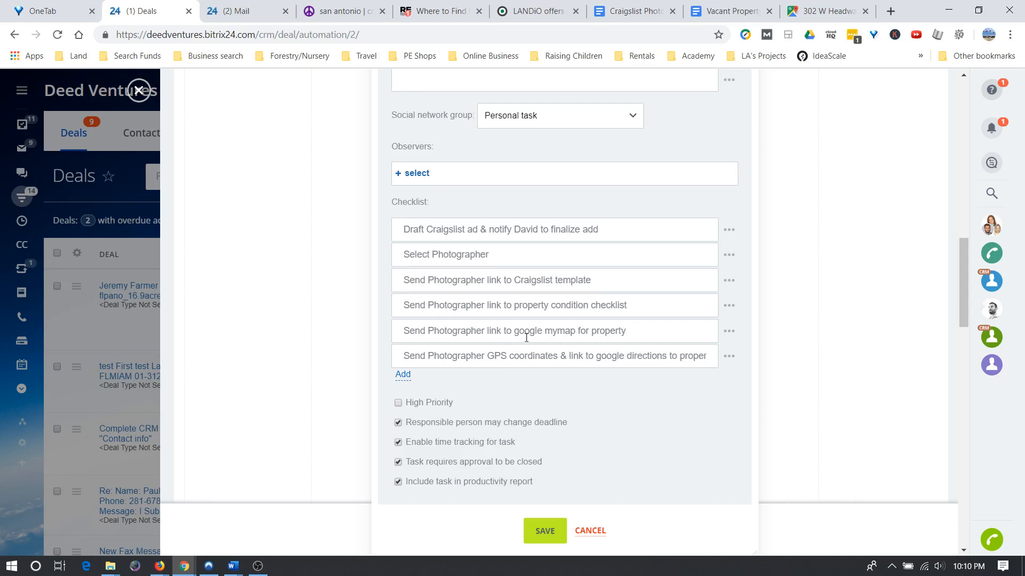
Highlight the mymap and GPS coordinates checklist items to read their full text.
drag(402, 331, 656, 332)
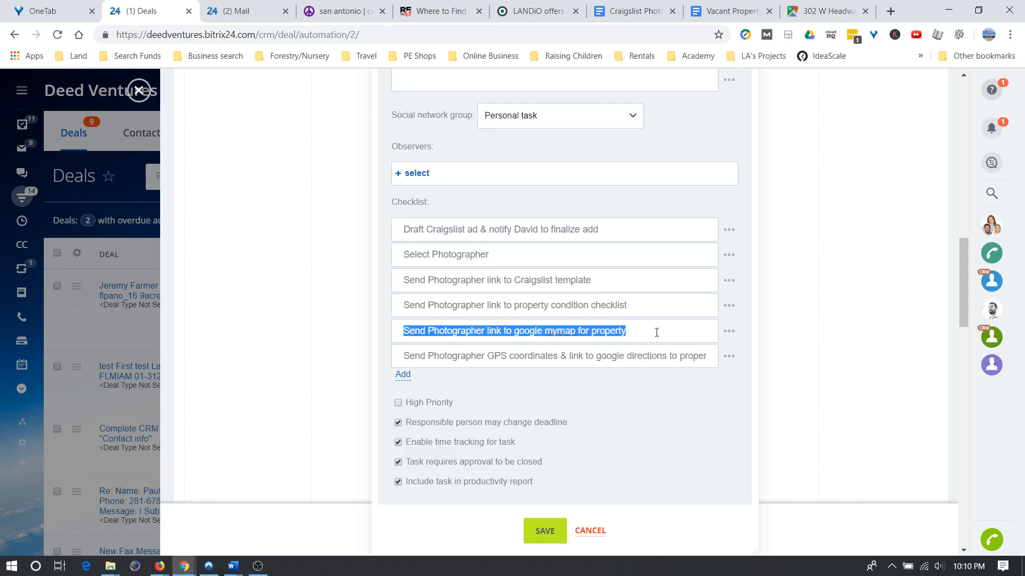
drag(404, 356, 711, 359)
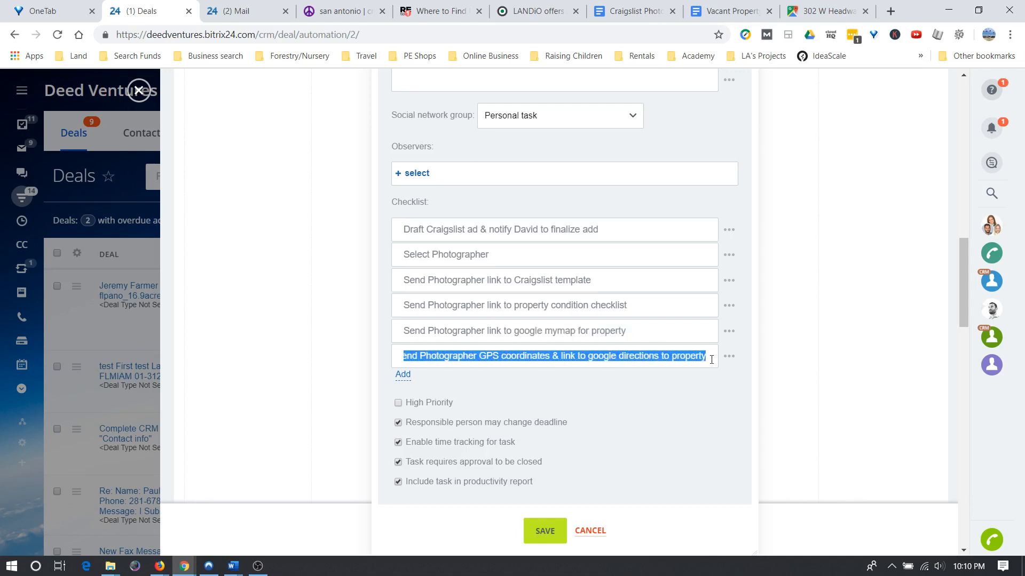
click(627, 332)
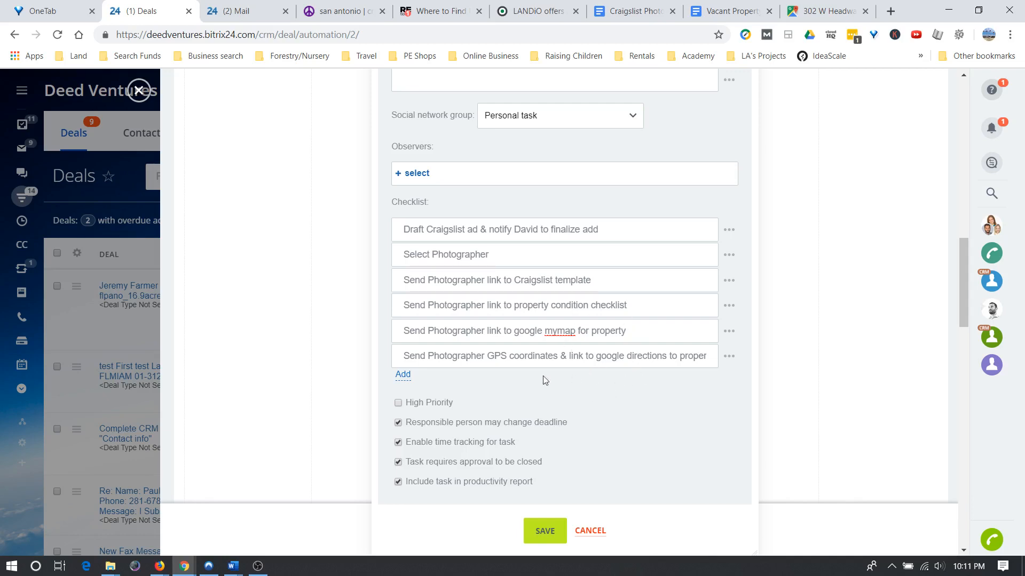
Look over the rest of the task form, then switch to the LANDiO property listings.
scroll(542, 389, up, 15)
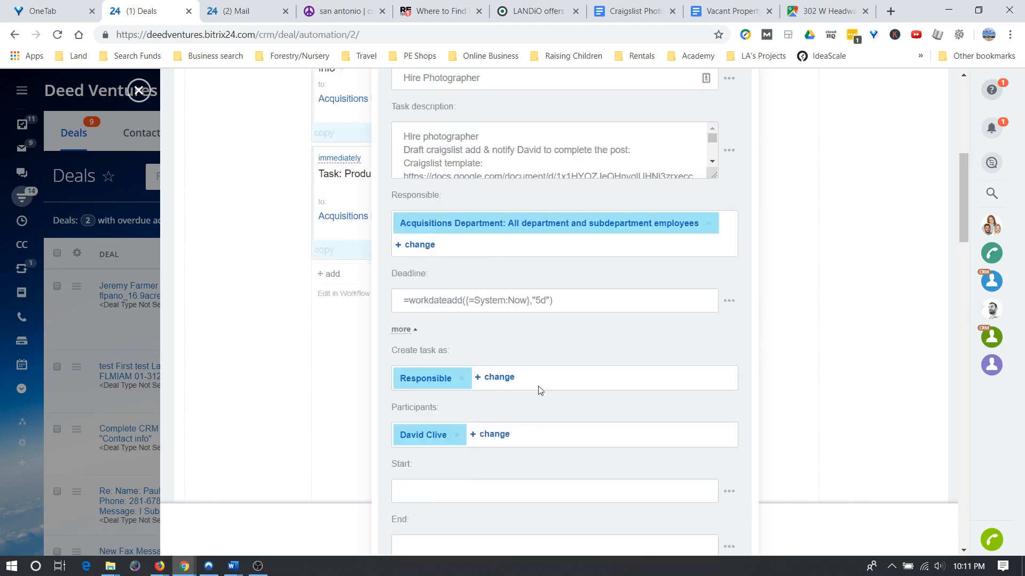
scroll(537, 387, down, 10)
scroll(536, 387, down, 7)
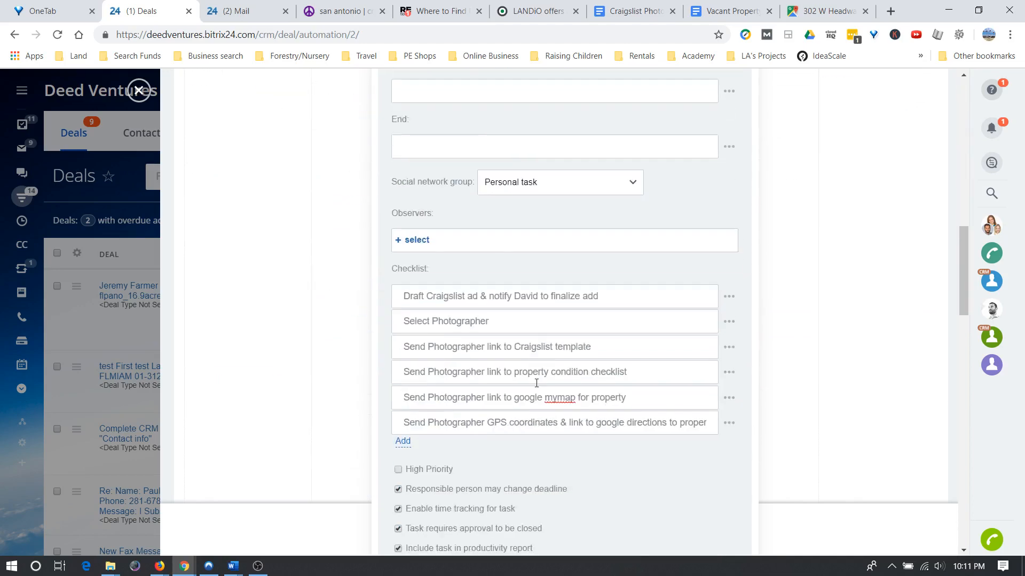
scroll(497, 359, up, 2)
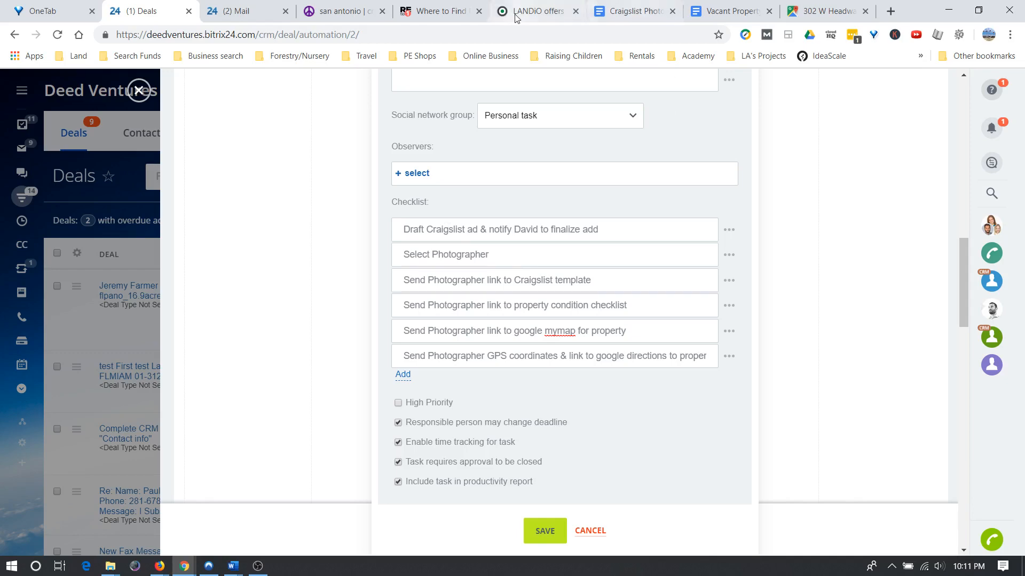
click(531, 11)
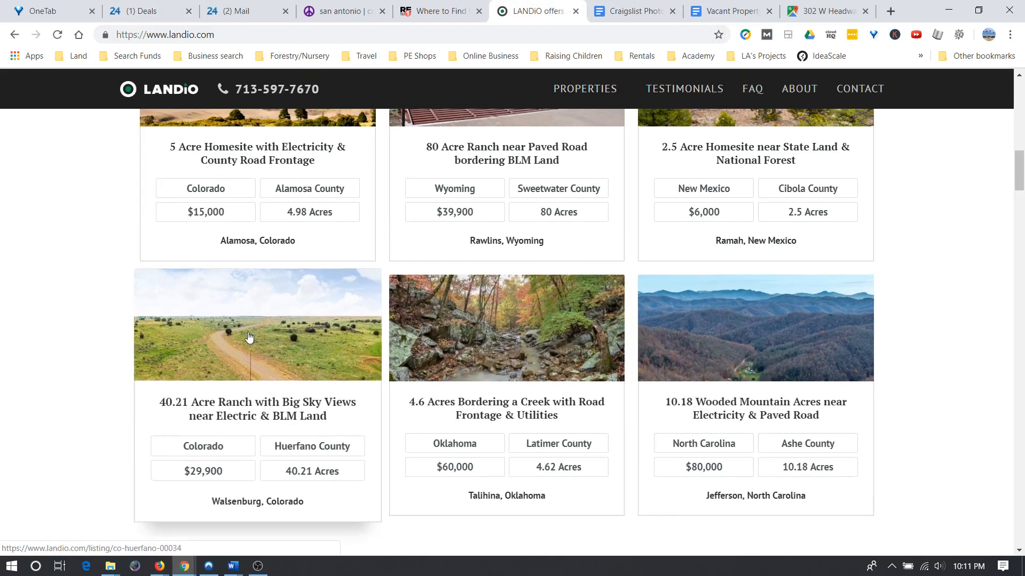
Open the 40.21 Acre Ranch with Big Sky Views listing and browse its photos and details.
click(261, 335)
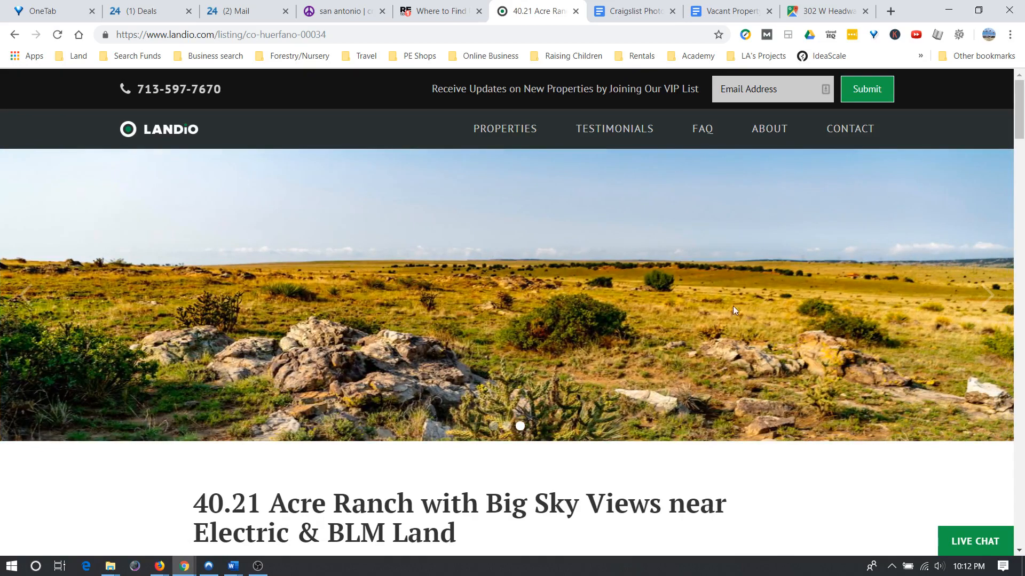
click(986, 295)
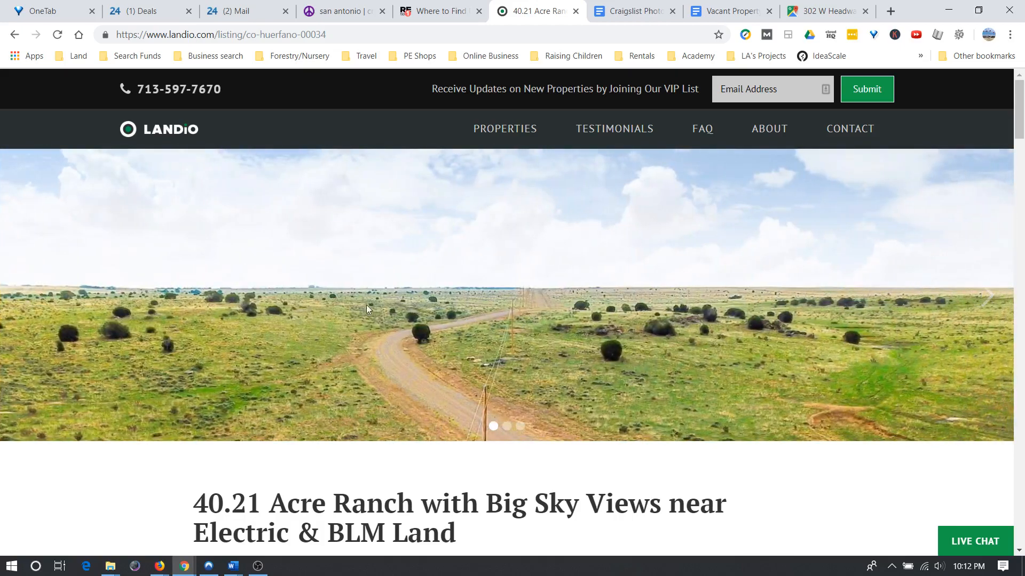
scroll(212, 299, down, 20)
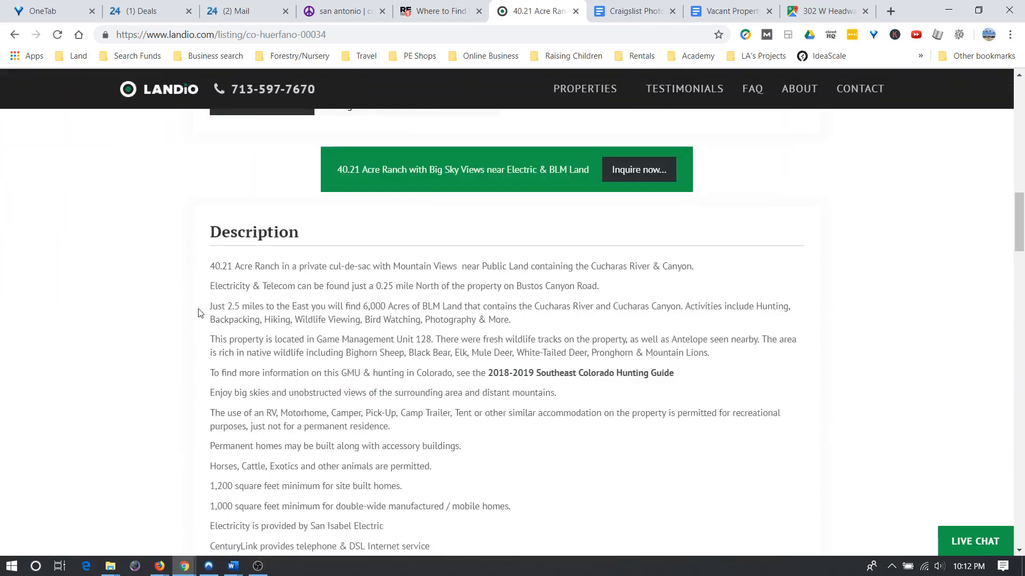
scroll(198, 313, down, 15)
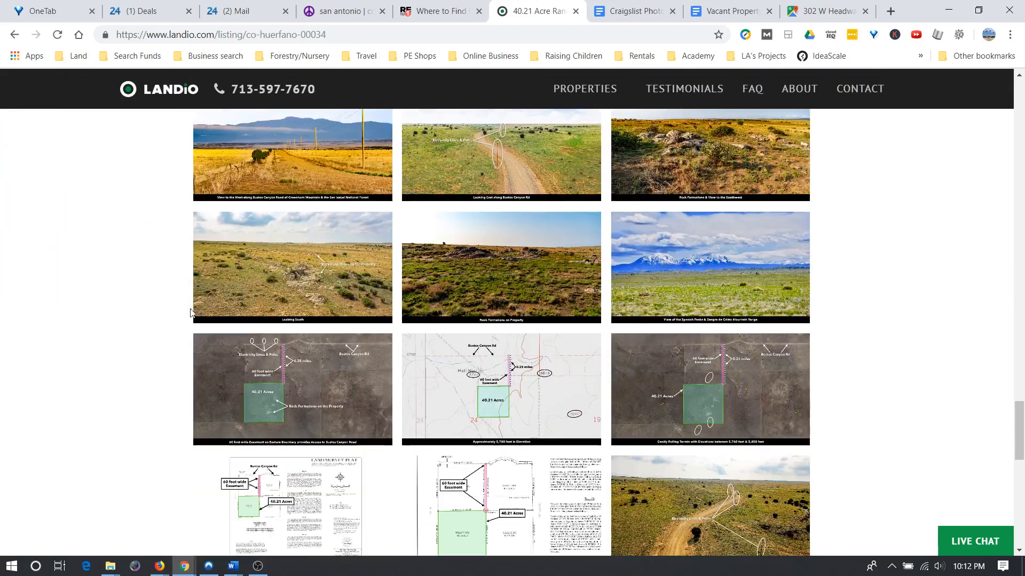
scroll(187, 315, up, 4)
scroll(171, 374, down, 4)
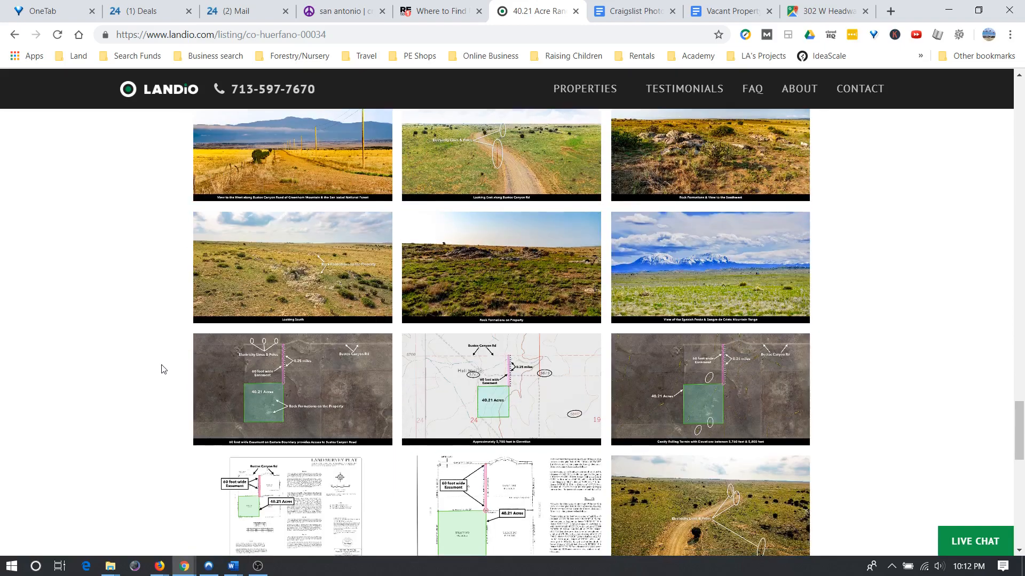